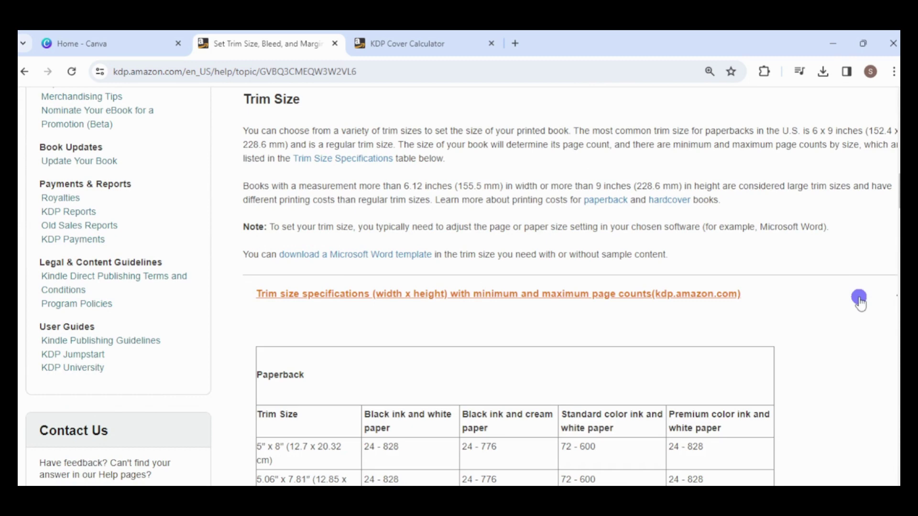
Step: Review the paperback and large trim sizes with their page-count ranges in the KDP trim size table
{"action": "scroll", "coordinate": [859, 299], "scroll_direction": "down", "scroll_amount": 5}
{"action": "scroll", "coordinate": [515, 287], "scroll_direction": "down", "scroll_amount": 3}
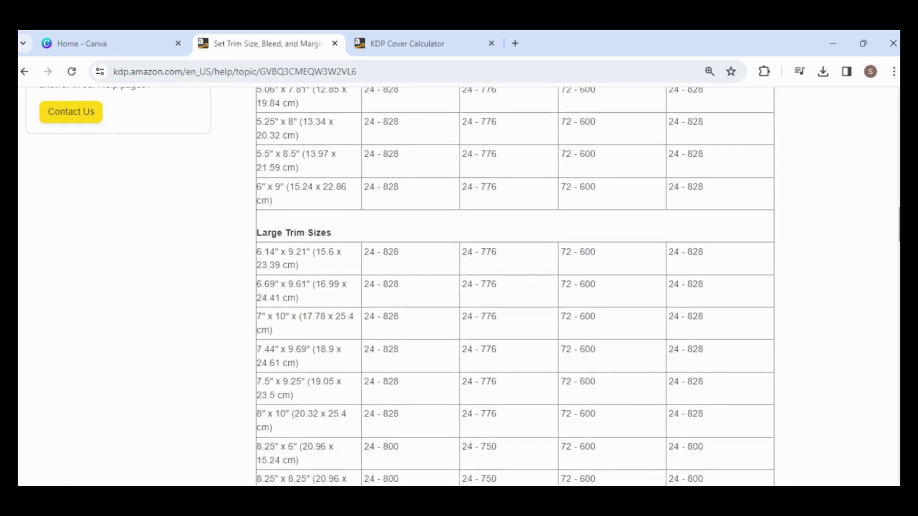
{"action": "scroll", "coordinate": [515, 287], "scroll_direction": "up", "scroll_amount": 2}
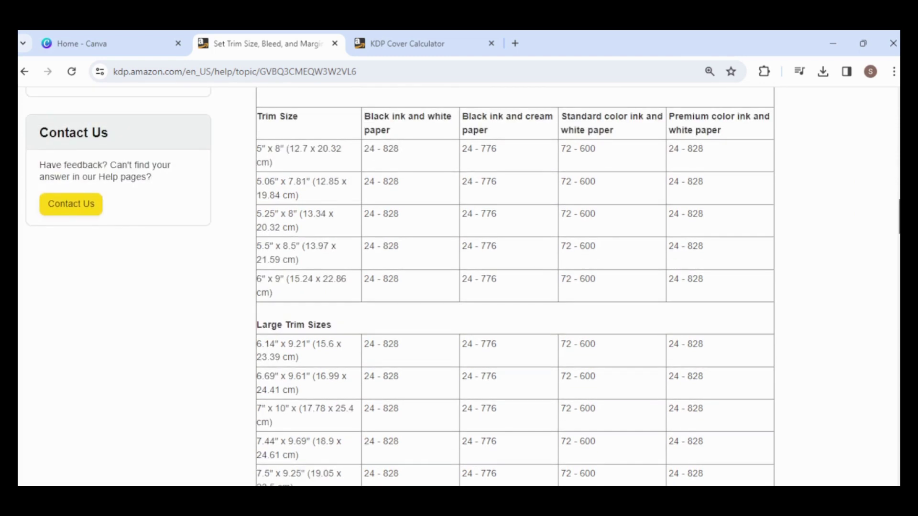
{"action": "scroll", "coordinate": [426, 154], "scroll_direction": "up", "scroll_amount": 1}
{"action": "scroll", "coordinate": [515, 287], "scroll_direction": "down", "scroll_amount": 5}
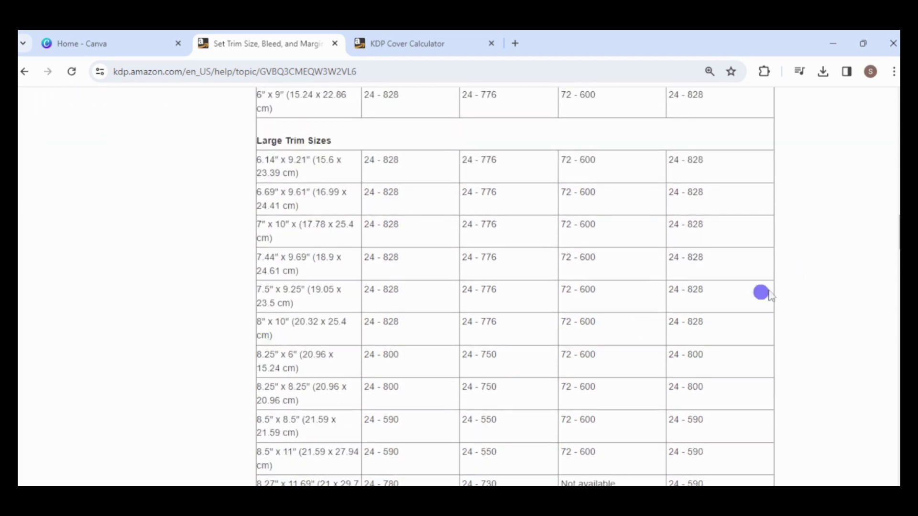
{"action": "mouse_move", "coordinate": [898, 232]}
{"action": "left_mouse_down"}
{"action": "mouse_move", "coordinate": [898, 213]}
{"action": "mouse_move", "coordinate": [898, 238]}
{"action": "left_mouse_up"}
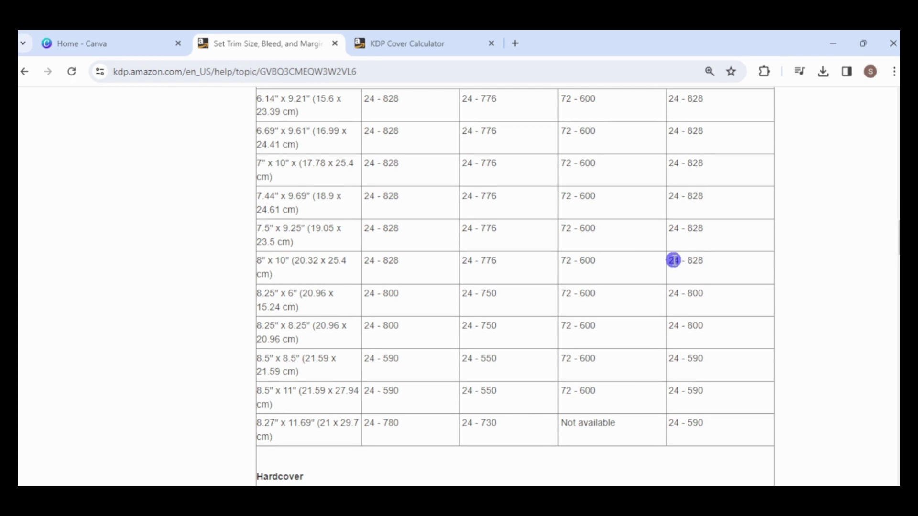
Step: Expand the kdp.amazon.com examples of page size with and without bleed and review the listed sizes
{"action": "left_click_drag", "start_coordinate": [898, 238], "coordinate": [898, 305]}
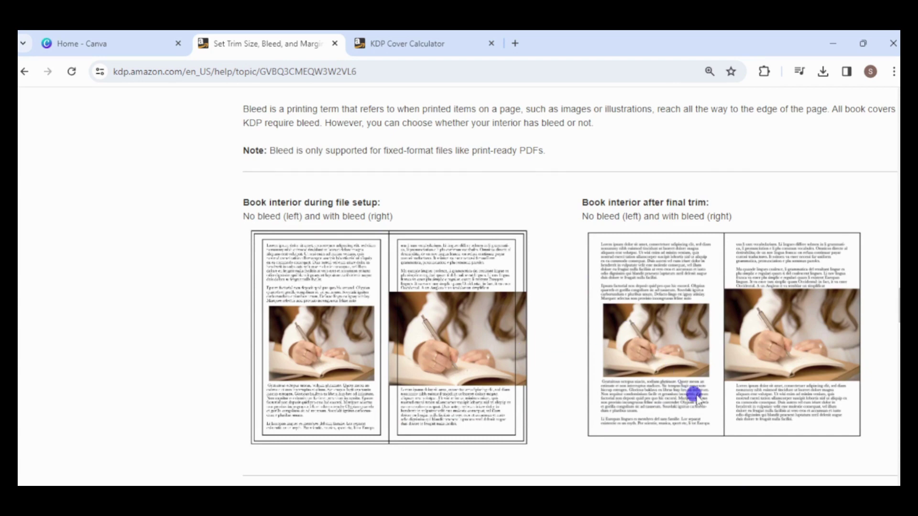
{"action": "left_click_drag", "start_coordinate": [899, 305], "coordinate": [899, 331]}
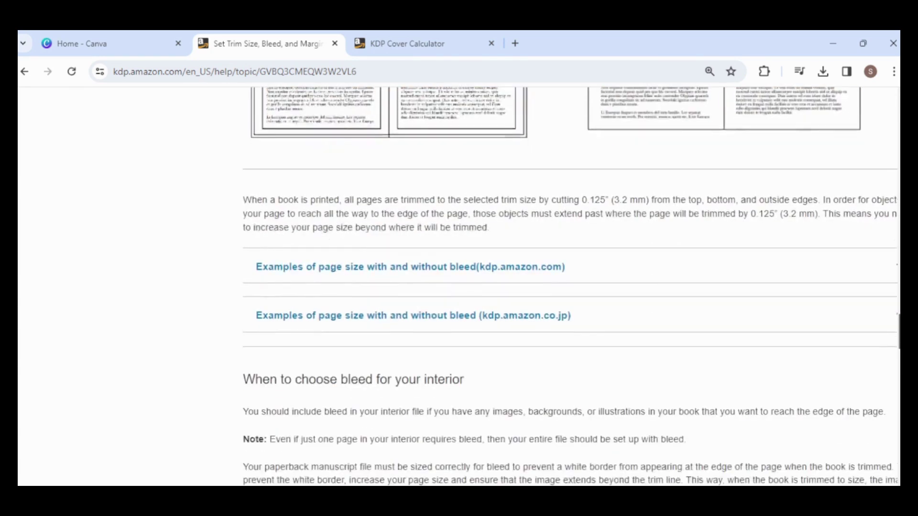
{"action": "left_click", "coordinate": [874, 276]}
{"action": "scroll", "coordinate": [871, 270], "scroll_direction": "down", "scroll_amount": 3}
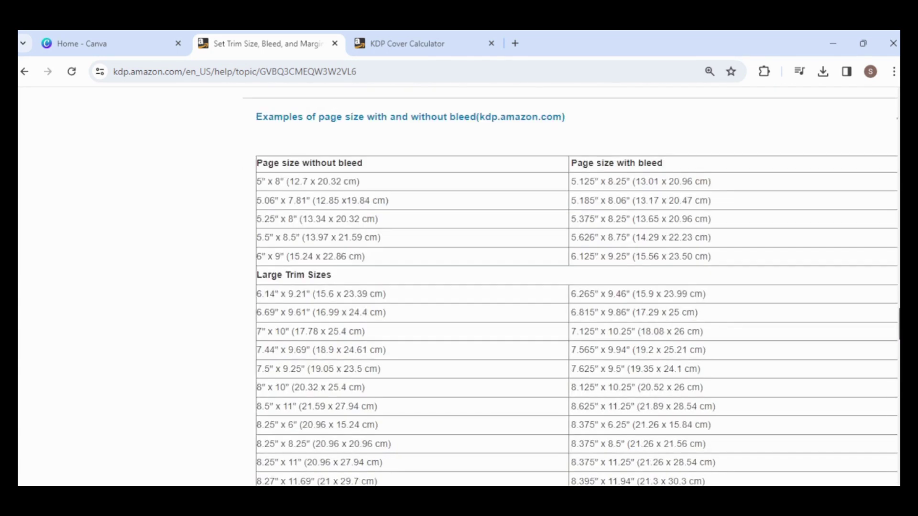
{"action": "scroll", "coordinate": [571, 287], "scroll_direction": "down", "scroll_amount": 1}
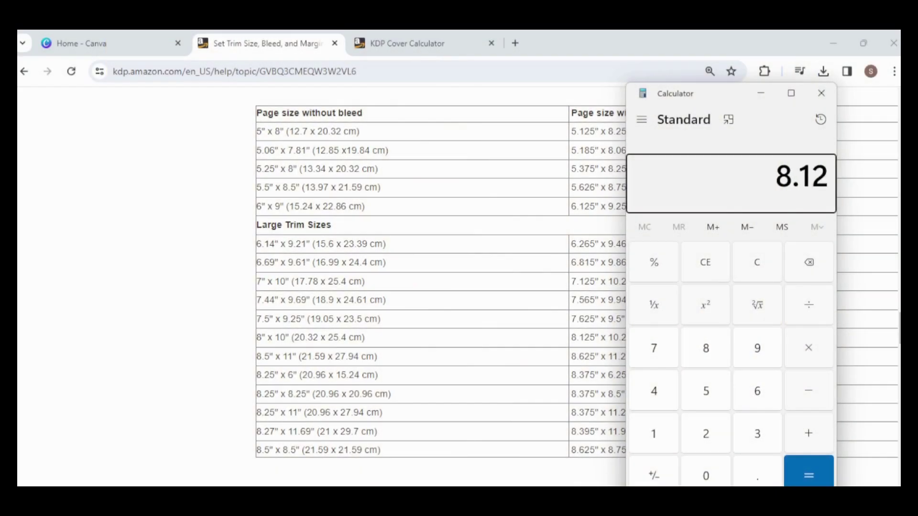
Step: Calculate the two-page spread width in Calculator as 8.125 × 2 and return to the bleed size table
{"action": "type", "text": "5"}
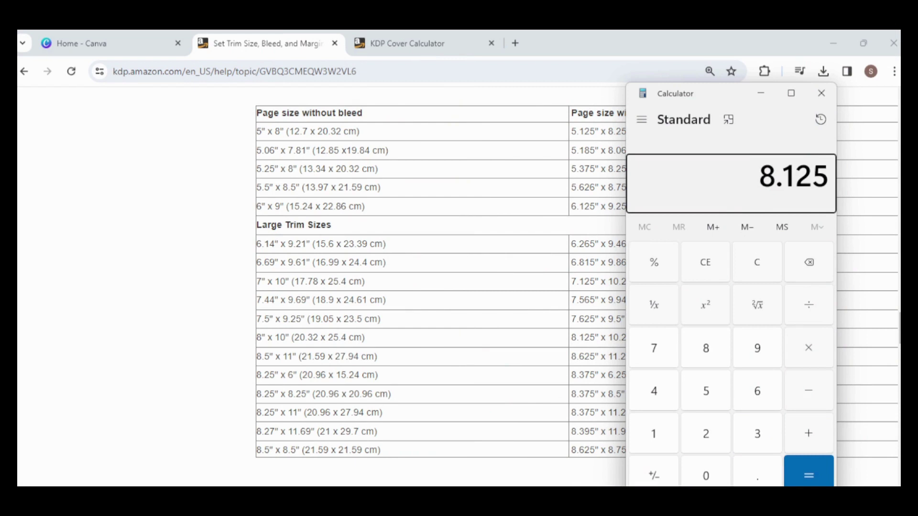
{"action": "type", "text": " × 2"}
{"action": "key", "text": "Return"}
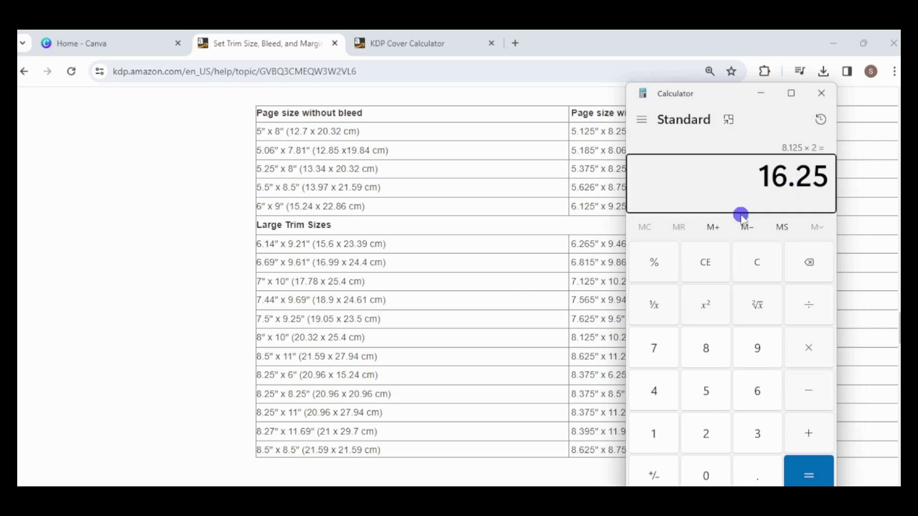
{"action": "left_click", "coordinate": [493, 374]}
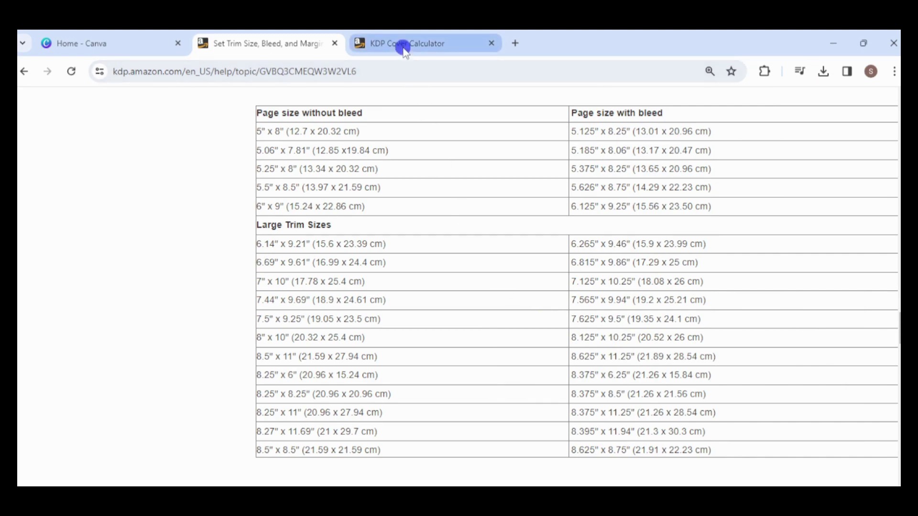
Step: Switch to Canva and create a new custom-size design of 16.25 × 10.25 in
{"action": "left_click", "coordinate": [113, 42]}
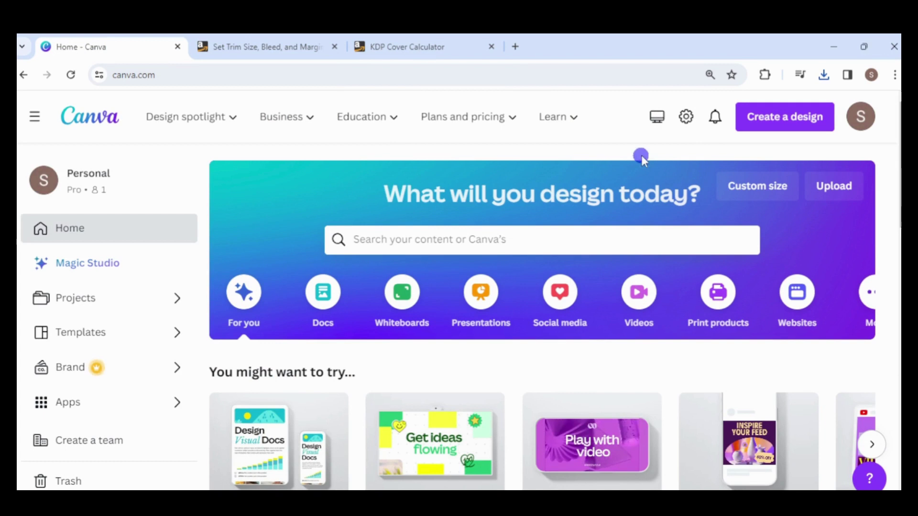
{"action": "left_click", "coordinate": [772, 120]}
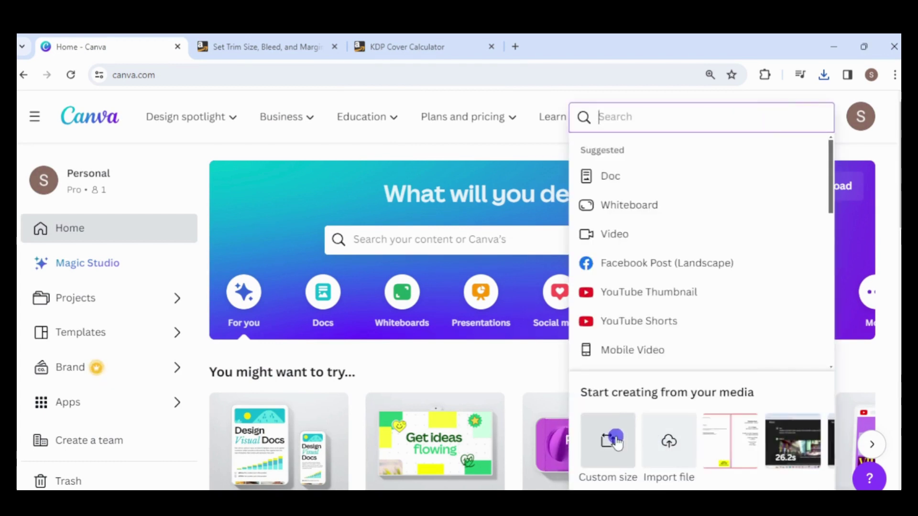
{"action": "left_click", "coordinate": [615, 440]}
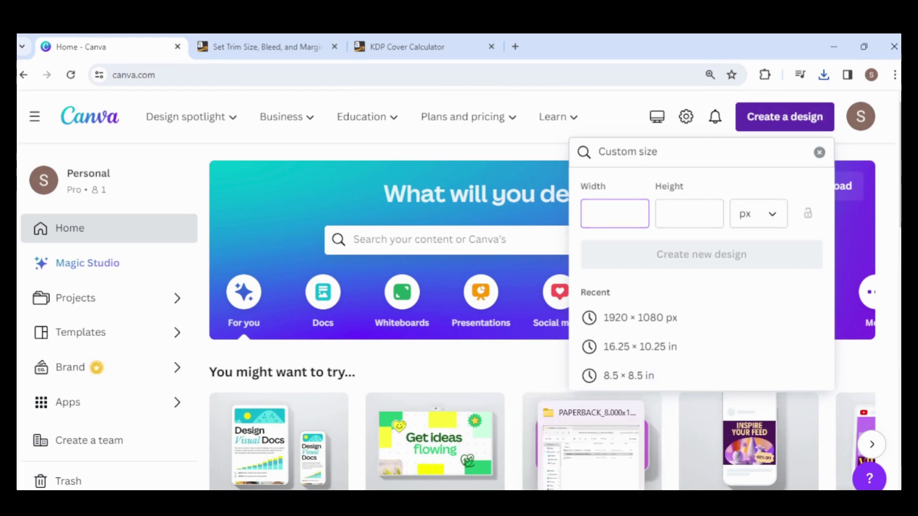
{"action": "left_click", "coordinate": [617, 497]}
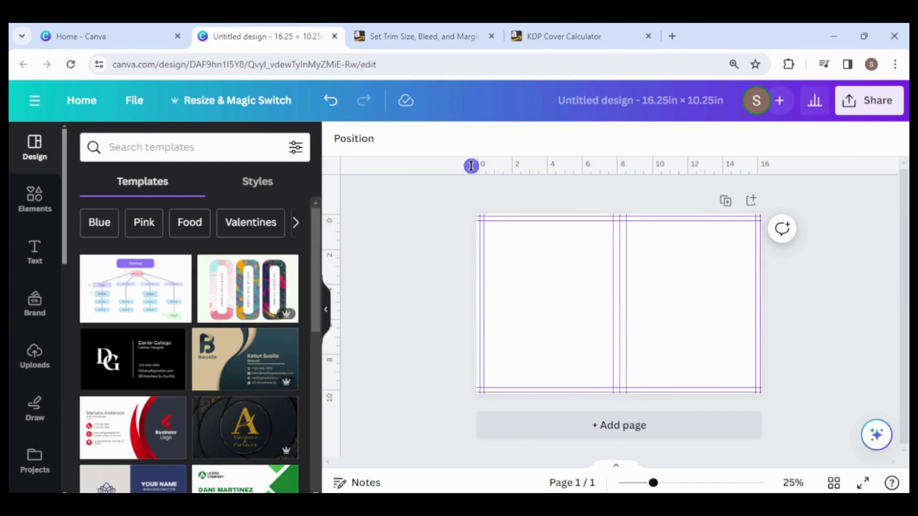
Step: Check the view settings for the rulers and guides option, leaving it as it is
{"action": "left_click", "coordinate": [130, 106]}
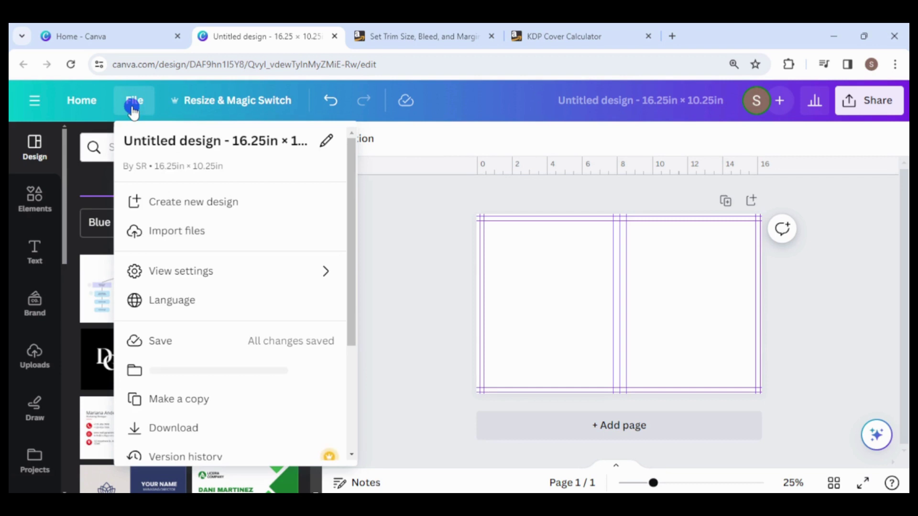
{"action": "left_click", "coordinate": [306, 280]}
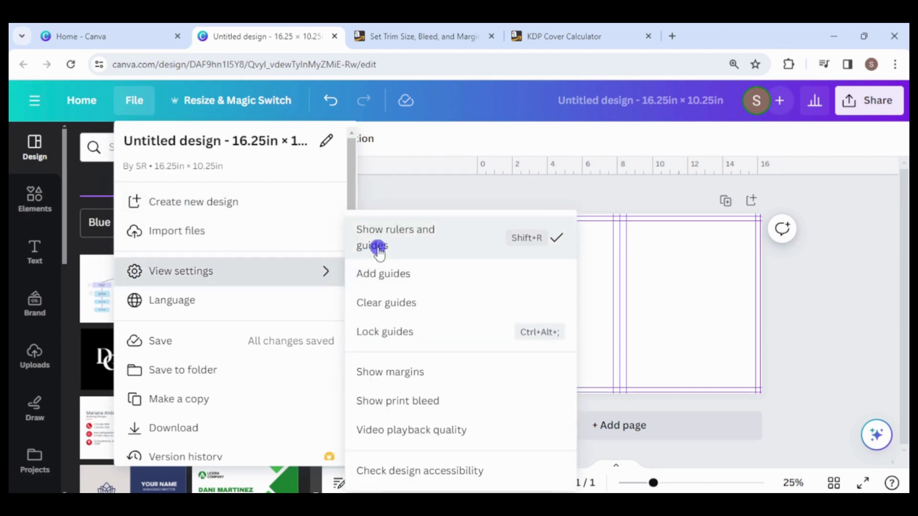
{"action": "left_click", "coordinate": [425, 201]}
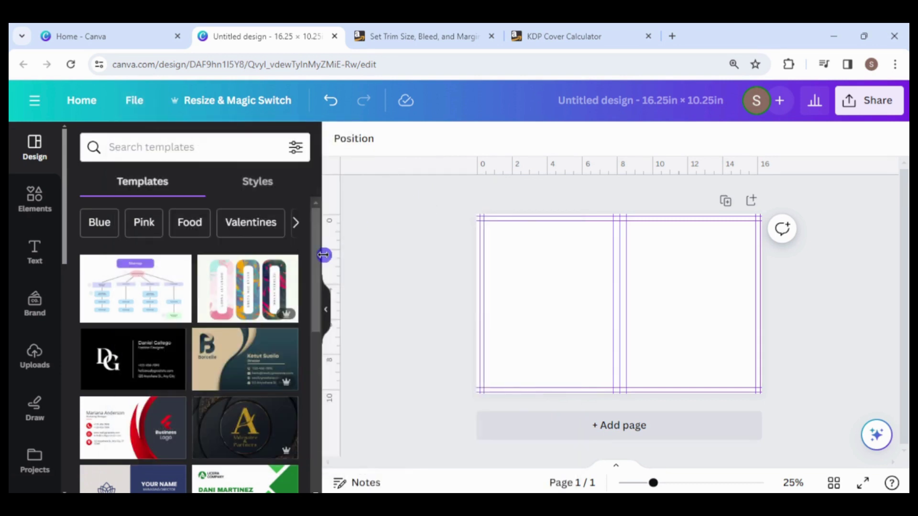
Step: Examine the bleed, margin and inner gutter guides around the two safe areas of the spread
{"action": "left_click_drag", "start_coordinate": [331, 257], "coordinate": [303, 248]}
{"action": "mouse_move", "coordinate": [535, 164]}
{"action": "left_mouse_down"}
{"action": "mouse_move", "coordinate": [535, 191]}
{"action": "mouse_move", "coordinate": [553, 158]}
{"action": "left_mouse_up"}
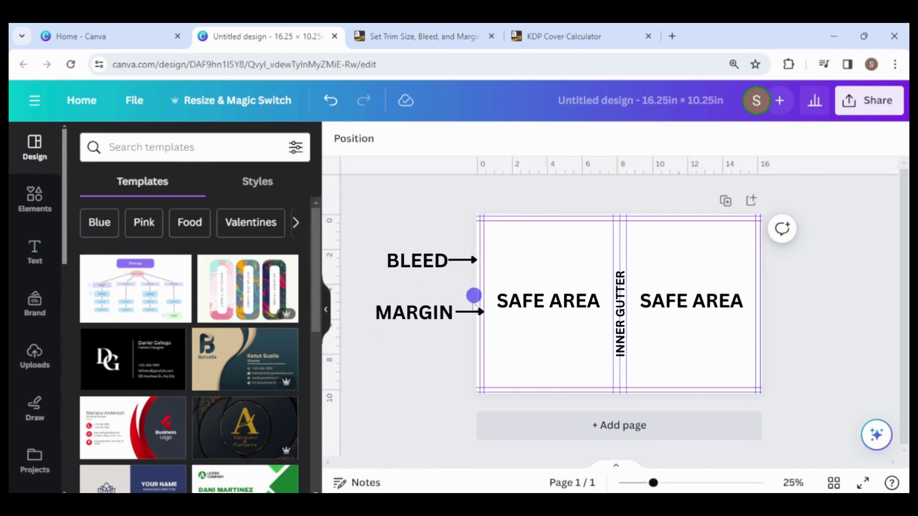
{"action": "left_click_drag", "start_coordinate": [471, 373], "coordinate": [780, 388]}
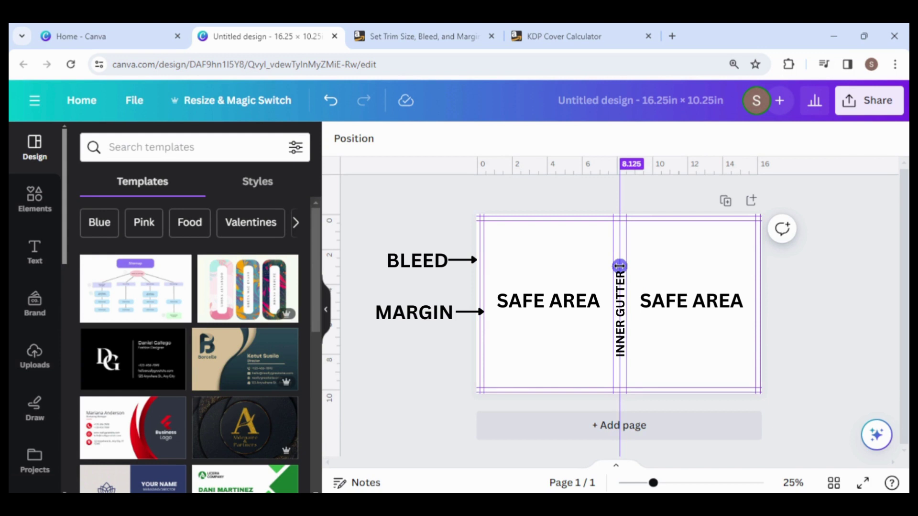
{"action": "left_click_drag", "start_coordinate": [620, 267], "coordinate": [627, 269]}
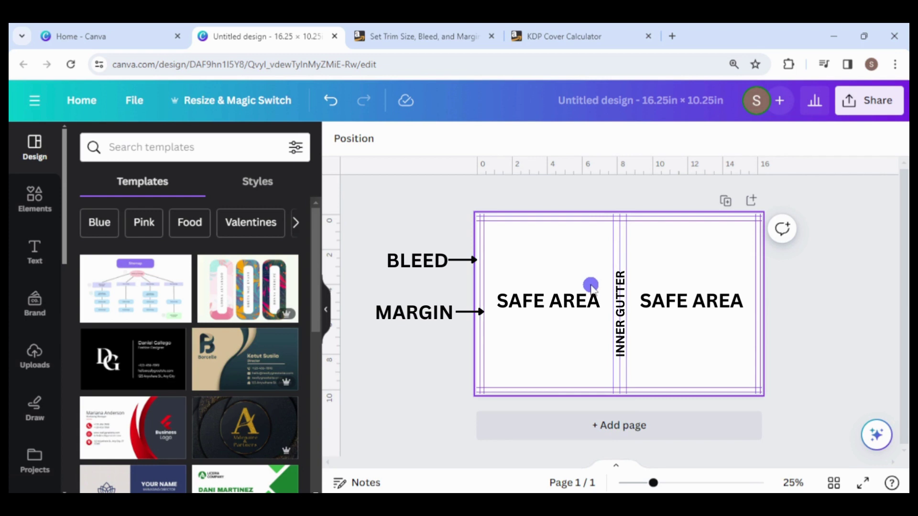
{"action": "left_click_drag", "start_coordinate": [519, 219], "coordinate": [520, 224]}
{"action": "left_click_drag", "start_coordinate": [479, 258], "coordinate": [485, 261]}
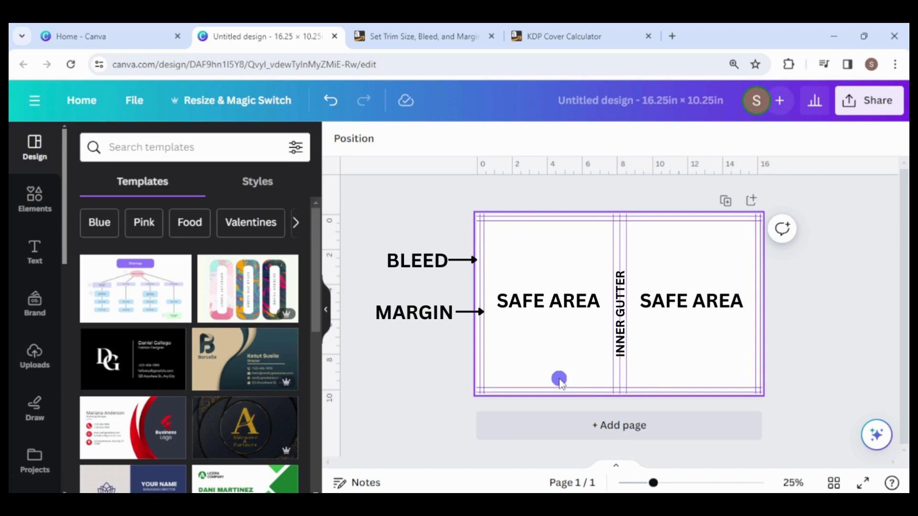
{"action": "left_click_drag", "start_coordinate": [756, 334], "coordinate": [752, 328]}
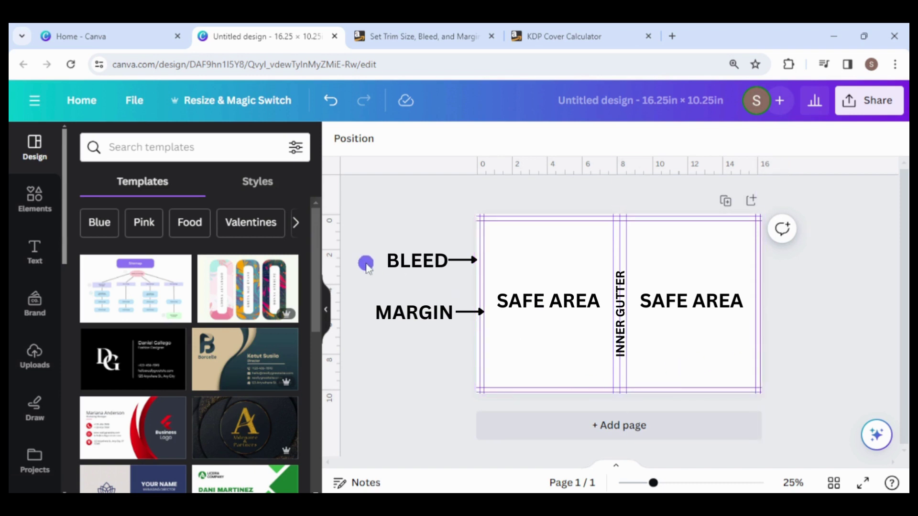
Step: Add the uploaded school hallway image to the page and set it as the background
{"action": "left_click", "coordinate": [35, 356]}
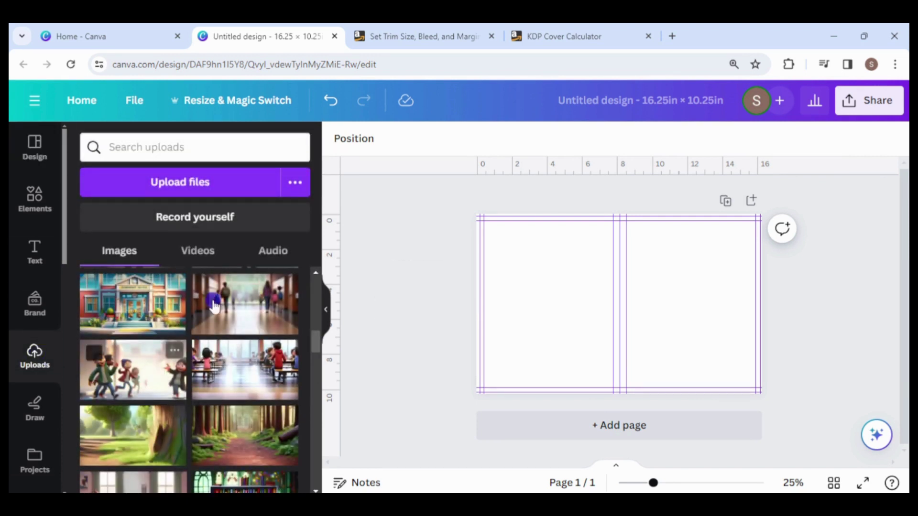
{"action": "left_click", "coordinate": [252, 308]}
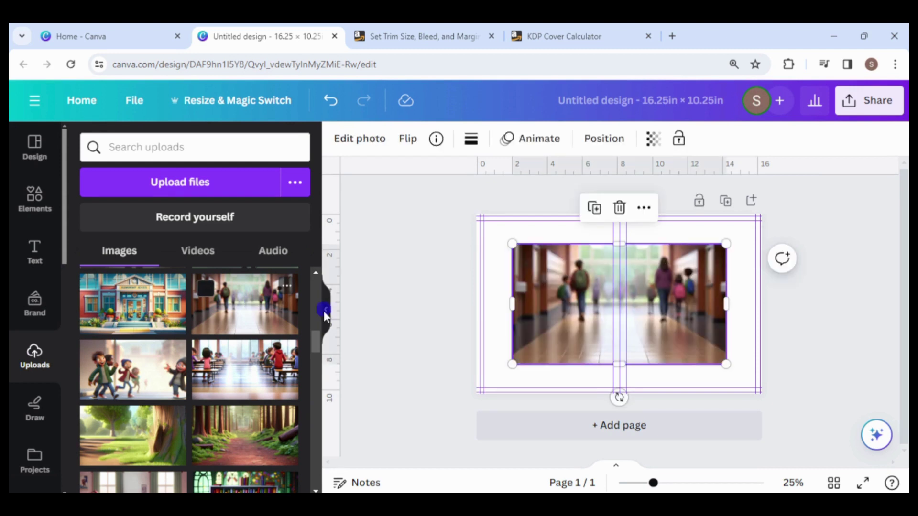
{"action": "right_click", "coordinate": [684, 318]}
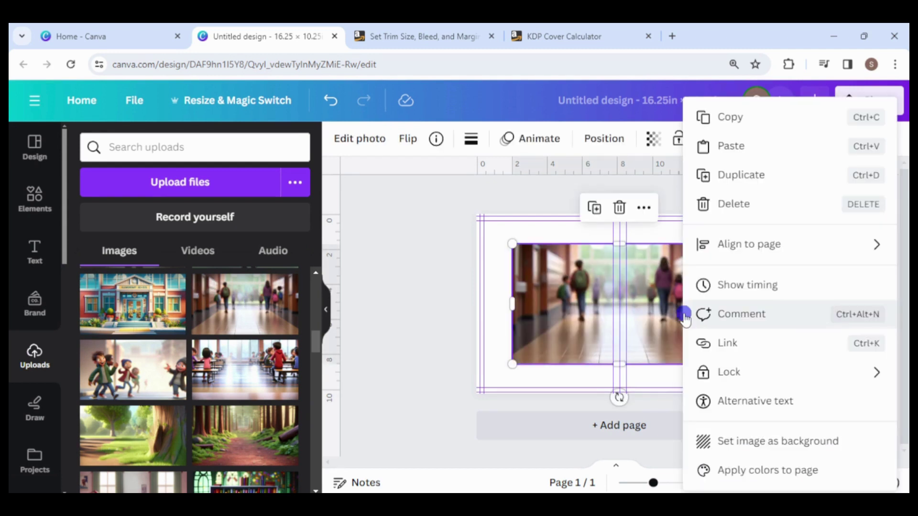
{"action": "left_click", "coordinate": [754, 443]}
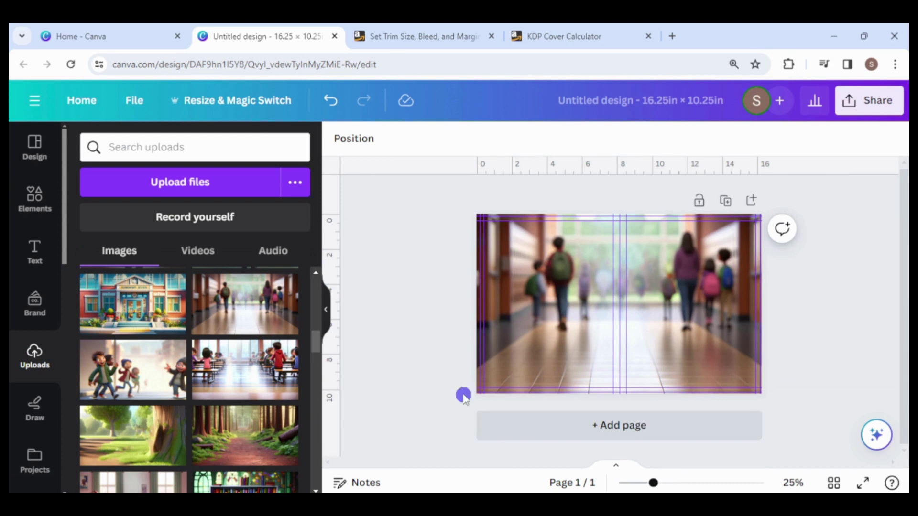
Step: Add the uploaded image of the standing girl in the red hoodie to the page
{"action": "scroll", "coordinate": [258, 382], "scroll_direction": "down", "scroll_amount": 5}
{"action": "left_click", "coordinate": [266, 409]}
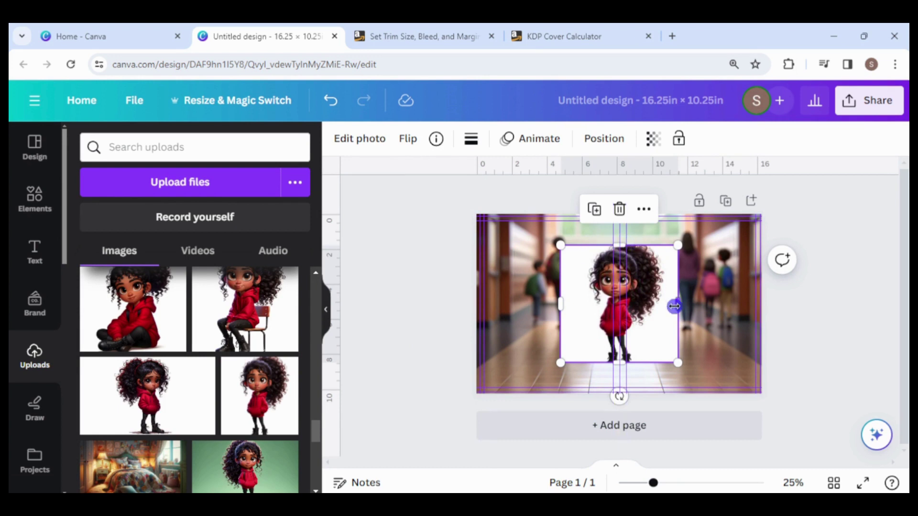
Step: Try to extend the girl image above and below with a freeform Magic Expand and inspect the generated result up close
{"action": "left_click", "coordinate": [363, 139]}
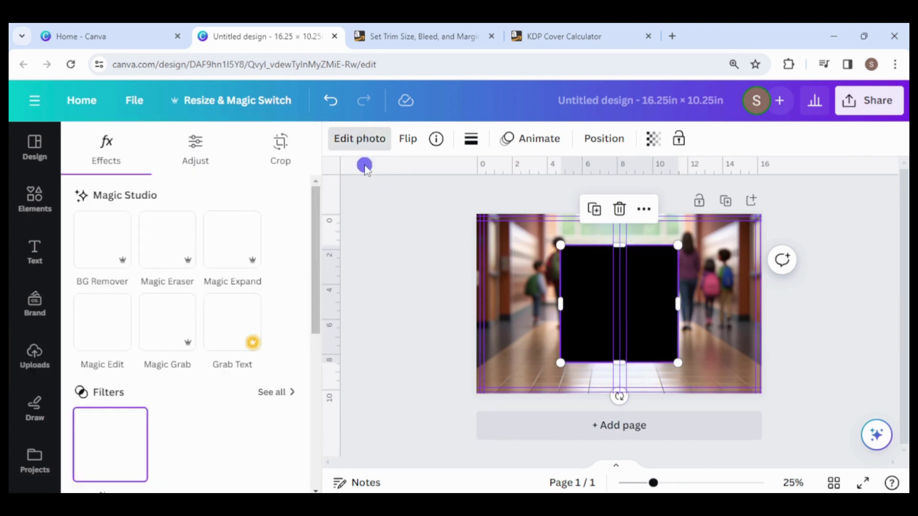
{"action": "left_click", "coordinate": [261, 252]}
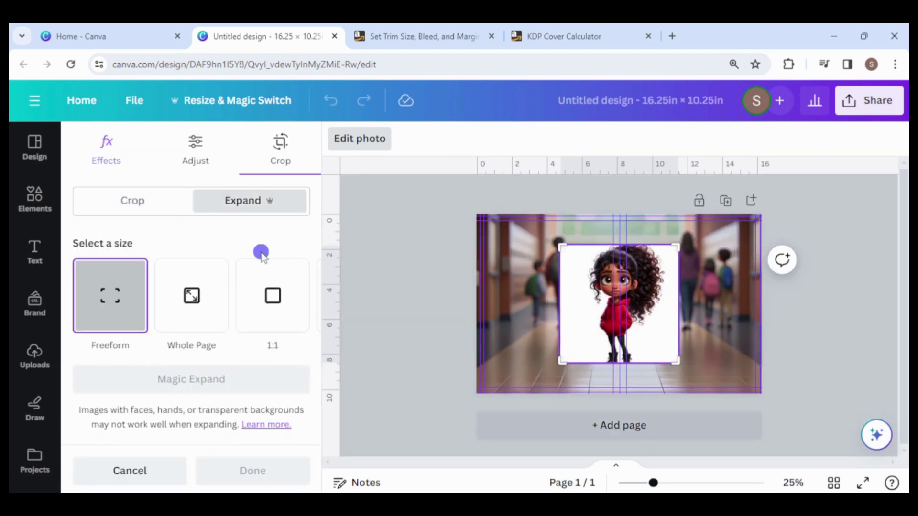
{"action": "left_click_drag", "start_coordinate": [563, 245], "coordinate": [562, 236]}
{"action": "left_click_drag", "start_coordinate": [564, 362], "coordinate": [567, 376]}
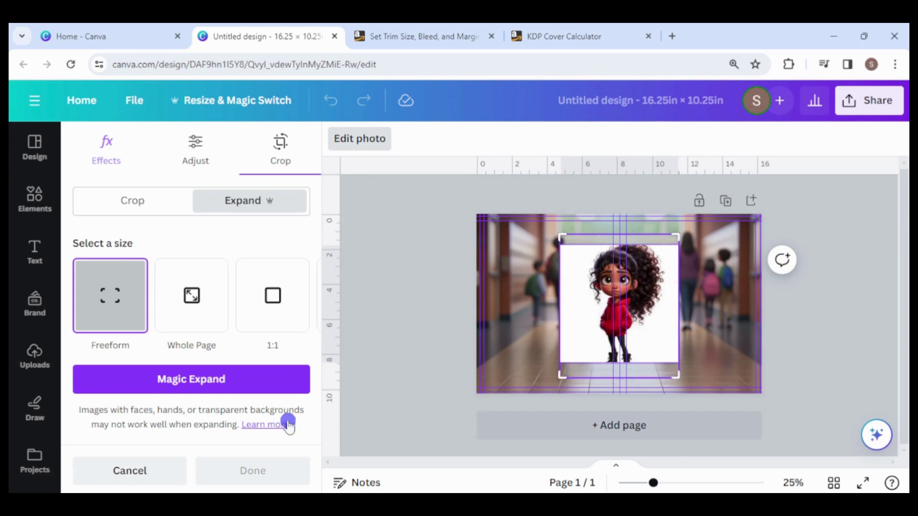
{"action": "left_click", "coordinate": [234, 379]}
{"action": "left_click_drag", "start_coordinate": [317, 368], "coordinate": [320, 376]}
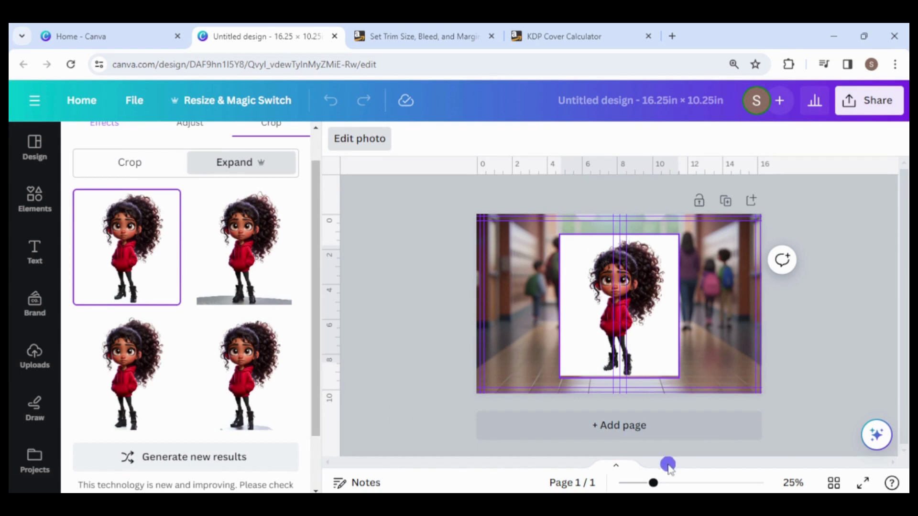
{"action": "left_click_drag", "start_coordinate": [654, 483], "coordinate": [690, 487]}
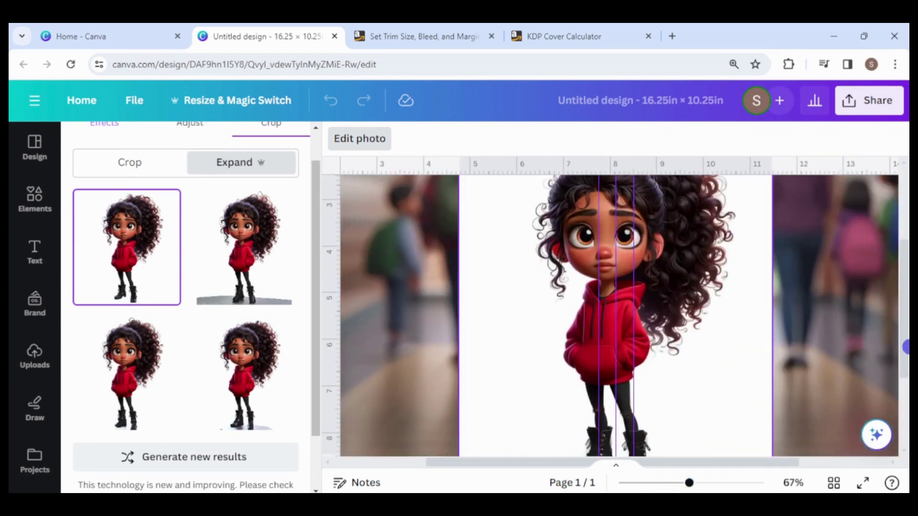
{"action": "left_click_drag", "start_coordinate": [905, 347], "coordinate": [905, 381]}
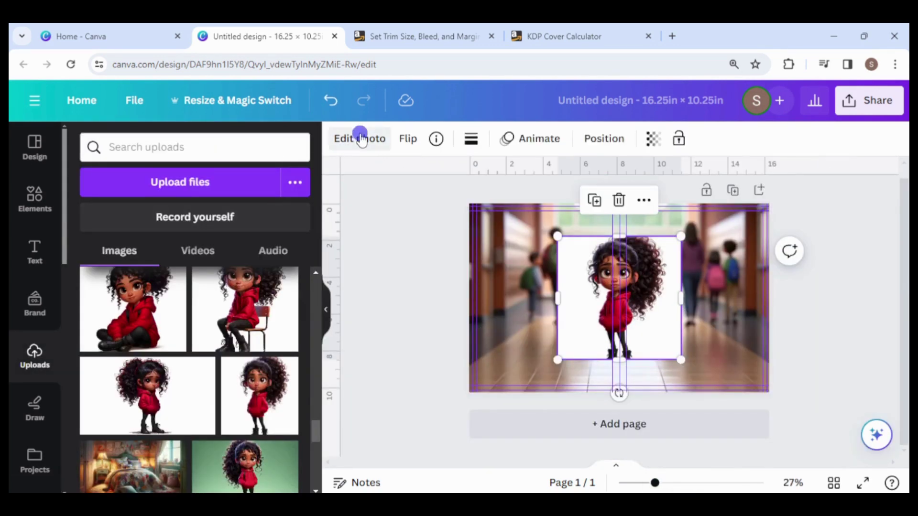
Step: Extend the standing girl image slightly above her hair with a freeform Magic Expand and keep the generated result
{"action": "left_click", "coordinate": [361, 139]}
{"action": "left_click", "coordinate": [254, 244]}
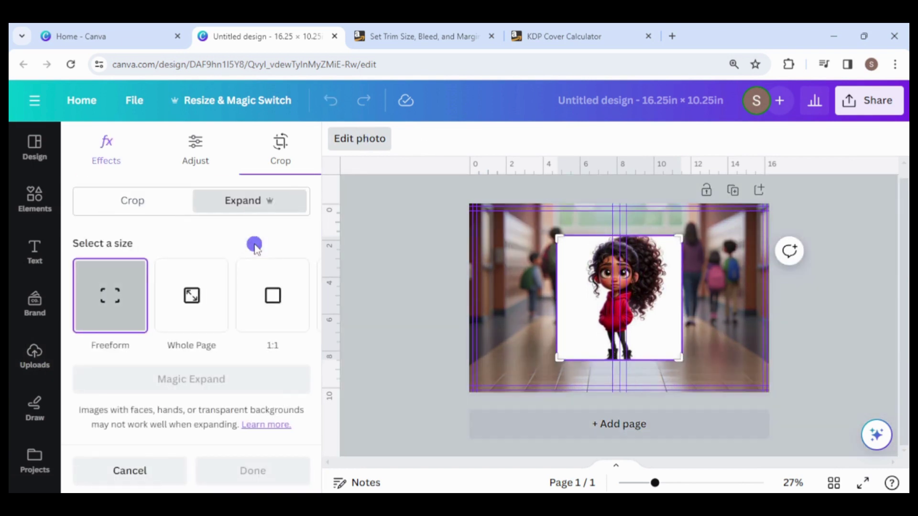
{"action": "left_click_drag", "start_coordinate": [561, 235], "coordinate": [561, 225]}
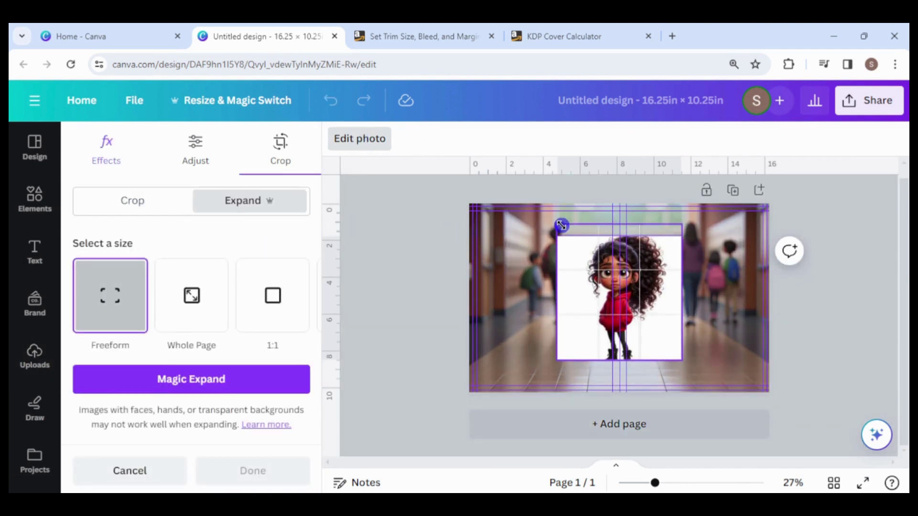
{"action": "left_click", "coordinate": [185, 381]}
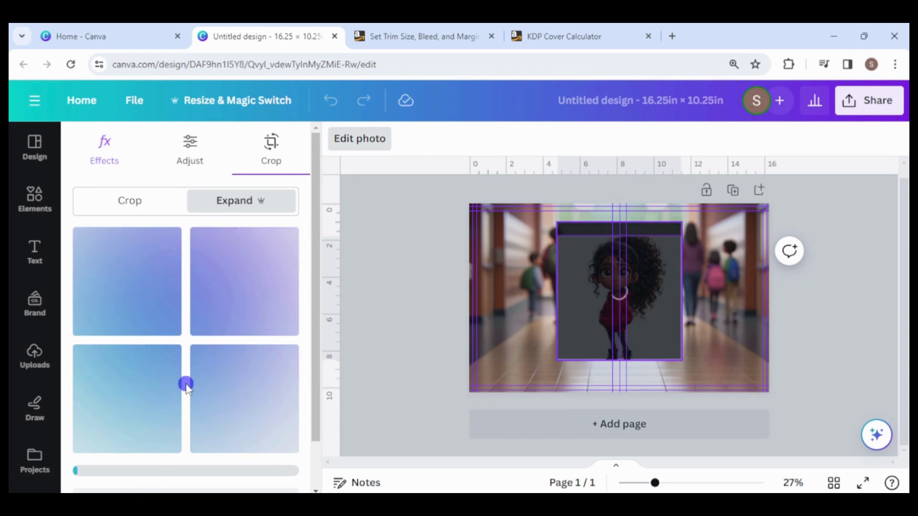
{"action": "left_click_drag", "start_coordinate": [318, 379], "coordinate": [314, 433]}
{"action": "left_click", "coordinate": [243, 471]}
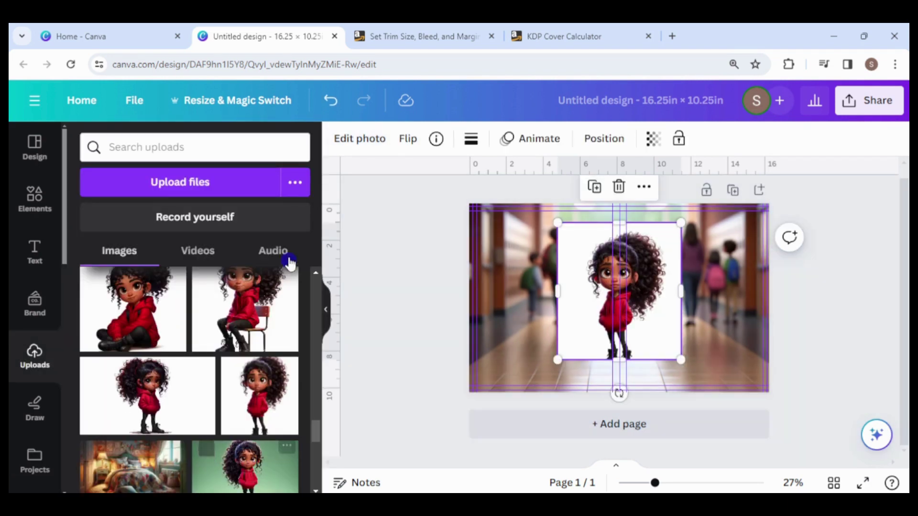
Step: Remove the standing girl image's background and place her, enlarged to nearly full page height, on the right page of the spread
{"action": "left_click", "coordinate": [349, 139]}
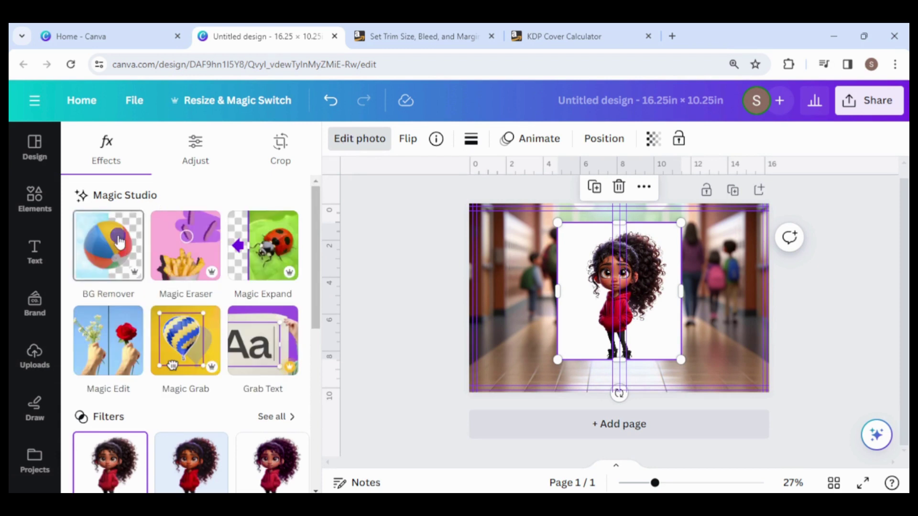
{"action": "left_click", "coordinate": [120, 241]}
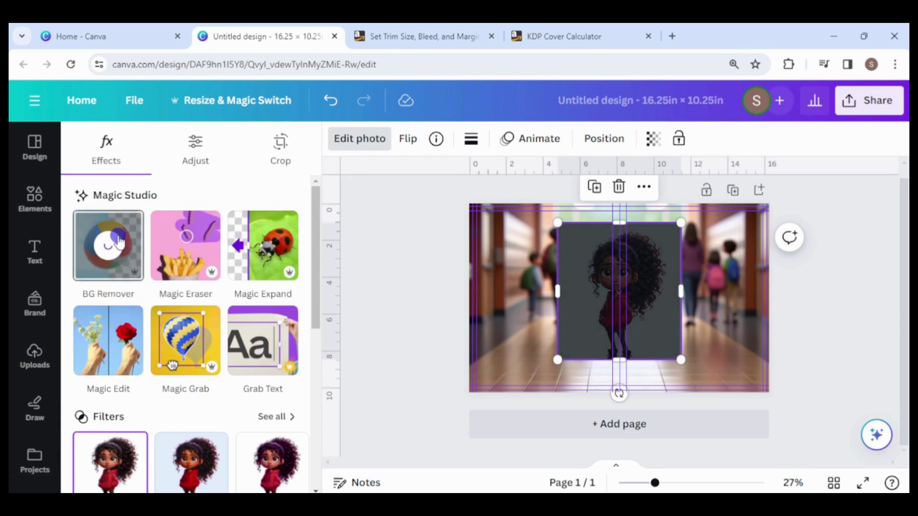
{"action": "left_click_drag", "start_coordinate": [635, 270], "coordinate": [722, 299]}
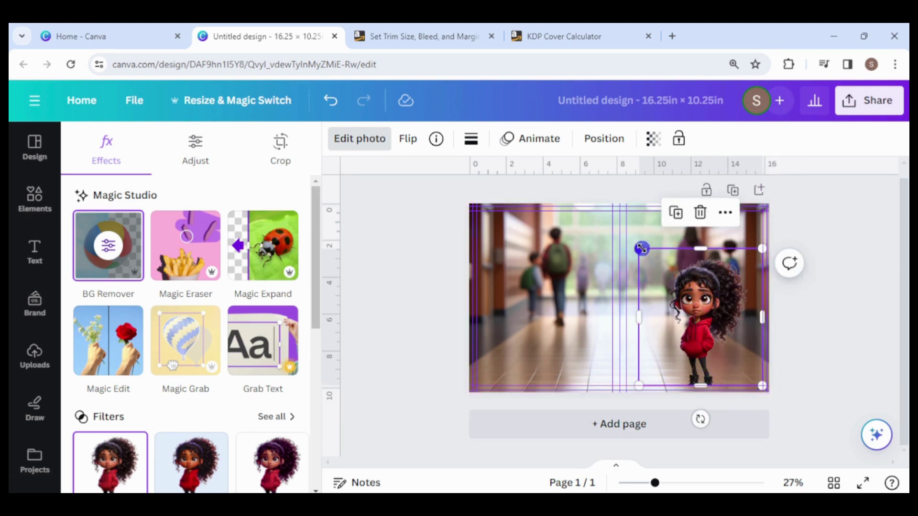
{"action": "left_click_drag", "start_coordinate": [636, 236], "coordinate": [615, 205]}
{"action": "left_click_drag", "start_coordinate": [690, 287], "coordinate": [707, 289]}
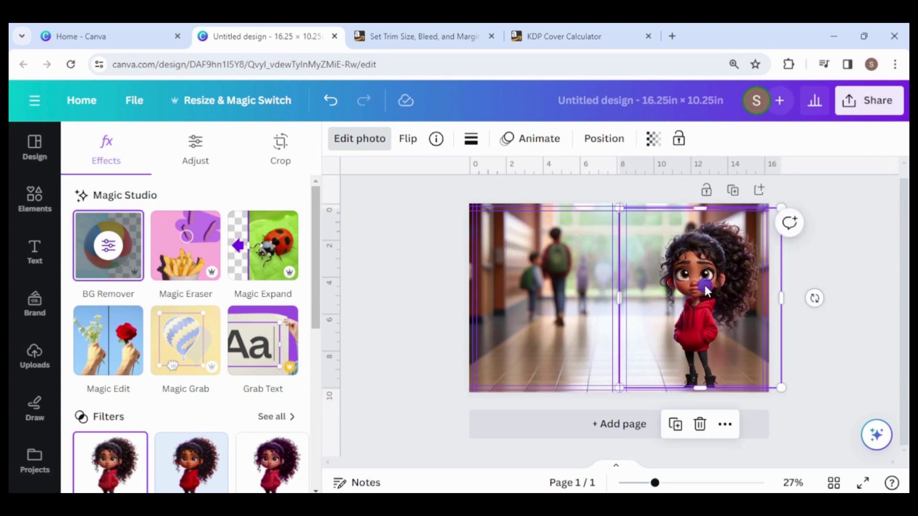
{"action": "left_click", "coordinate": [839, 363]}
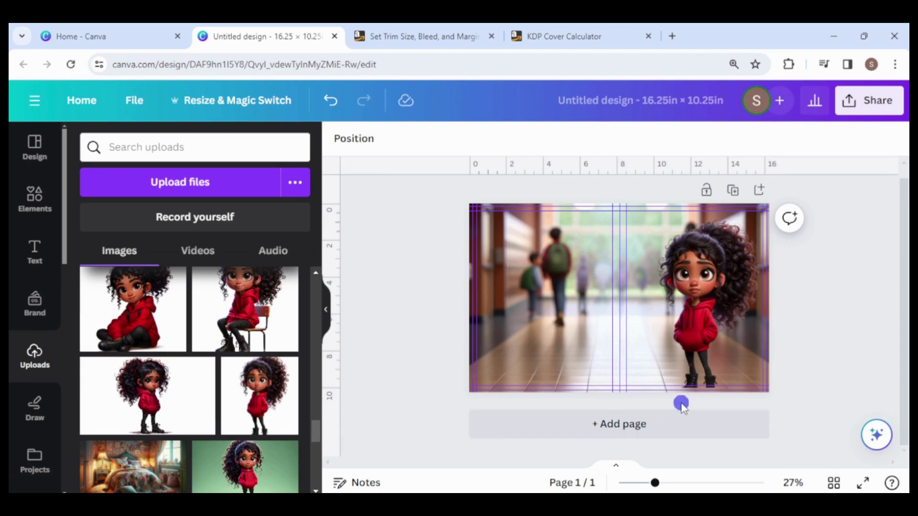
{"action": "left_click", "coordinate": [706, 335]}
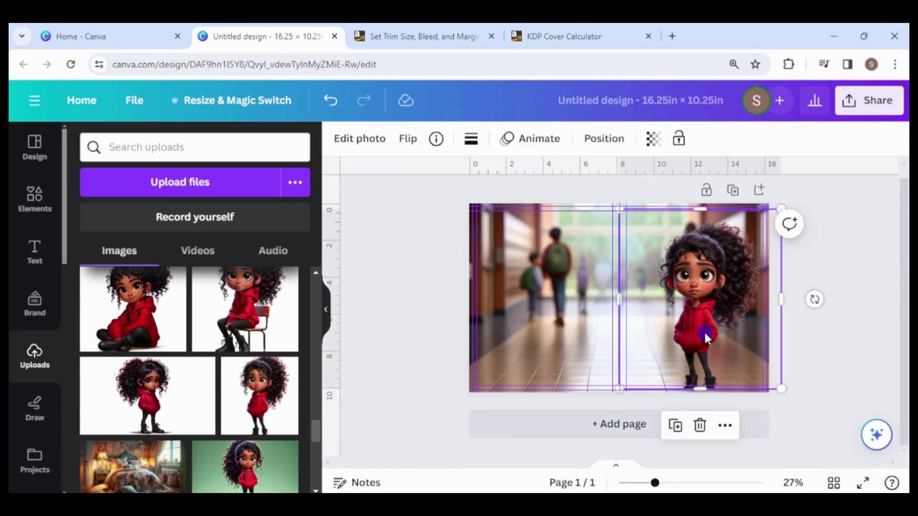
Step: Add a second page and place the uploaded library image of the girl reading on it
{"action": "left_click", "coordinate": [619, 426]}
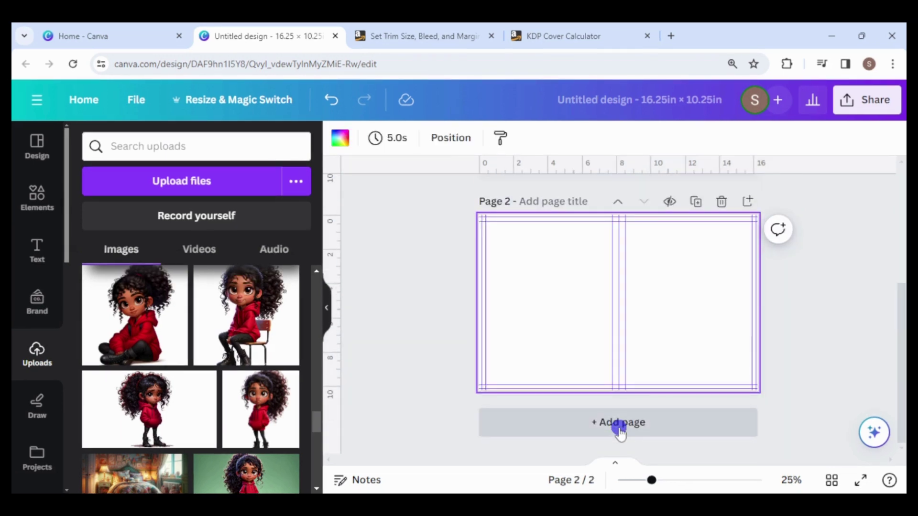
{"action": "scroll", "coordinate": [191, 383], "scroll_direction": "up", "scroll_amount": 3}
{"action": "left_click", "coordinate": [258, 358]}
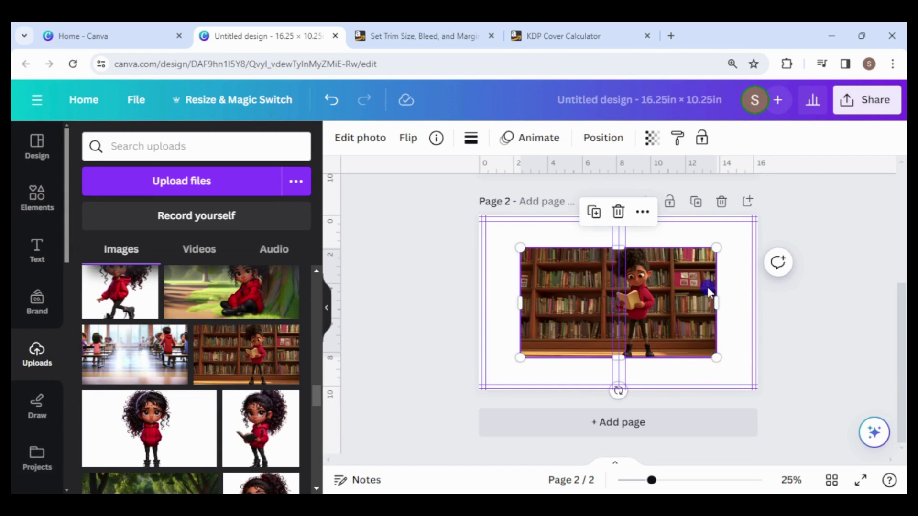
Step: Take the girl out of the library image with Magic Grab and set the remaining bookshelf image as the page background
{"action": "left_click", "coordinate": [361, 142]}
{"action": "left_click", "coordinate": [192, 339]}
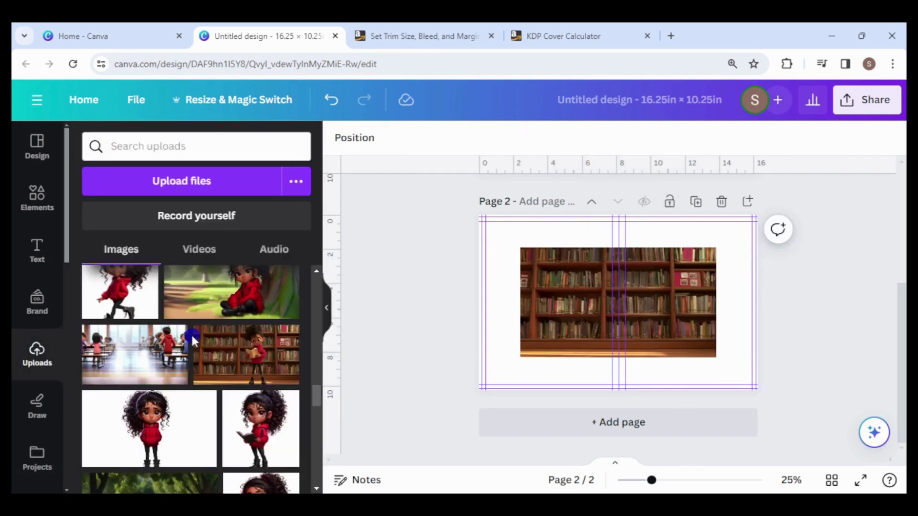
{"action": "right_click", "coordinate": [562, 312]}
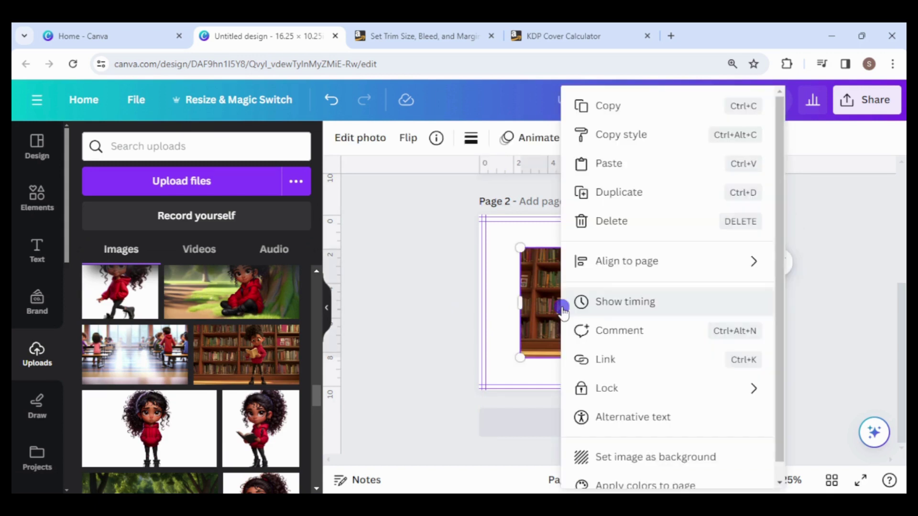
{"action": "left_click", "coordinate": [668, 459]}
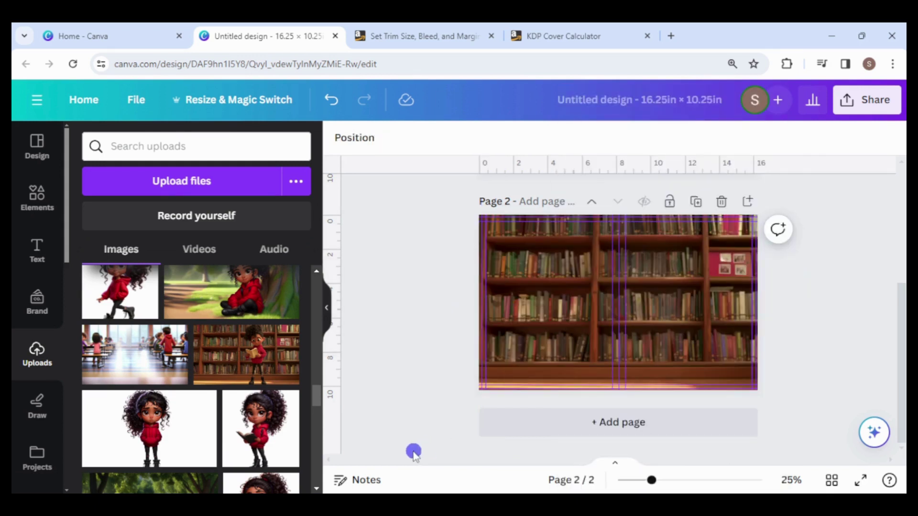
Step: Add the uploaded girl holding an open book to the library spread's right page, extended with Magic Expand and with its background removed
{"action": "left_click", "coordinate": [259, 427]}
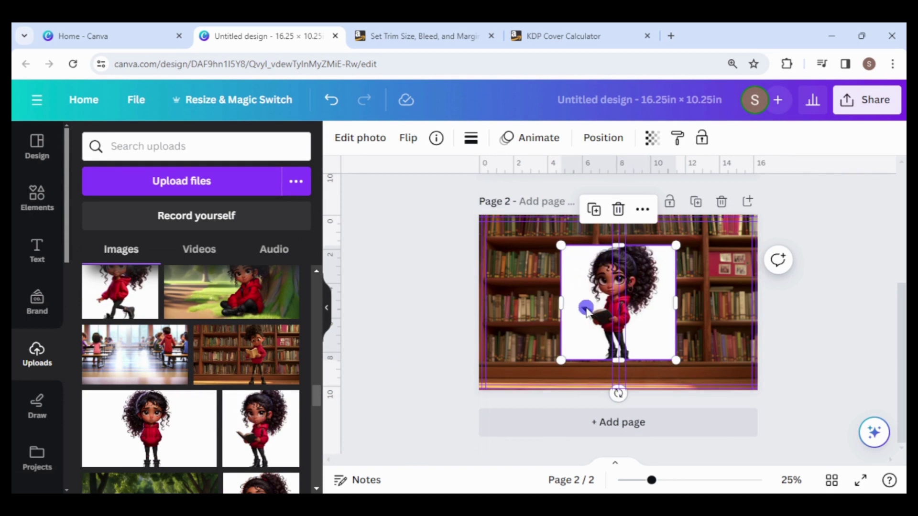
{"action": "left_click", "coordinate": [355, 139]}
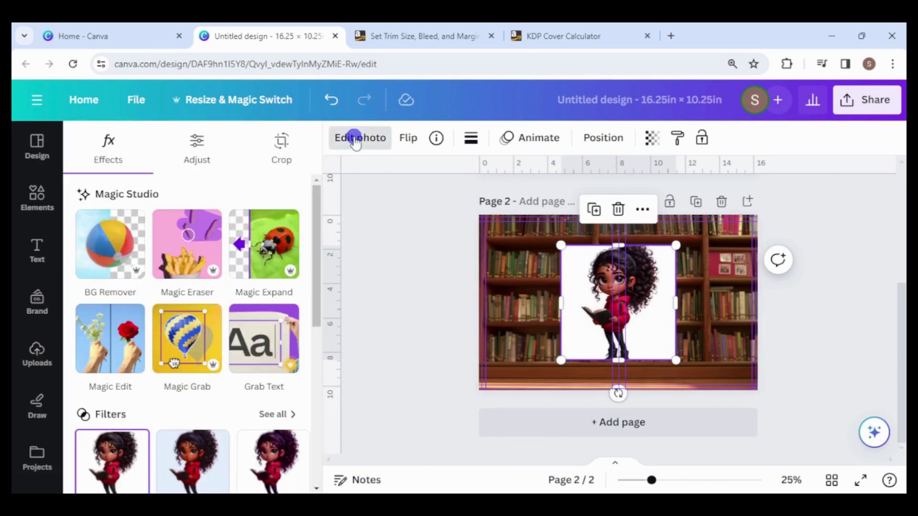
{"action": "left_click", "coordinate": [266, 241]}
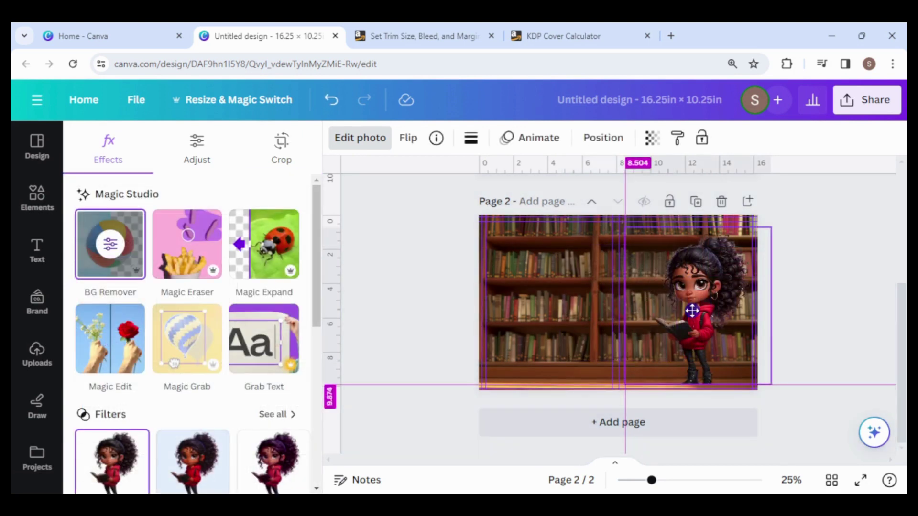
{"action": "left_click_drag", "start_coordinate": [775, 244], "coordinate": [774, 205]}
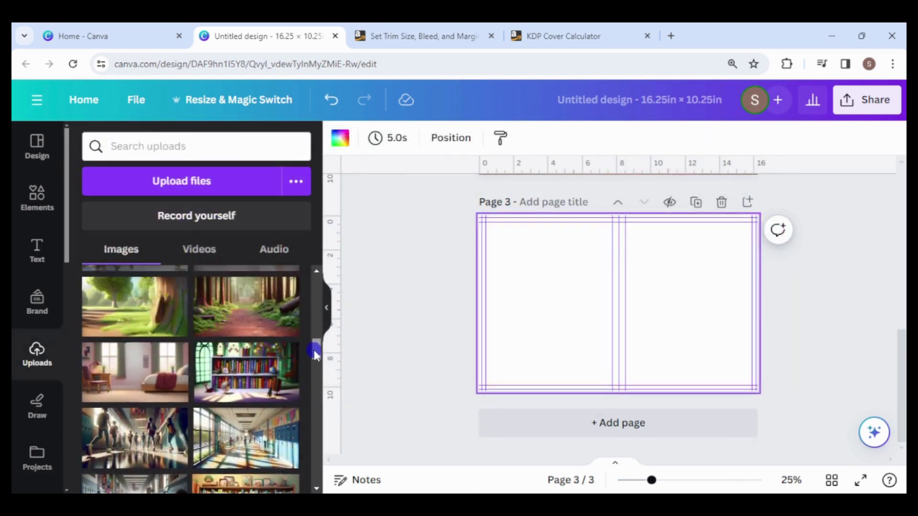
Step: Set the uploaded park image with the large tree trunk, flipped horizontally, as the background of a new third page
{"action": "scroll", "coordinate": [315, 354], "scroll_direction": "down", "scroll_amount": 1}
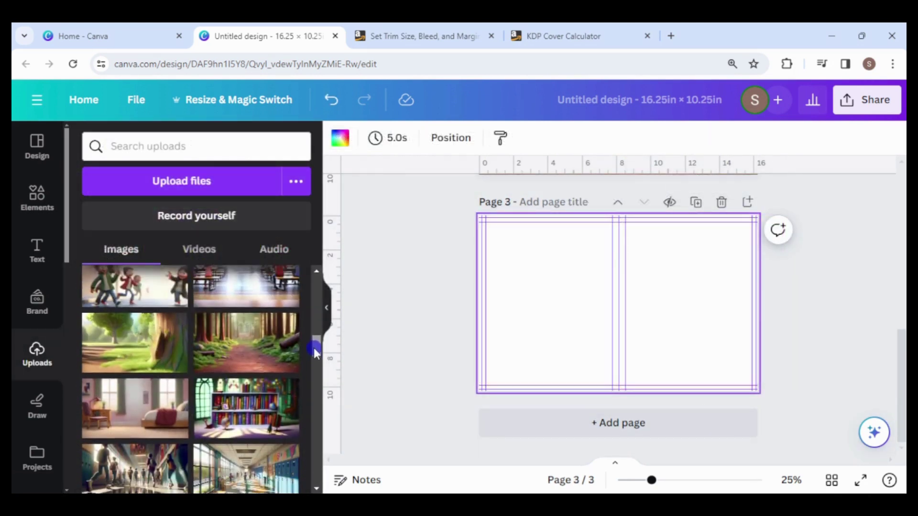
{"action": "left_click", "coordinate": [153, 296]}
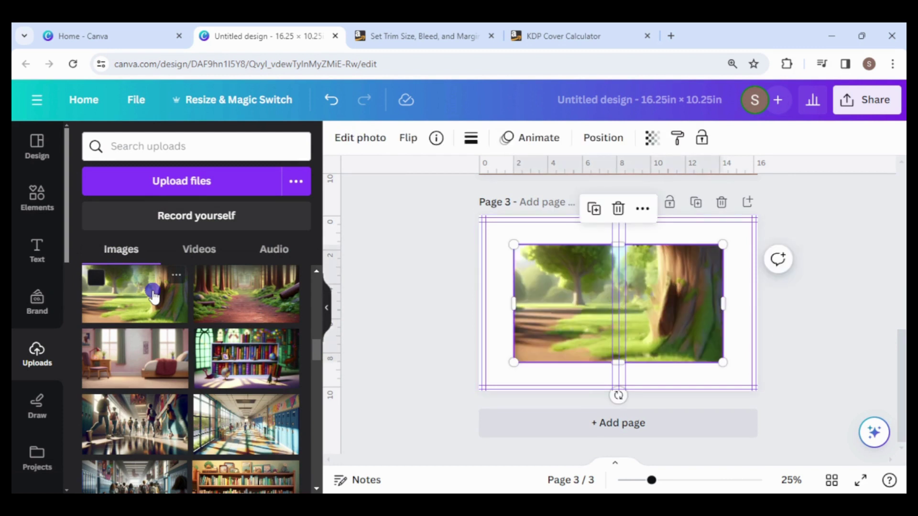
{"action": "left_click", "coordinate": [408, 137]}
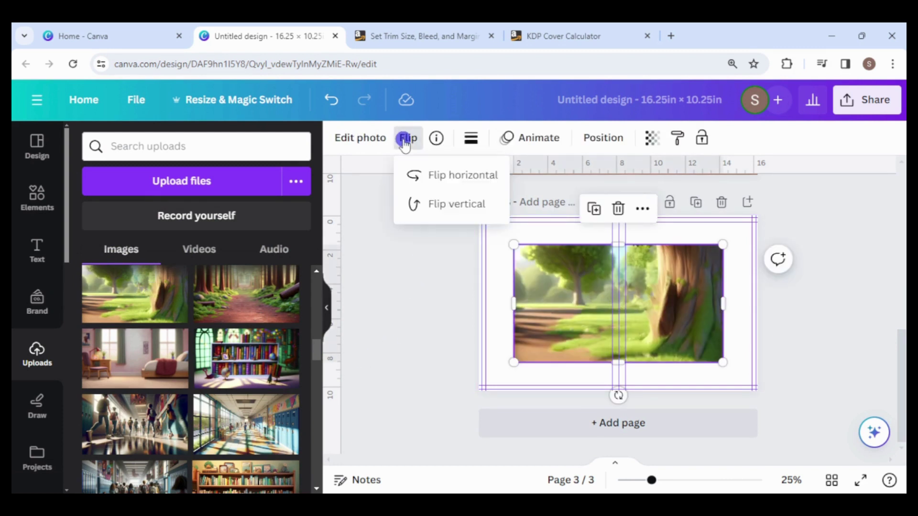
{"action": "left_click", "coordinate": [430, 178]}
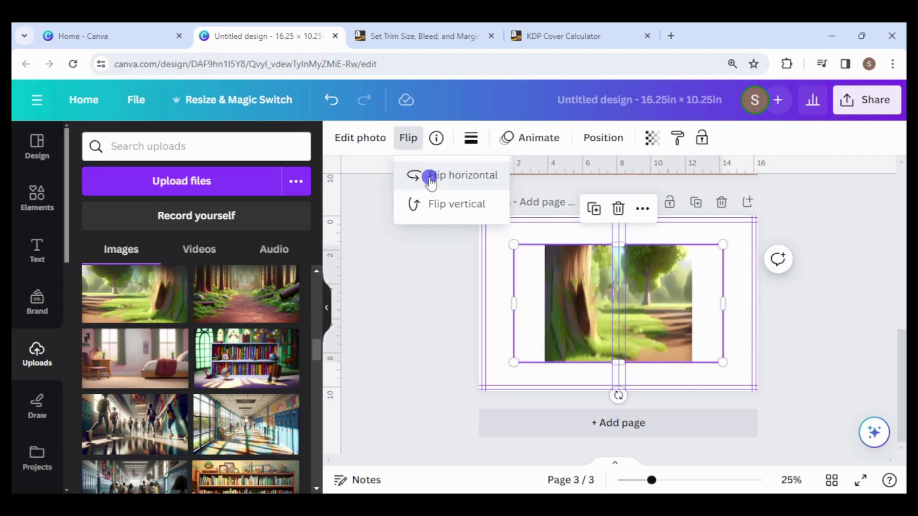
{"action": "right_click", "coordinate": [564, 307]}
{"action": "left_click", "coordinate": [635, 459]}
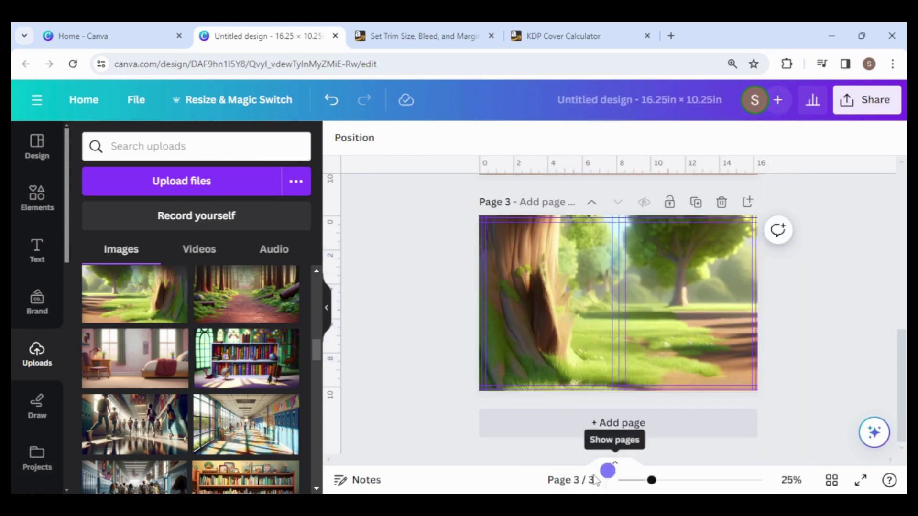
Step: Add the uploaded image of the girl sitting cross-legged to page 3 and flip it horizontally
{"action": "left_click_drag", "start_coordinate": [318, 352], "coordinate": [319, 420]}
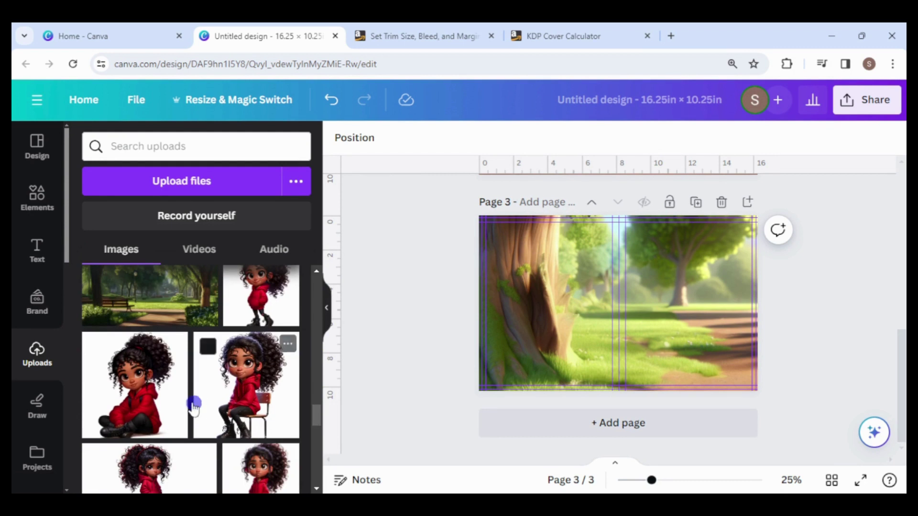
{"action": "left_click", "coordinate": [135, 385]}
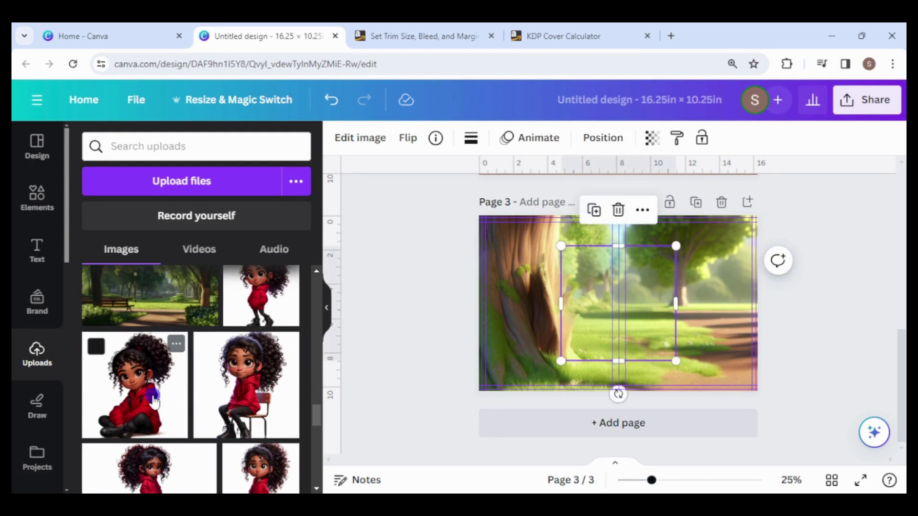
{"action": "left_click", "coordinate": [408, 138]}
{"action": "left_click", "coordinate": [441, 177]}
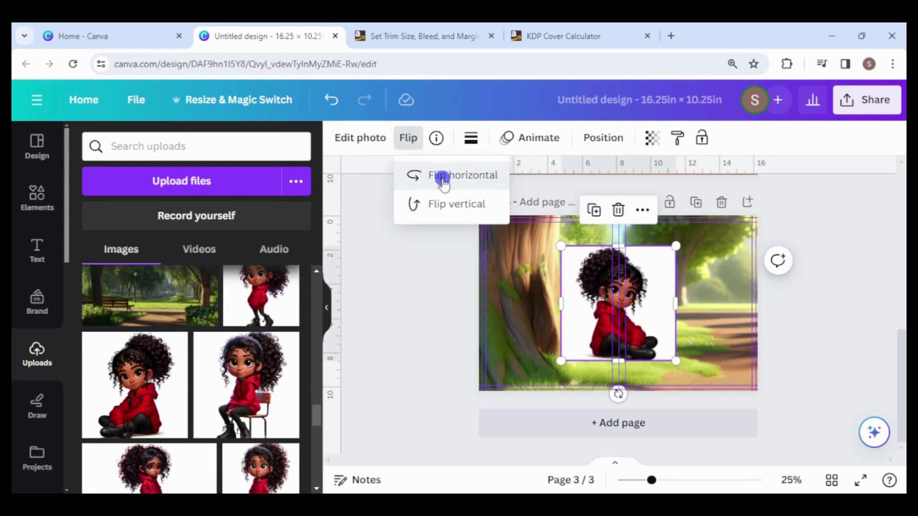
Step: Remove the sitting girl image's background and place her, enlarged, against the tree on the left page of the spread
{"action": "left_click", "coordinate": [346, 138]}
{"action": "left_click", "coordinate": [126, 246]}
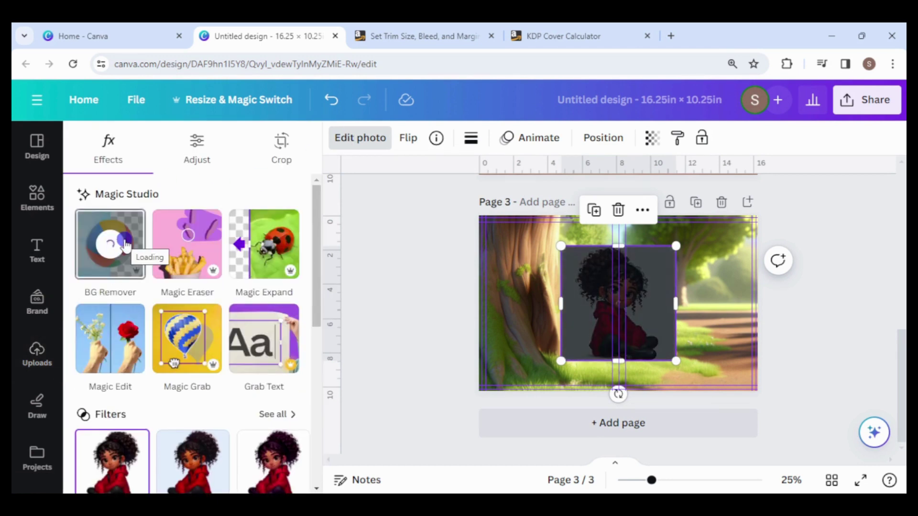
{"action": "left_click_drag", "start_coordinate": [591, 290], "coordinate": [540, 303]}
{"action": "left_click_drag", "start_coordinate": [500, 248], "coordinate": [478, 230]}
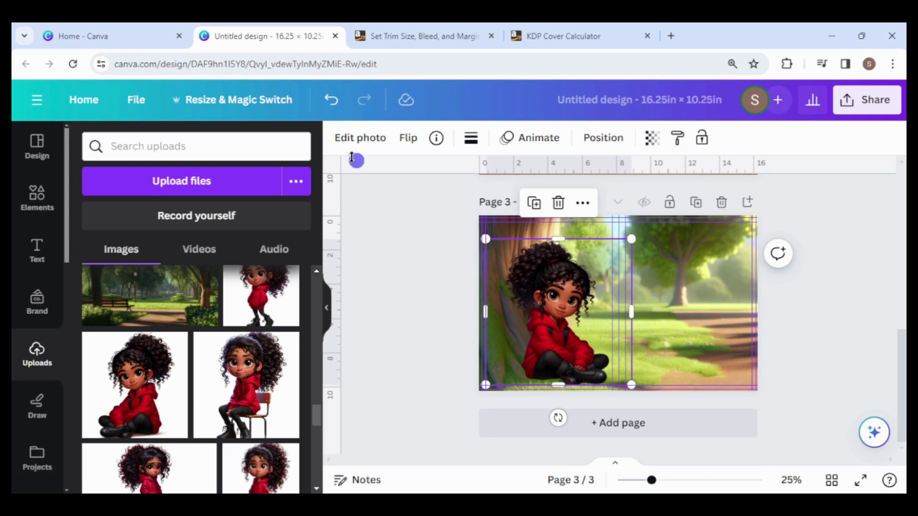
Step: Try a Drop shadow on the sitting girl image and look through the shadow settings
{"action": "left_click", "coordinate": [349, 139]}
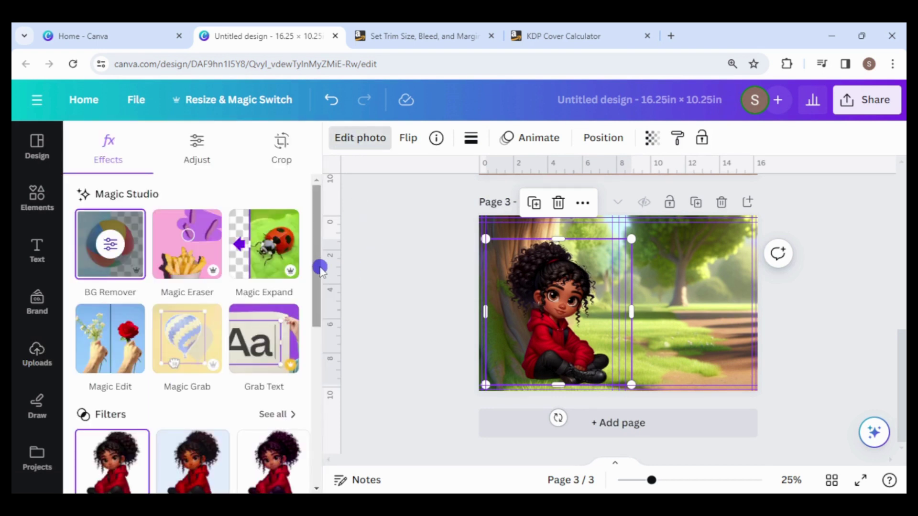
{"action": "left_click_drag", "start_coordinate": [318, 266], "coordinate": [286, 370]}
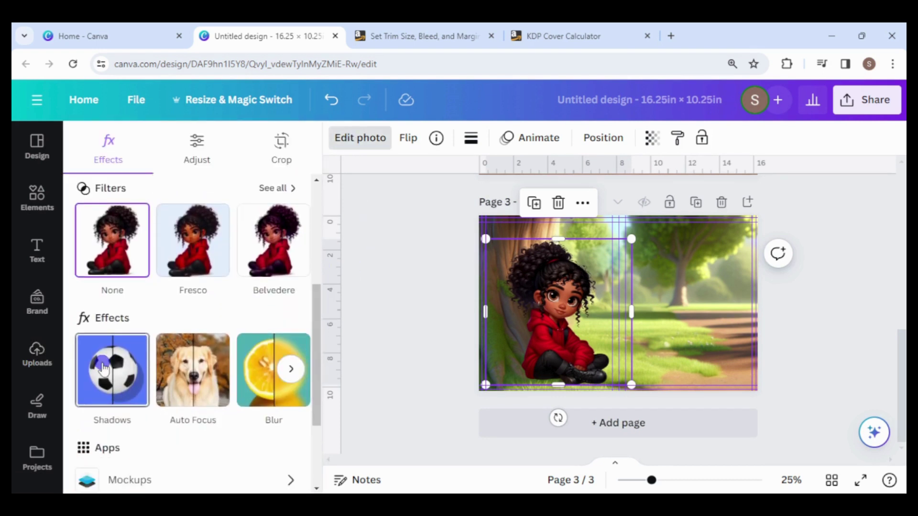
{"action": "left_click", "coordinate": [103, 369]}
{"action": "left_click", "coordinate": [199, 305]}
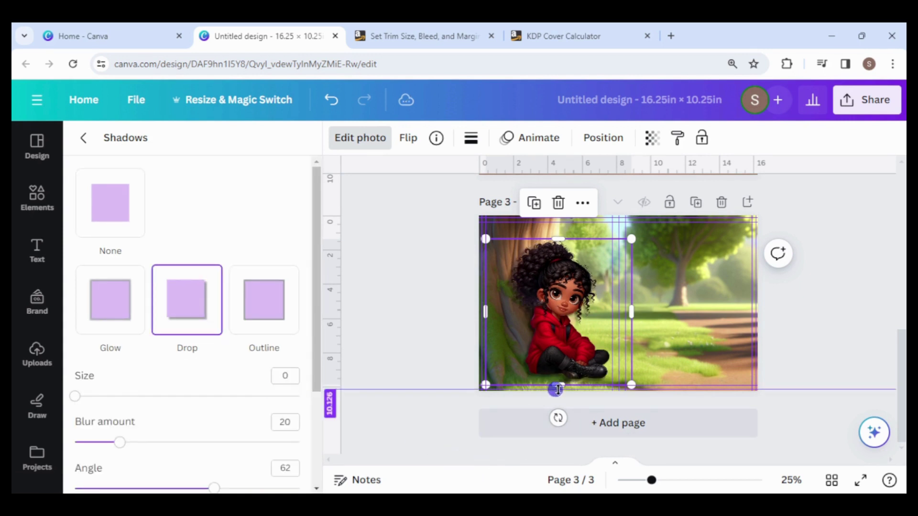
{"action": "left_click_drag", "start_coordinate": [589, 388], "coordinate": [590, 389]}
{"action": "left_click_drag", "start_coordinate": [317, 343], "coordinate": [322, 389]}
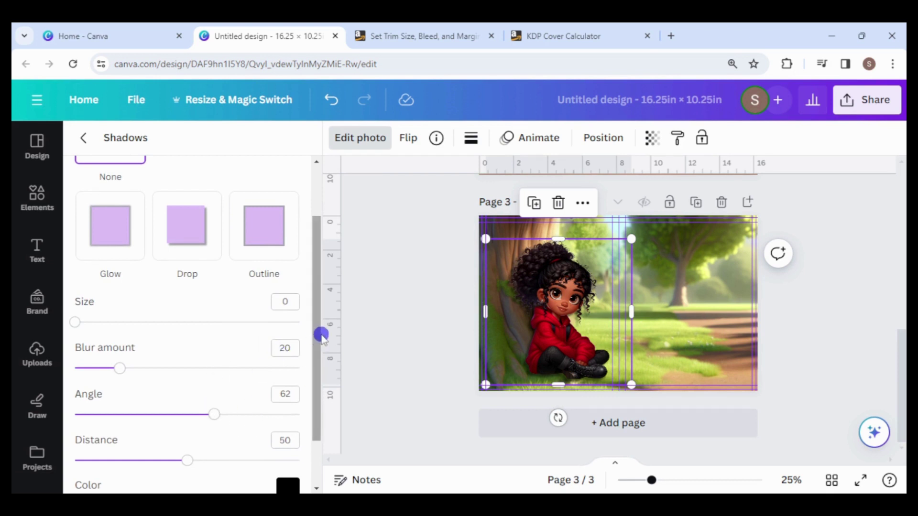
{"action": "mouse_move", "coordinate": [320, 331]}
{"action": "left_mouse_down"}
{"action": "mouse_move", "coordinate": [323, 382]}
{"action": "mouse_move", "coordinate": [307, 344]}
{"action": "left_mouse_up"}
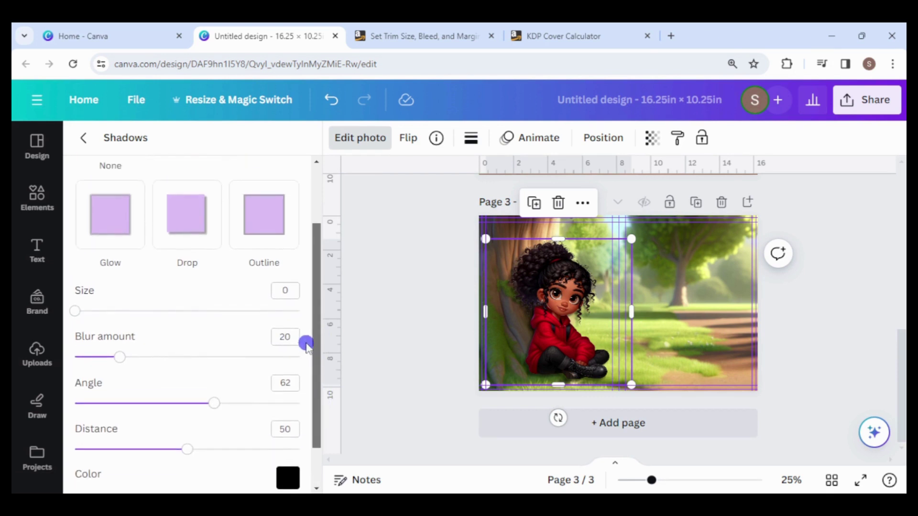
{"action": "left_click", "coordinate": [838, 308]}
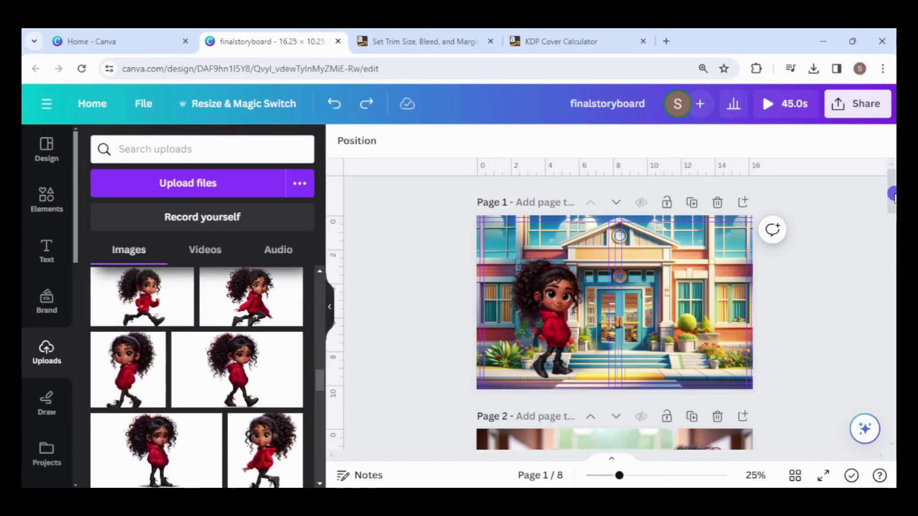
Step: Review the illustrated spreads of the finalstoryboard design page by page
{"action": "left_click_drag", "start_coordinate": [893, 195], "coordinate": [893, 374]}
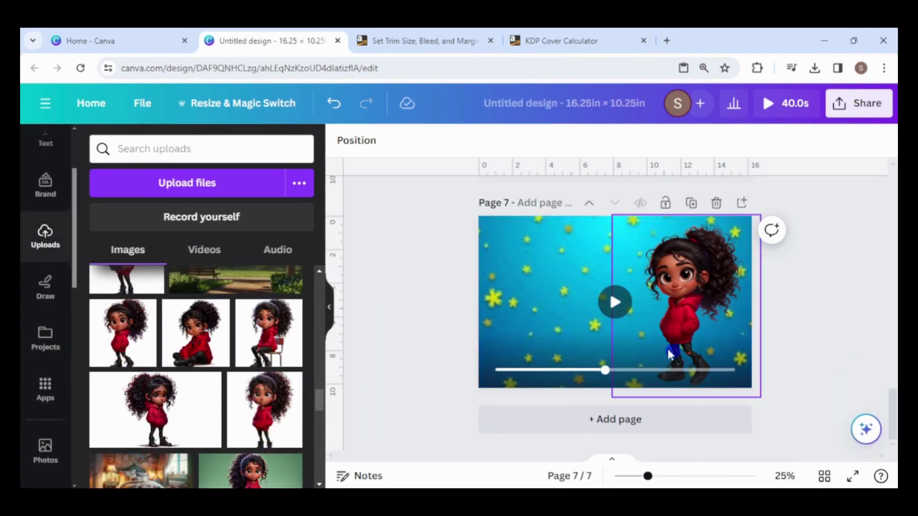
Step: Search the elements library for "children background" images
{"action": "left_click", "coordinate": [548, 296]}
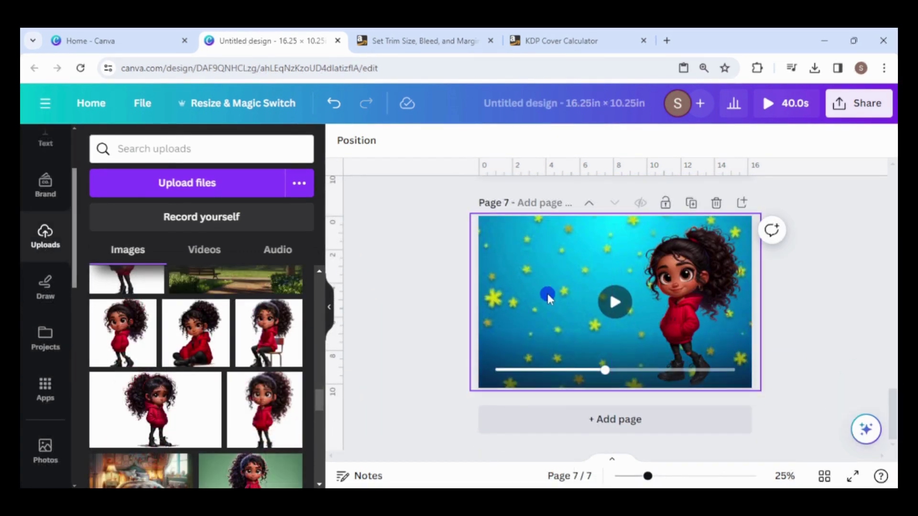
{"action": "left_click", "coordinate": [465, 373]}
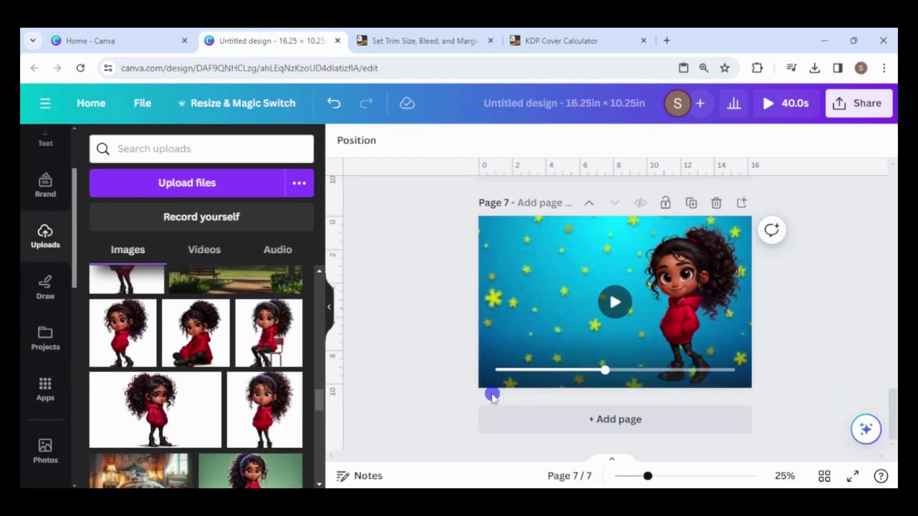
{"action": "left_click_drag", "start_coordinate": [76, 214], "coordinate": [67, 164]}
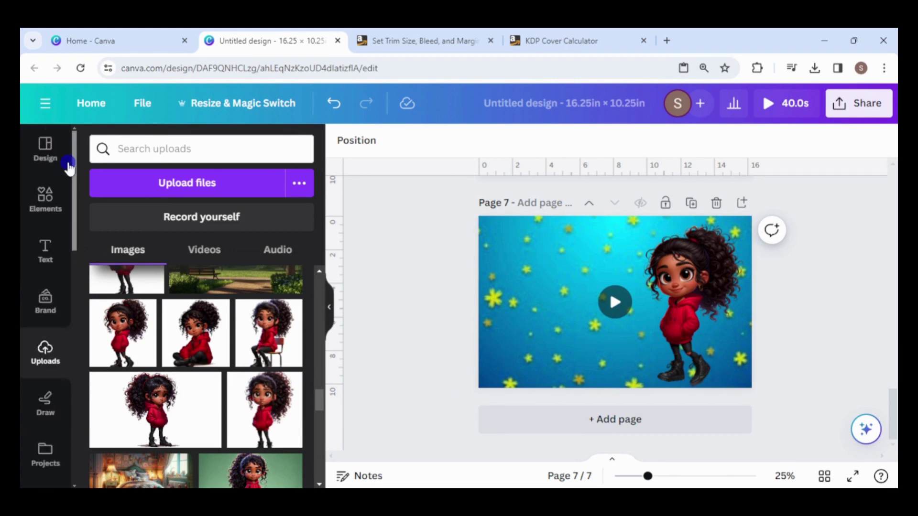
{"action": "left_click", "coordinate": [48, 202]}
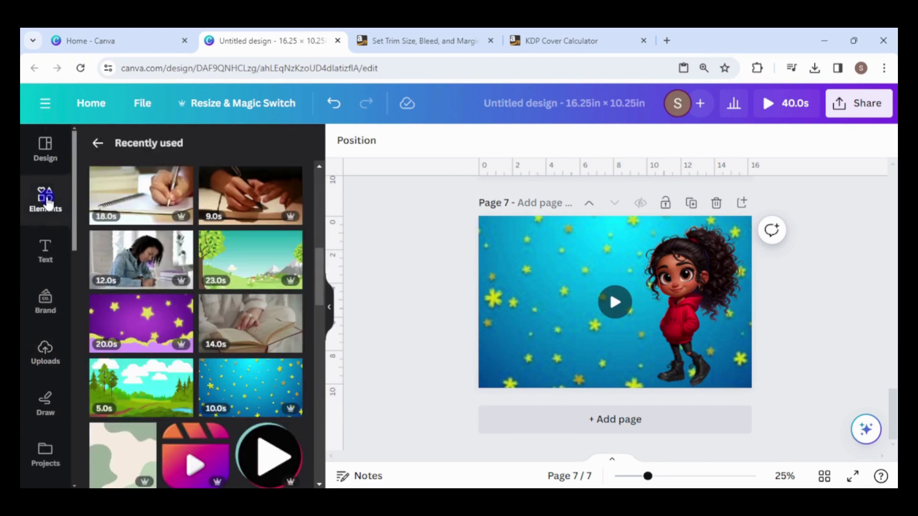
{"action": "left_click_drag", "start_coordinate": [318, 287], "coordinate": [306, 164]}
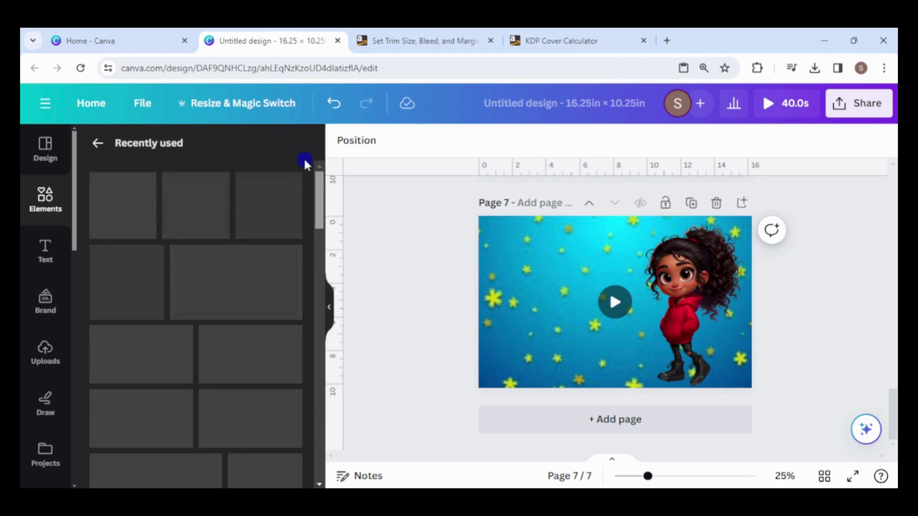
{"action": "left_click", "coordinate": [95, 142]}
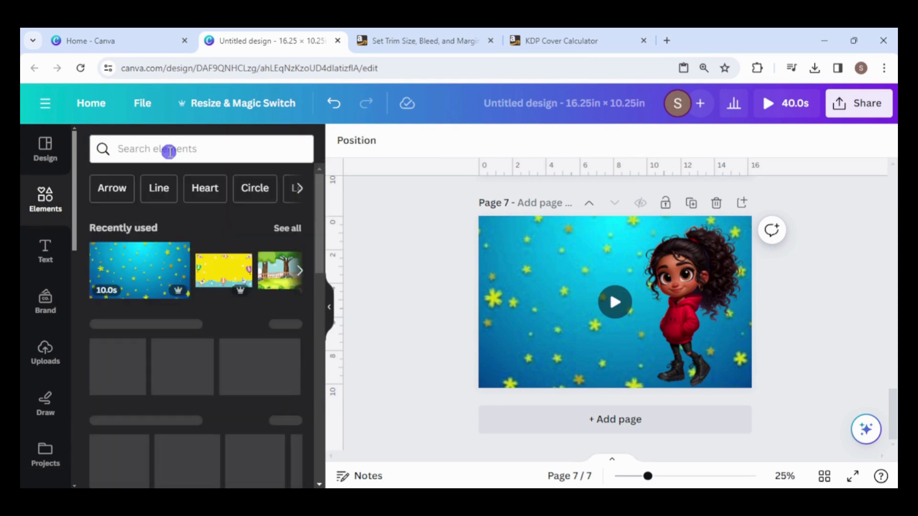
{"action": "left_click", "coordinate": [194, 153]}
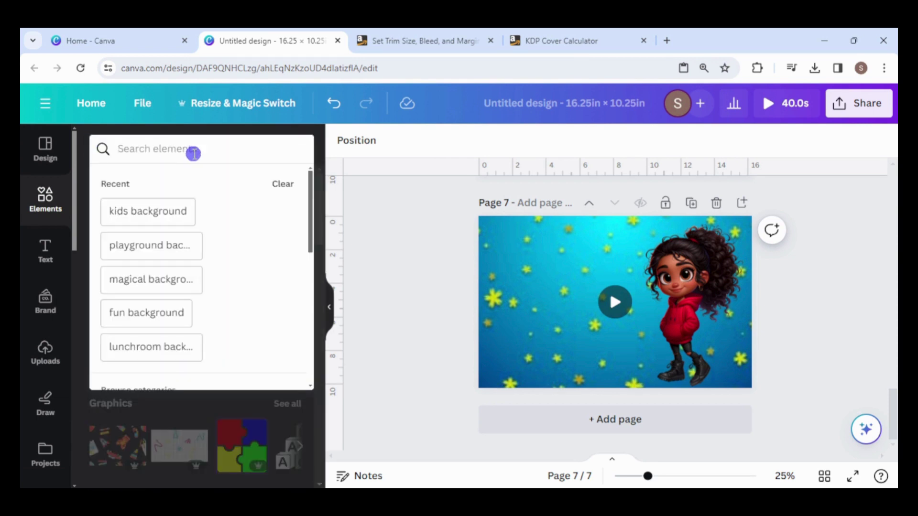
{"action": "type", "text": "chil"}
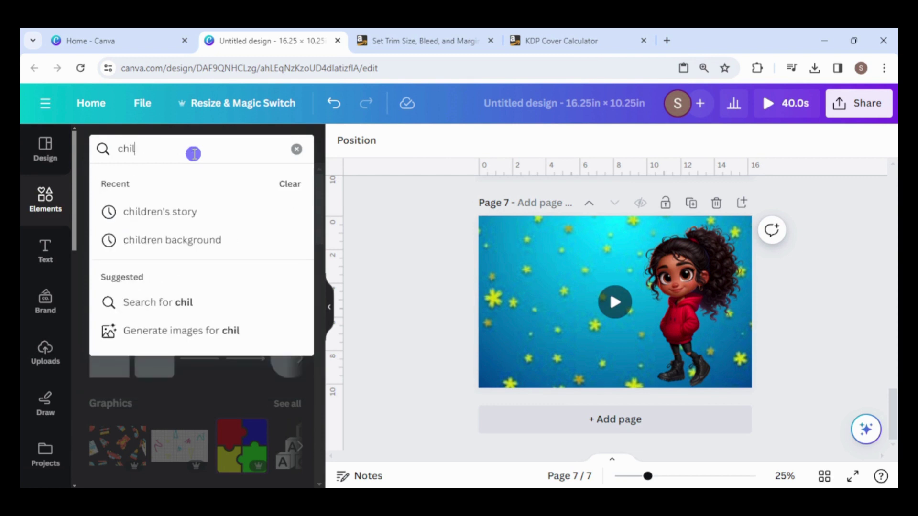
{"action": "type", "text": "dren backg"}
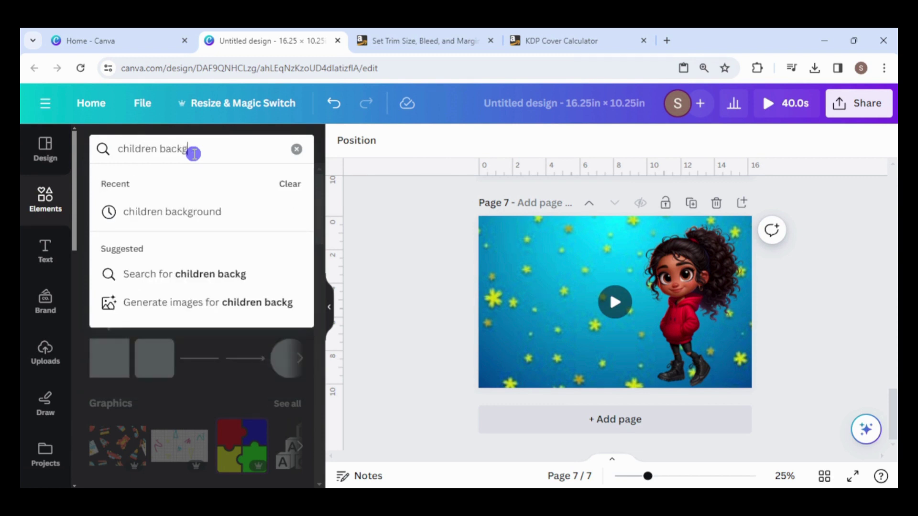
{"action": "type", "text": "round"}
{"action": "key", "text": "Return"}
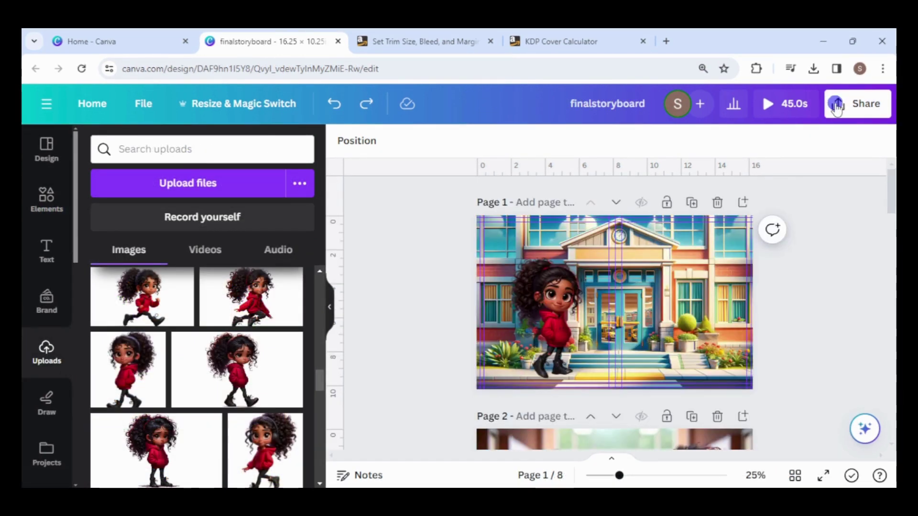
Step: Download all pages of the finalstoryboard design as PNG images at the largest size
{"action": "left_click", "coordinate": [857, 104]}
{"action": "left_click_drag", "start_coordinate": [884, 213], "coordinate": [885, 314]}
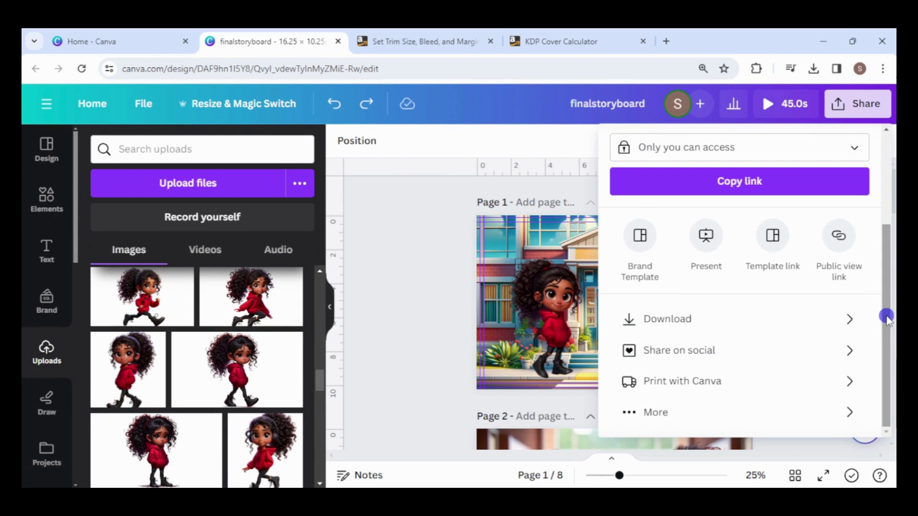
{"action": "left_click", "coordinate": [845, 317]}
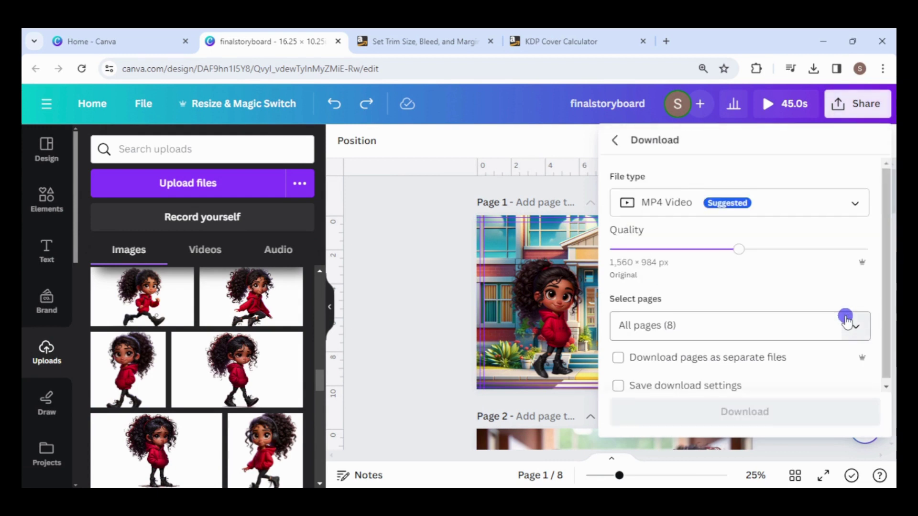
{"action": "left_click", "coordinate": [854, 203]}
{"action": "left_click", "coordinate": [794, 296]}
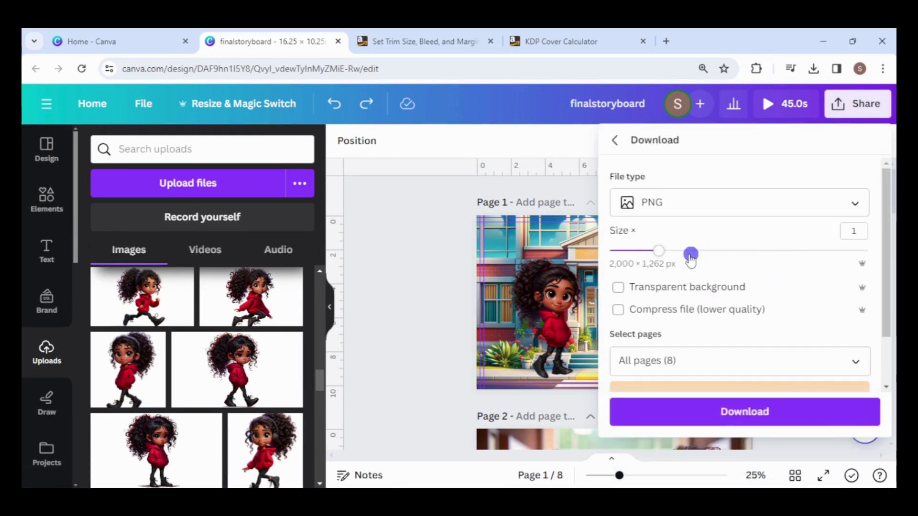
{"action": "left_click_drag", "start_coordinate": [658, 250], "coordinate": [893, 302]}
{"action": "left_click", "coordinate": [752, 416]}
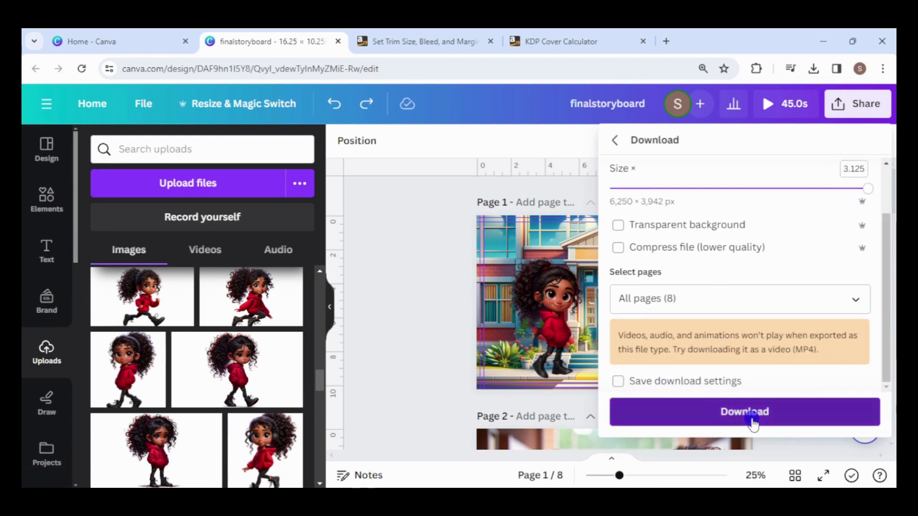
{"action": "left_click", "coordinate": [433, 259]}
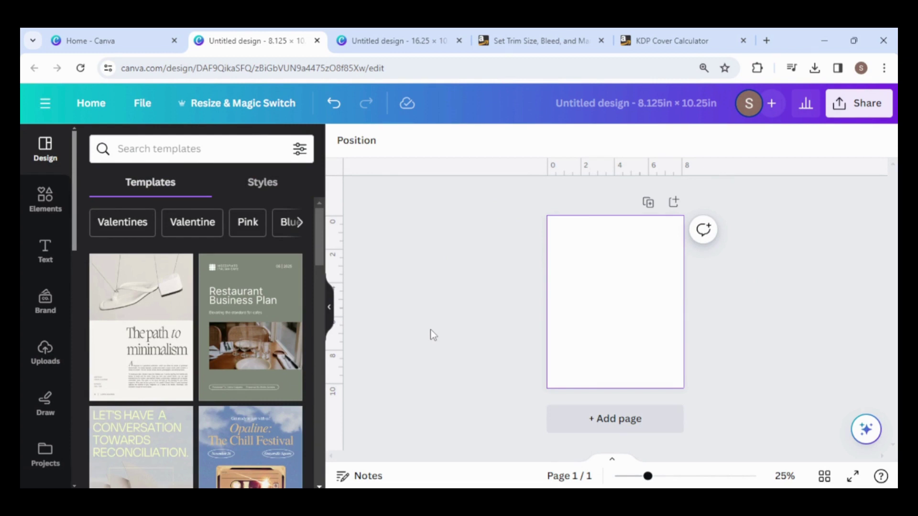
Step: Add the uploaded school-building spread to the blank page and enlarge it from the page's upper-left corner so its left half fills the page
{"action": "left_click", "coordinate": [45, 354]}
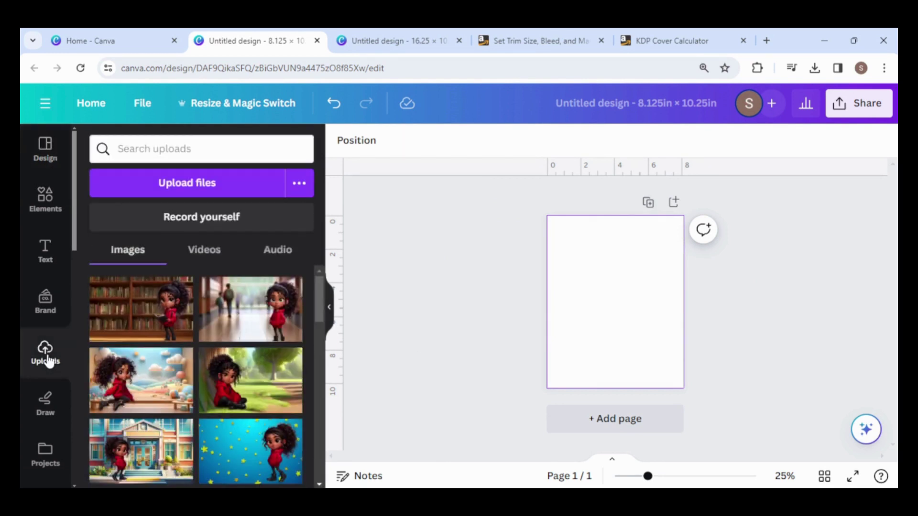
{"action": "scroll", "coordinate": [307, 300], "scroll_direction": "down", "scroll_amount": 1}
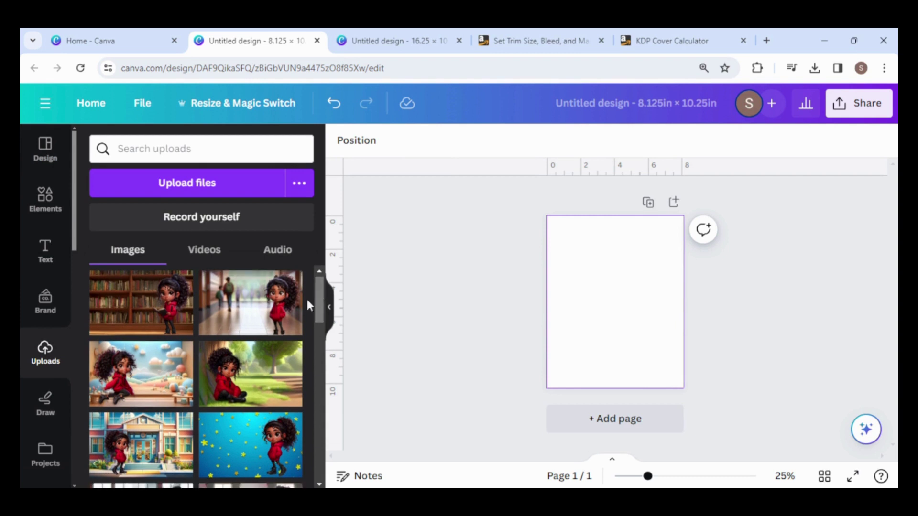
{"action": "left_click", "coordinate": [142, 454]}
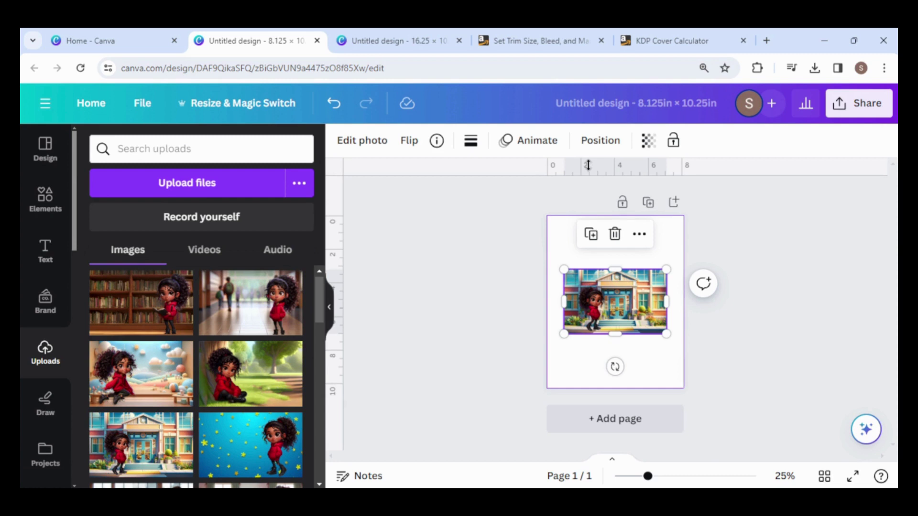
{"action": "left_click_drag", "start_coordinate": [589, 165], "coordinate": [542, 262]}
{"action": "left_click_drag", "start_coordinate": [336, 243], "coordinate": [685, 255]}
{"action": "left_click_drag", "start_coordinate": [621, 165], "coordinate": [632, 389]}
{"action": "left_click_drag", "start_coordinate": [605, 293], "coordinate": [585, 236]}
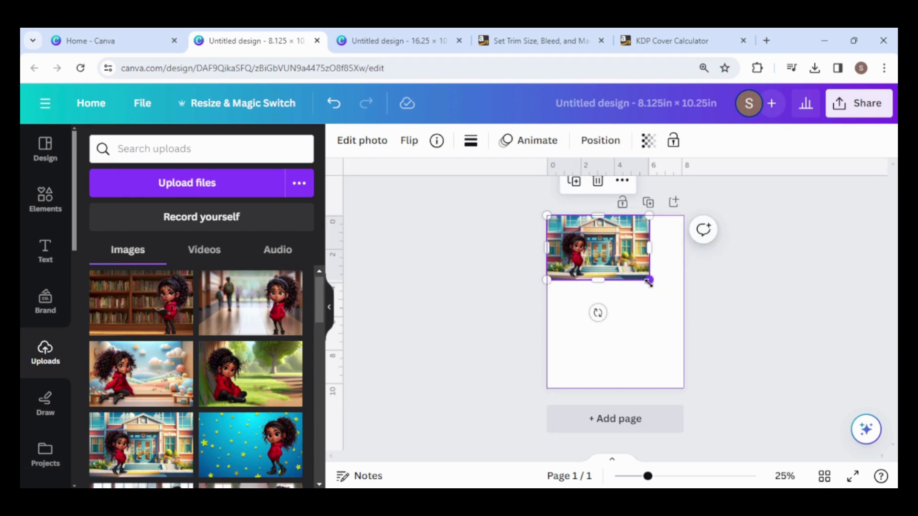
{"action": "left_click_drag", "start_coordinate": [649, 282], "coordinate": [813, 405]}
{"action": "left_click_drag", "start_coordinate": [629, 320], "coordinate": [630, 324]}
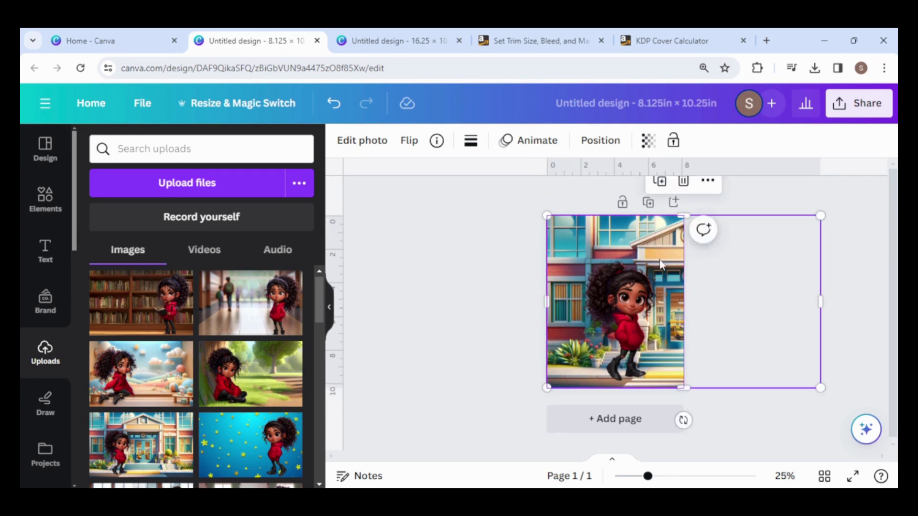
Step: Duplicate the school-building page and shift the copy's image left so the spread's right half fills page 2
{"action": "left_click", "coordinate": [649, 203]}
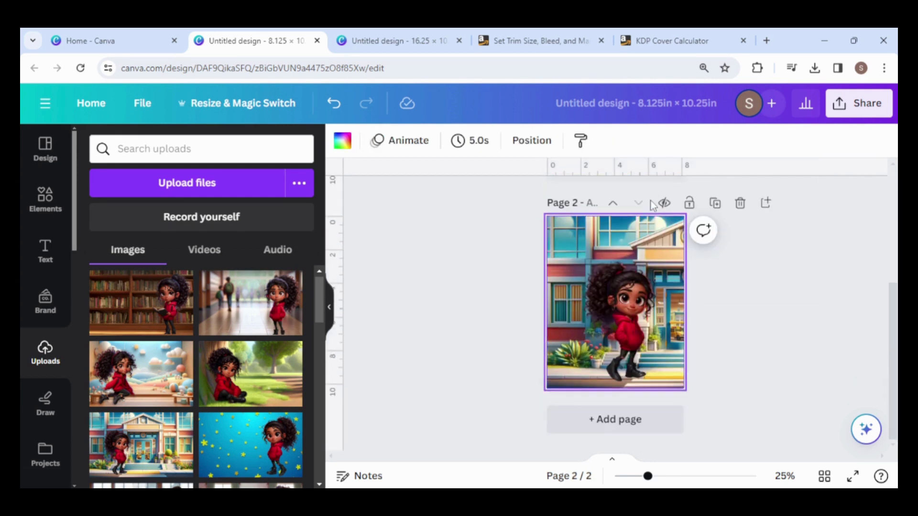
{"action": "left_click", "coordinate": [664, 272]}
{"action": "left_click_drag", "start_coordinate": [663, 272], "coordinate": [525, 269]}
{"action": "left_click_drag", "start_coordinate": [647, 289], "coordinate": [643, 289]}
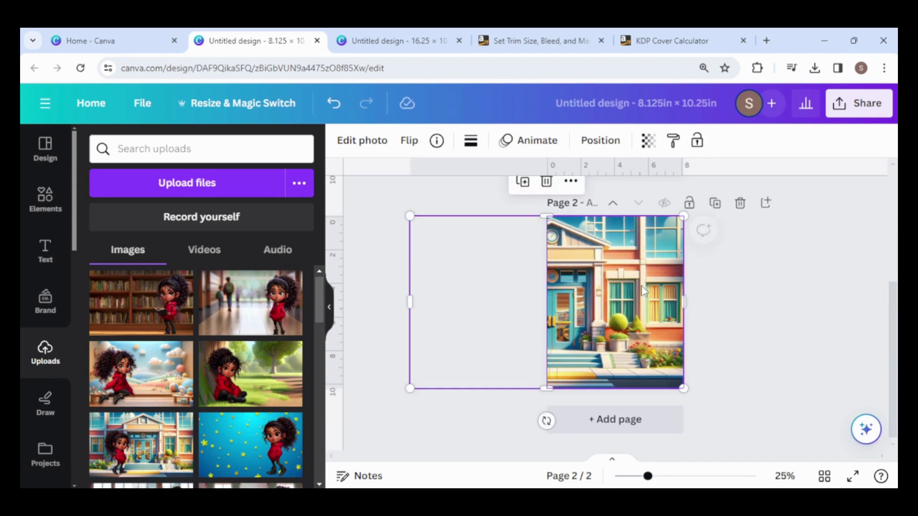
{"action": "left_click", "coordinate": [777, 310]}
Step: Insert a blank page, move it to the front as page 1, and check the page order in the grid overview
{"action": "scroll", "coordinate": [643, 291], "scroll_direction": "up", "scroll_amount": 5}
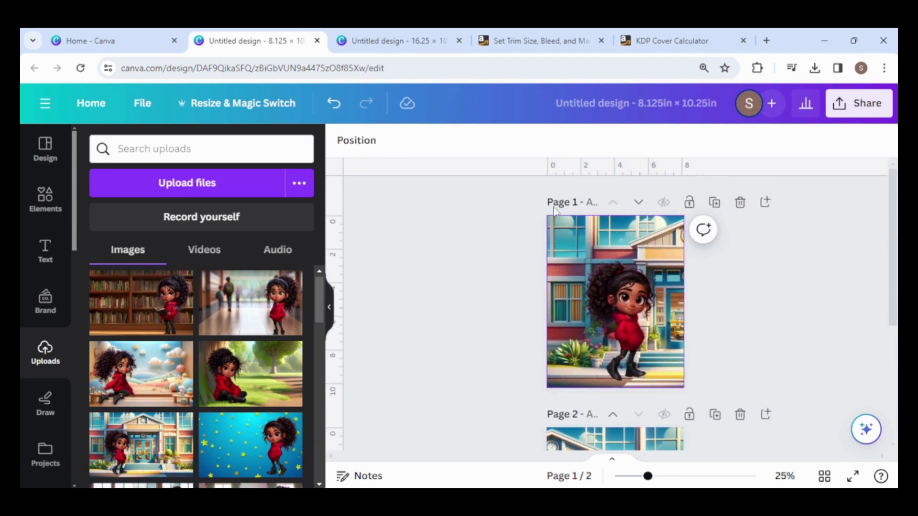
{"action": "left_click", "coordinate": [765, 201]}
{"action": "left_click", "coordinate": [614, 202]}
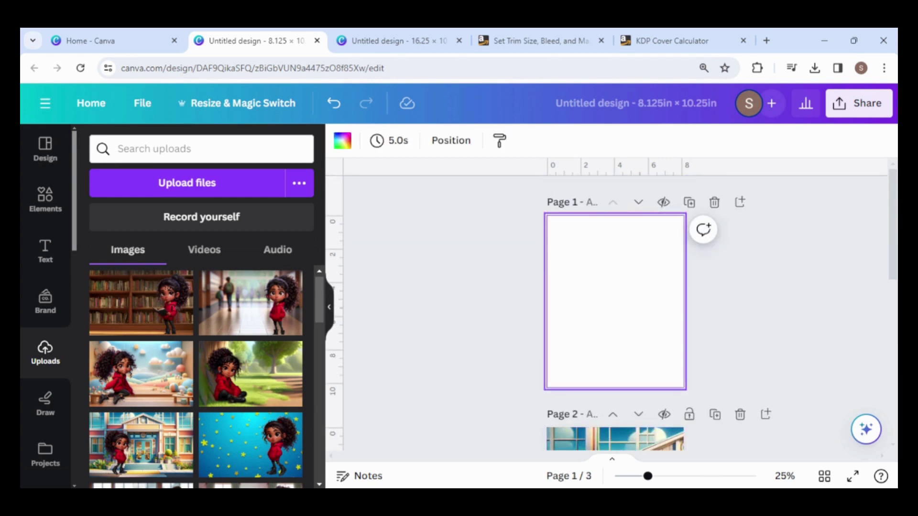
{"action": "scroll", "coordinate": [885, 311], "scroll_direction": "down", "scroll_amount": 5}
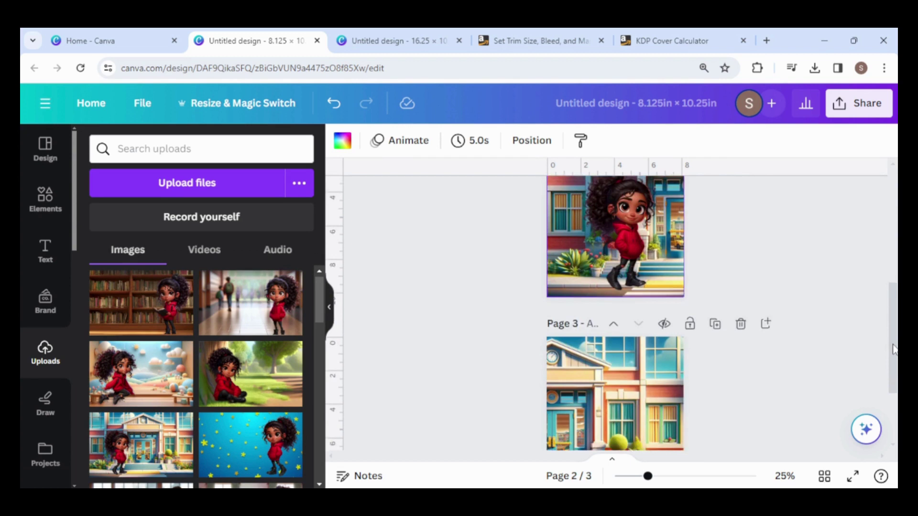
{"action": "scroll", "coordinate": [894, 349], "scroll_direction": "down", "scroll_amount": 1}
{"action": "left_click", "coordinate": [823, 477]}
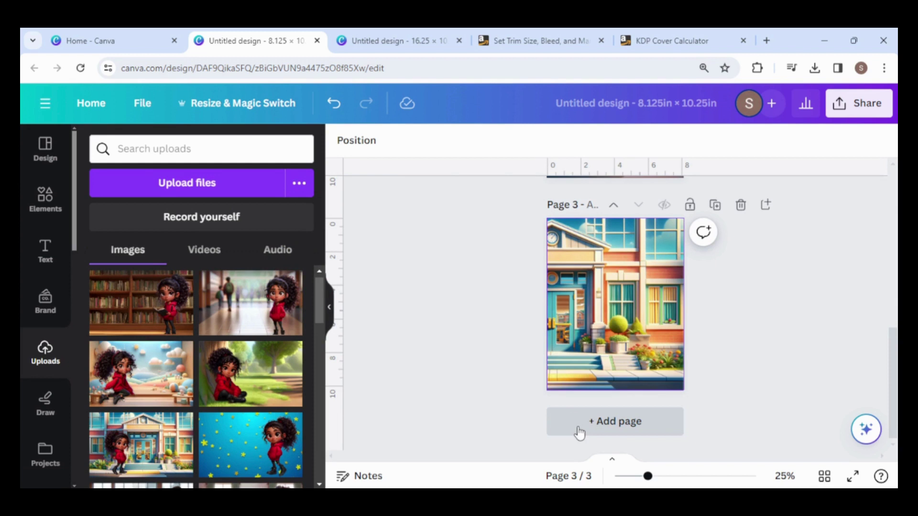
Step: Add a fourth page with the uploaded school-hallway spread, aligned to the upper-left corner and enlarged so its left half fills the page
{"action": "left_click", "coordinate": [579, 432]}
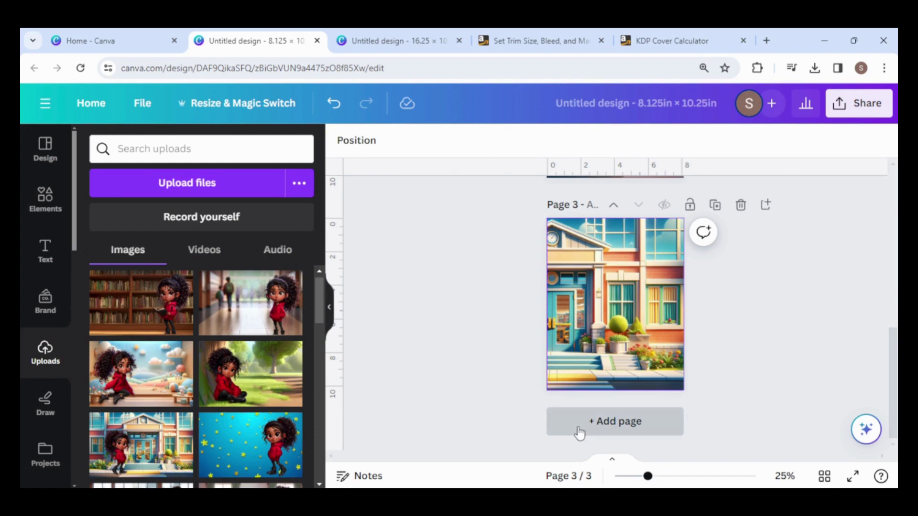
{"action": "left_click", "coordinate": [252, 314]}
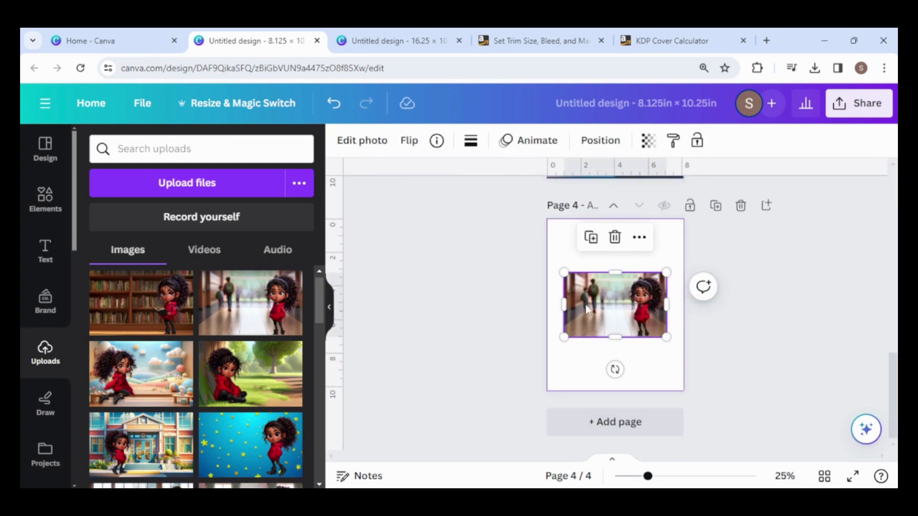
{"action": "left_click_drag", "start_coordinate": [588, 309], "coordinate": [564, 253]}
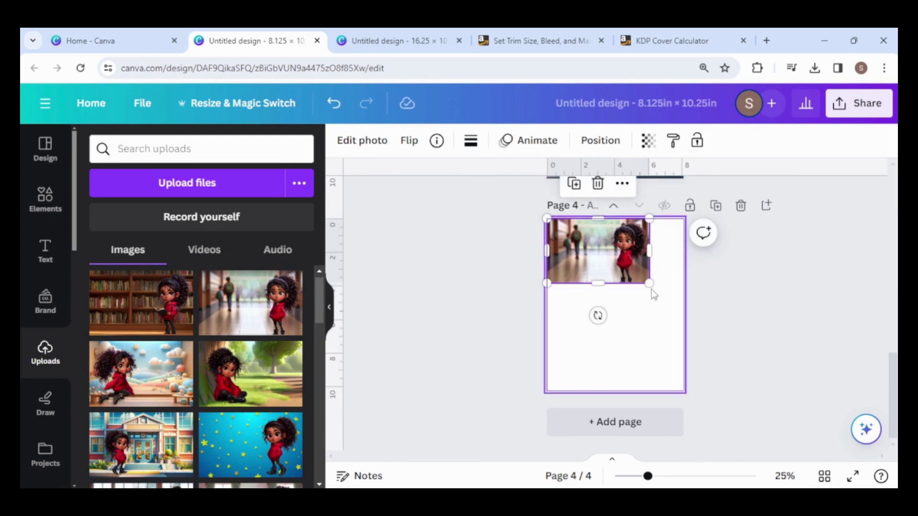
{"action": "left_click_drag", "start_coordinate": [649, 283], "coordinate": [846, 405]}
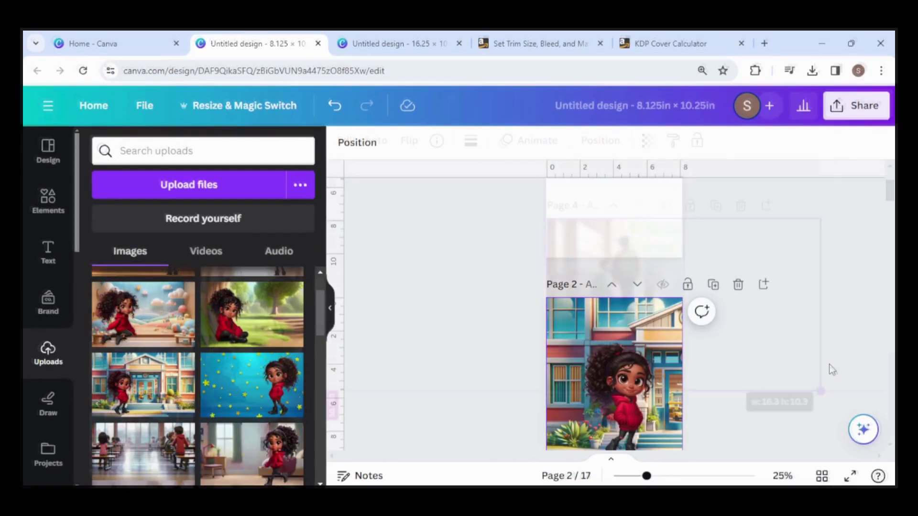
Step: Review all the split single pages of the book in the grid overview
{"action": "left_click", "coordinate": [822, 478]}
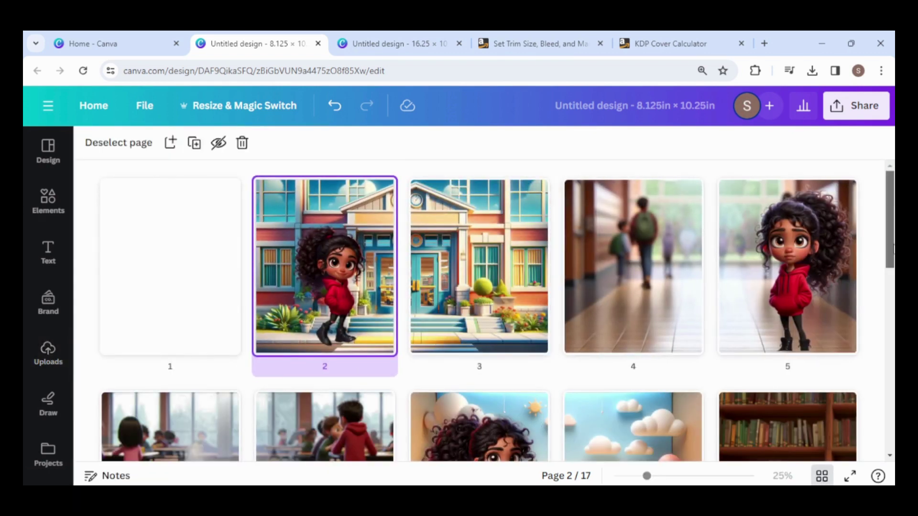
{"action": "scroll", "coordinate": [832, 279], "scroll_direction": "down", "scroll_amount": 4}
{"action": "scroll", "coordinate": [892, 371], "scroll_direction": "down", "scroll_amount": 4}
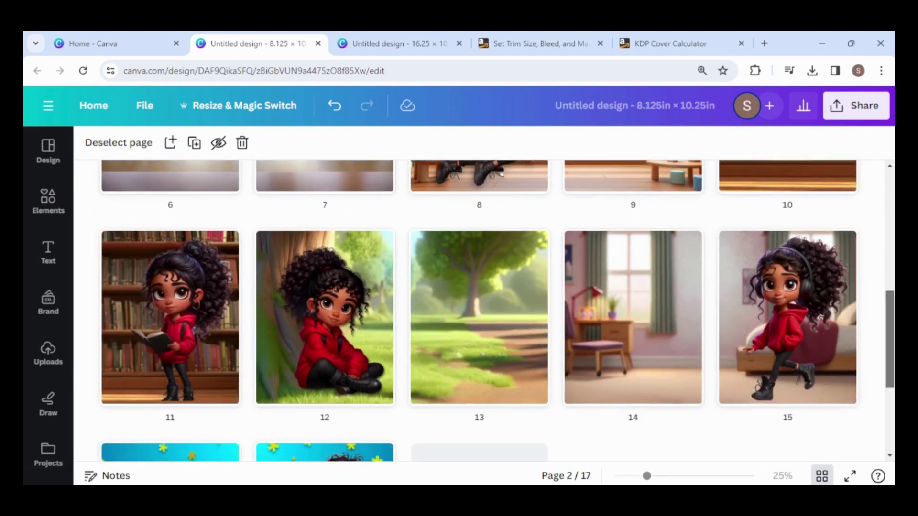
{"action": "scroll", "coordinate": [478, 311], "scroll_direction": "down", "scroll_amount": 4}
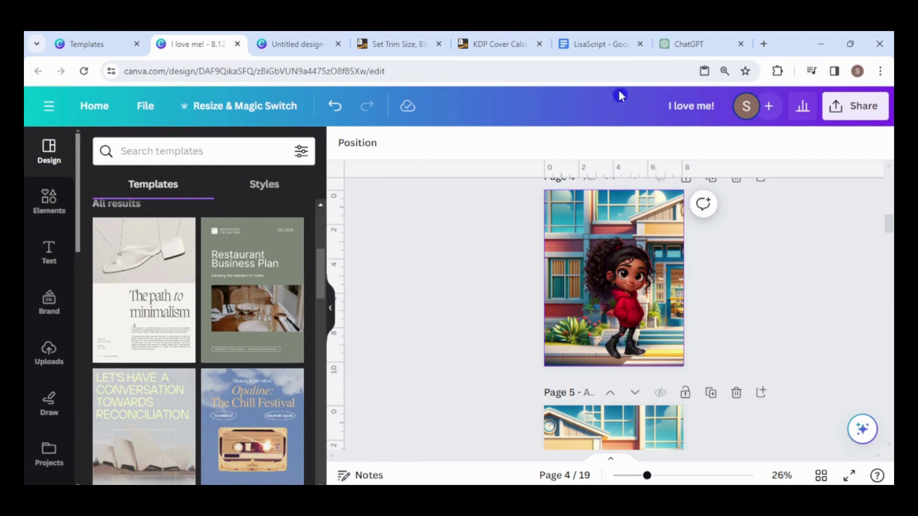
Step: In the LisaScript Google Doc, copy the opening line "Lisa is usually a happy girl who loves school,"
{"action": "left_click", "coordinate": [601, 42]}
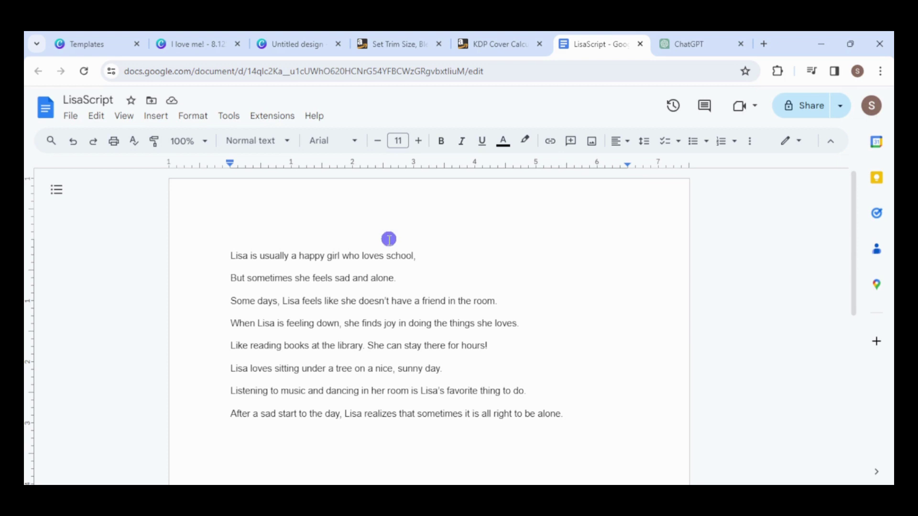
{"action": "left_click_drag", "start_coordinate": [359, 244], "coordinate": [419, 251]}
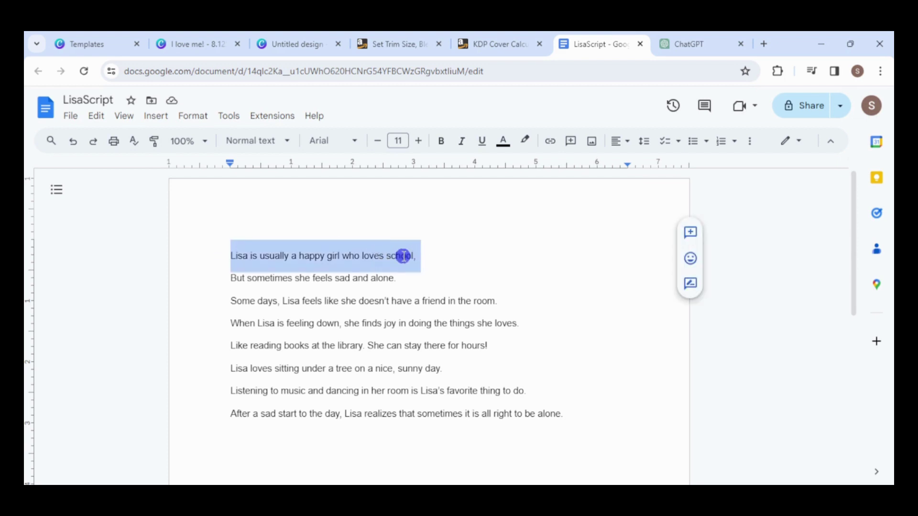
{"action": "right_click", "coordinate": [403, 257]}
{"action": "left_click", "coordinate": [442, 184]}
Step: Switch back to the Canva book and paste the copied line onto page 5's school-building image
{"action": "left_click", "coordinate": [203, 47]}
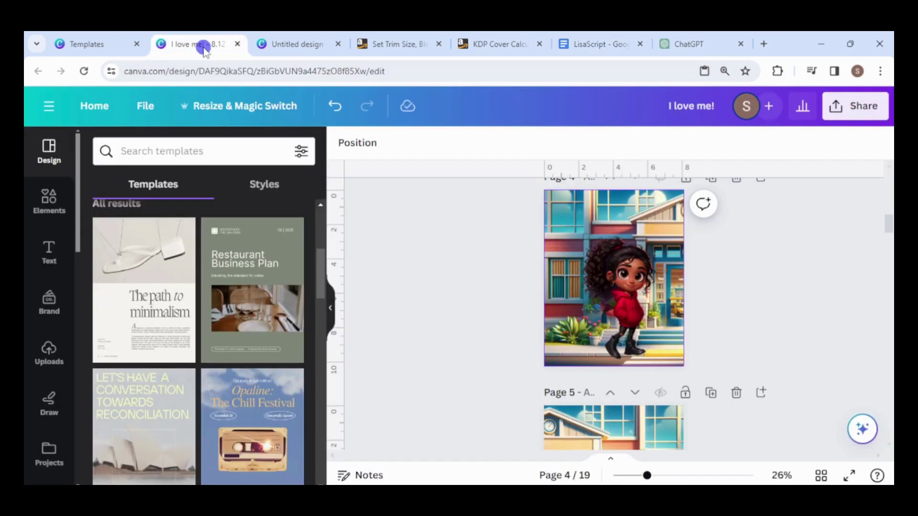
{"action": "left_click", "coordinate": [746, 269]}
{"action": "left_click", "coordinate": [890, 235]}
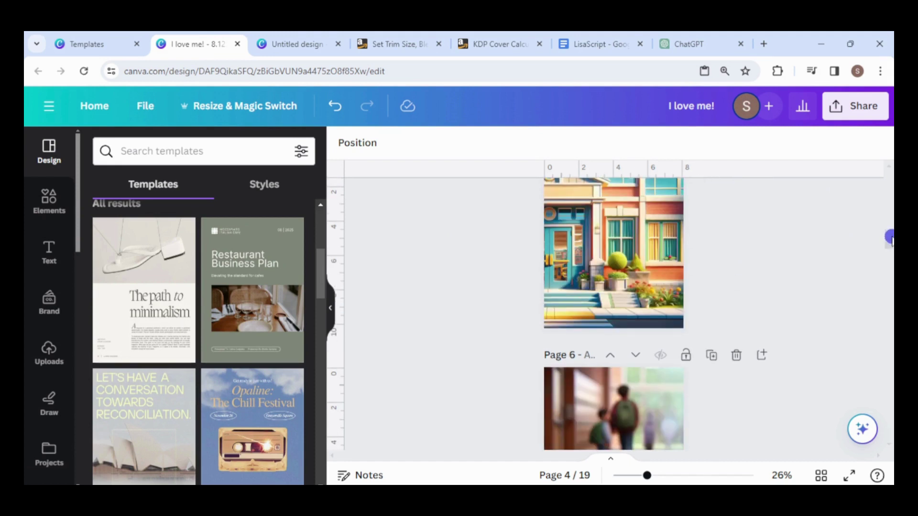
{"action": "left_click", "coordinate": [625, 253]}
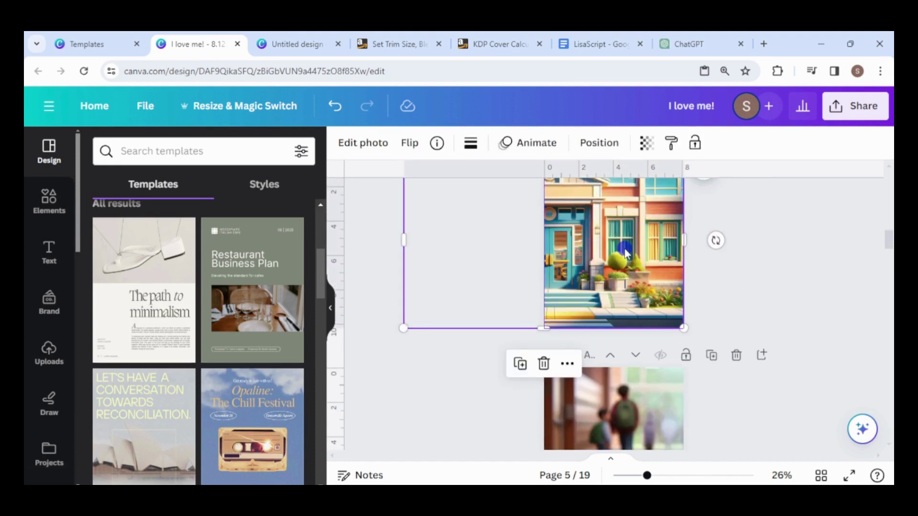
{"action": "scroll", "coordinate": [890, 165], "scroll_direction": "up", "scroll_amount": 1}
{"action": "right_click", "coordinate": [604, 286]}
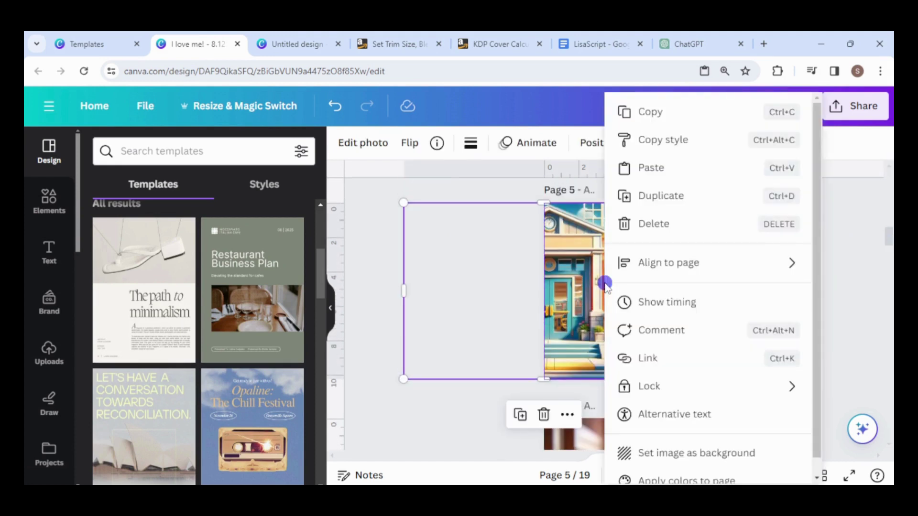
{"action": "left_click", "coordinate": [659, 165]}
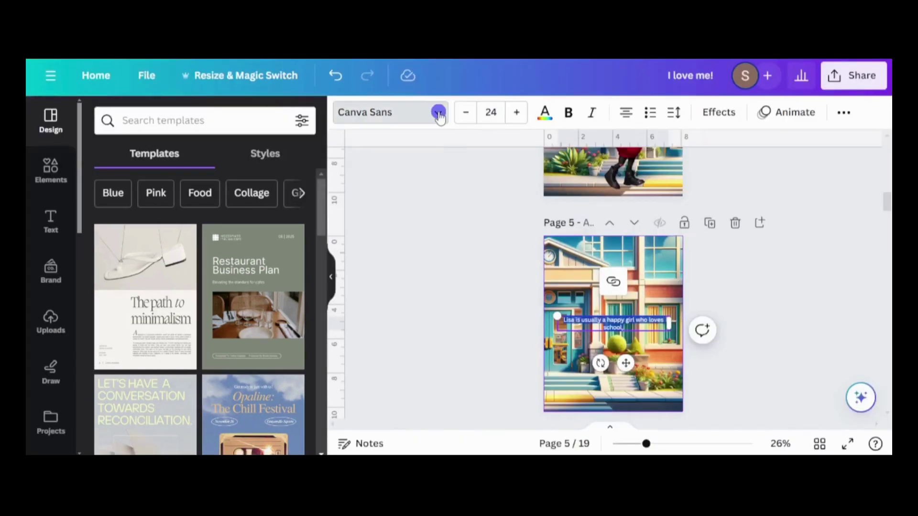
Step: Set the page 5 story line in the Alice font, left-align it, and check its spacing settings
{"action": "left_click", "coordinate": [438, 114]}
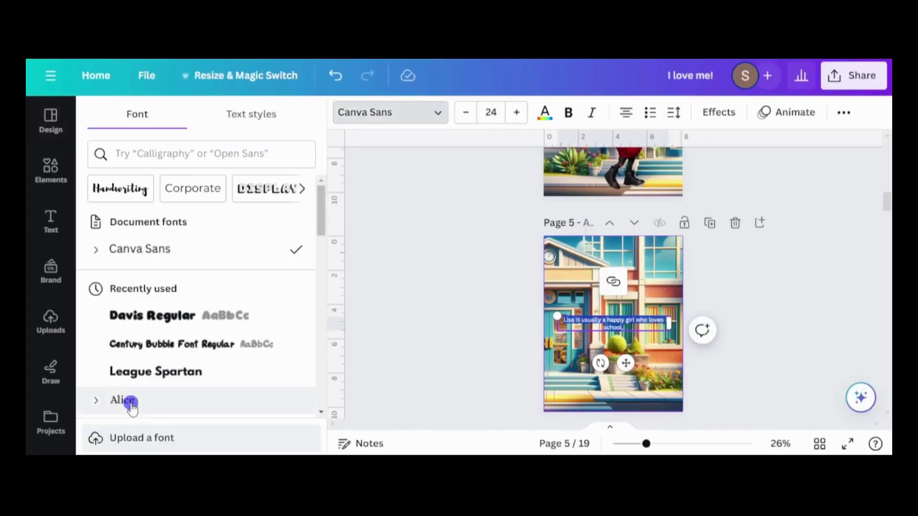
{"action": "left_click", "coordinate": [126, 400]}
{"action": "left_click", "coordinate": [625, 112]}
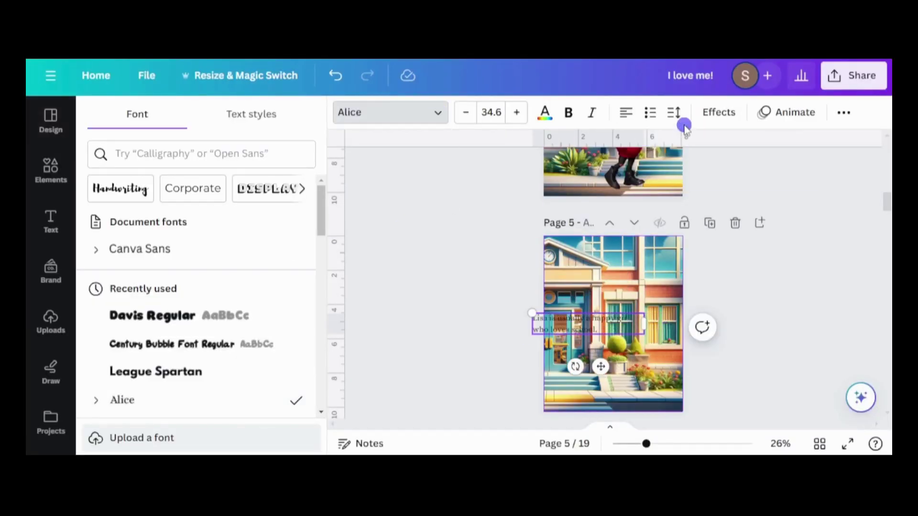
{"action": "left_click", "coordinate": [674, 112]}
{"action": "left_click", "coordinate": [777, 356]}
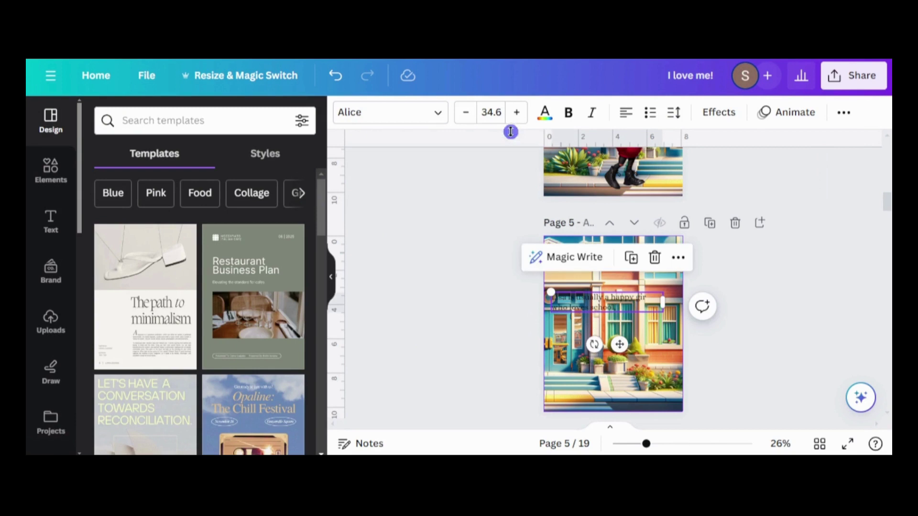
Step: Format the page 5 story line at size 40 in bold white
{"action": "left_click", "coordinate": [491, 113]}
{"action": "type", "text": "40"}
{"action": "key", "text": "Return"}
{"action": "left_click", "coordinate": [544, 112]}
{"action": "left_click", "coordinate": [174, 193]}
{"action": "left_click", "coordinate": [569, 113]}
Step: Try outline and black background effects on the page 5 story line
{"action": "left_click", "coordinate": [719, 113]}
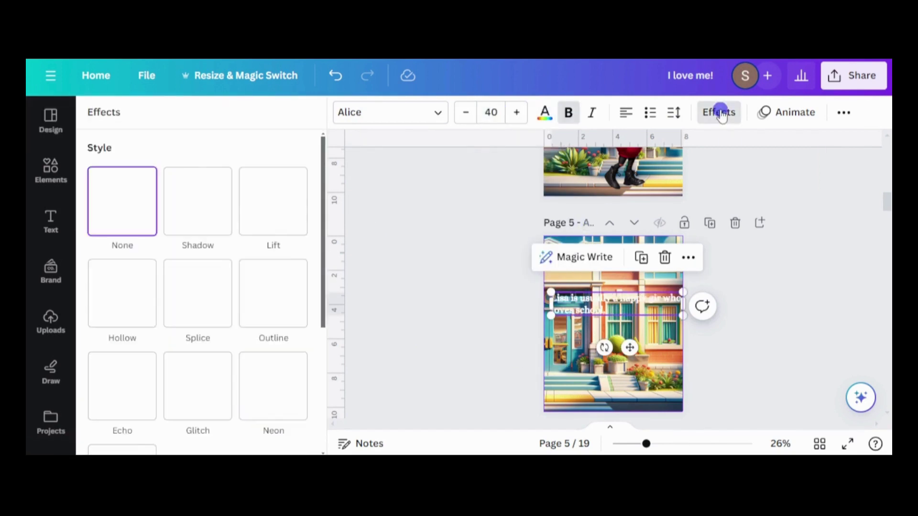
{"action": "left_click", "coordinate": [190, 209]}
{"action": "scroll", "coordinate": [158, 287], "scroll_direction": "down", "scroll_amount": 3}
{"action": "left_click", "coordinate": [125, 260]}
{"action": "left_click", "coordinate": [272, 239]}
{"action": "left_click", "coordinate": [298, 297]}
{"action": "scroll", "coordinate": [287, 275], "scroll_direction": "down", "scroll_amount": 3}
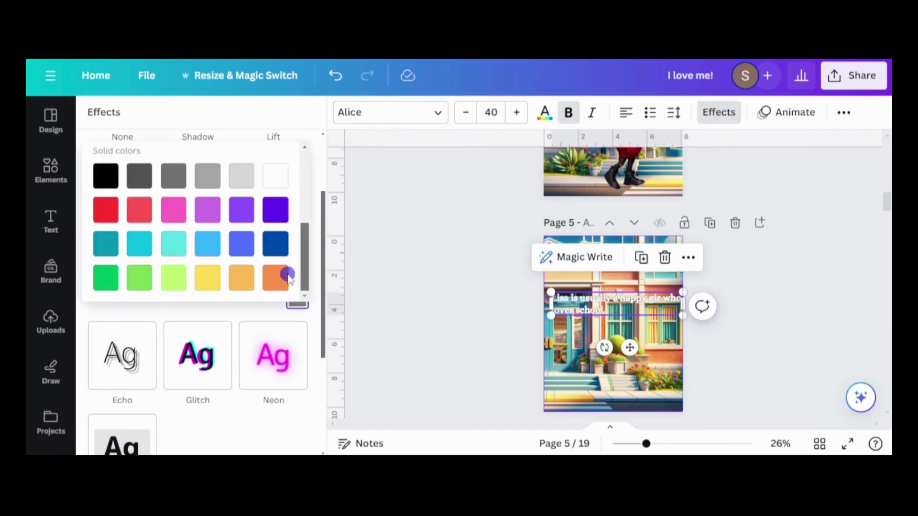
{"action": "left_click", "coordinate": [107, 178]}
{"action": "scroll", "coordinate": [323, 307], "scroll_direction": "down", "scroll_amount": 3}
{"action": "left_click", "coordinate": [129, 298]}
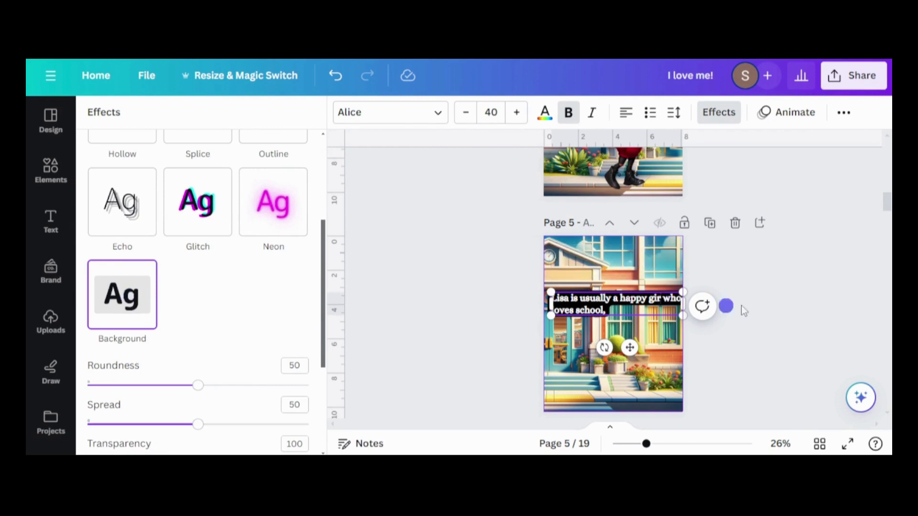
{"action": "left_click", "coordinate": [780, 289]}
Step: Apply an Outline effect with thickness 50 and black colour to the page 5 story line
{"action": "left_click", "coordinate": [724, 110]}
{"action": "scroll", "coordinate": [325, 312], "scroll_direction": "down", "scroll_amount": 3}
{"action": "left_click", "coordinate": [273, 175]}
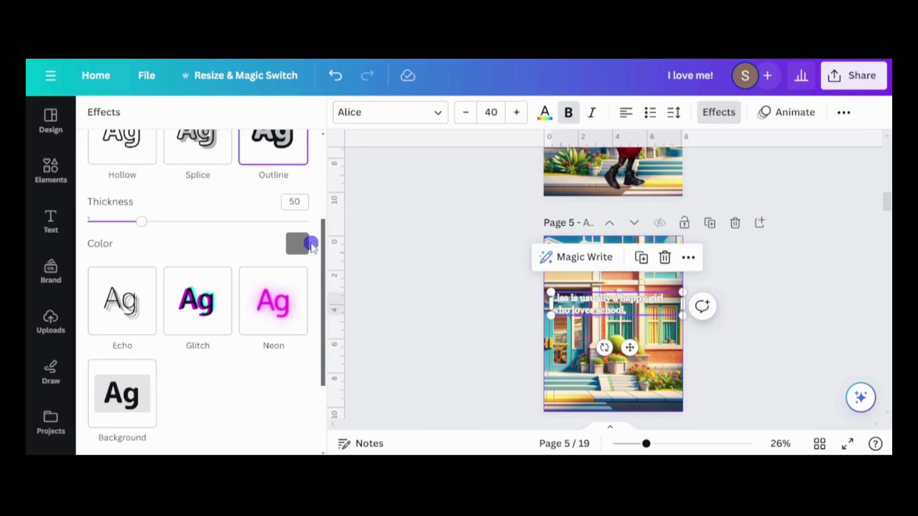
{"action": "left_click", "coordinate": [300, 244]}
{"action": "scroll", "coordinate": [297, 371], "scroll_direction": "down", "scroll_amount": 3}
{"action": "left_click", "coordinate": [106, 295]}
{"action": "left_click", "coordinate": [766, 304]}
Step: Duplicate the styled story text on page 5 and move the copy onto page 6's school-hallway image
{"action": "left_click", "coordinate": [607, 304]}
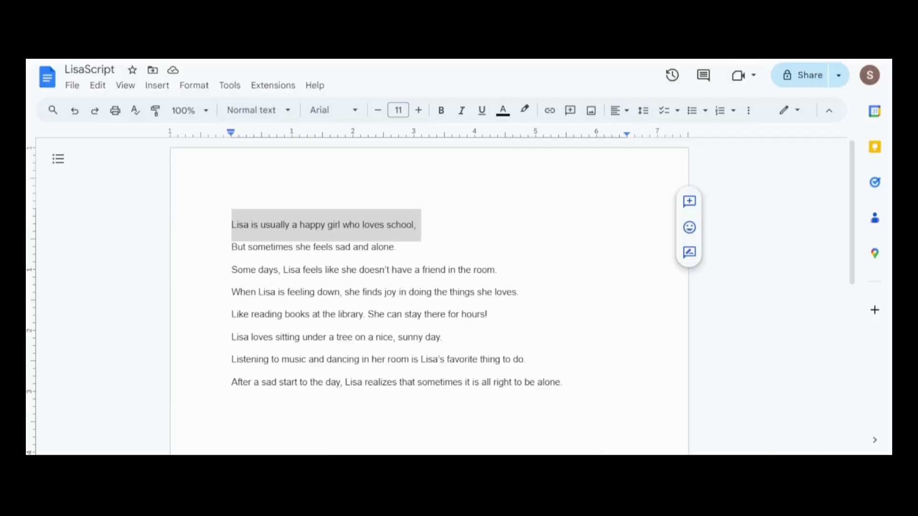
{"action": "left_click_drag", "start_coordinate": [232, 247], "coordinate": [396, 246]}
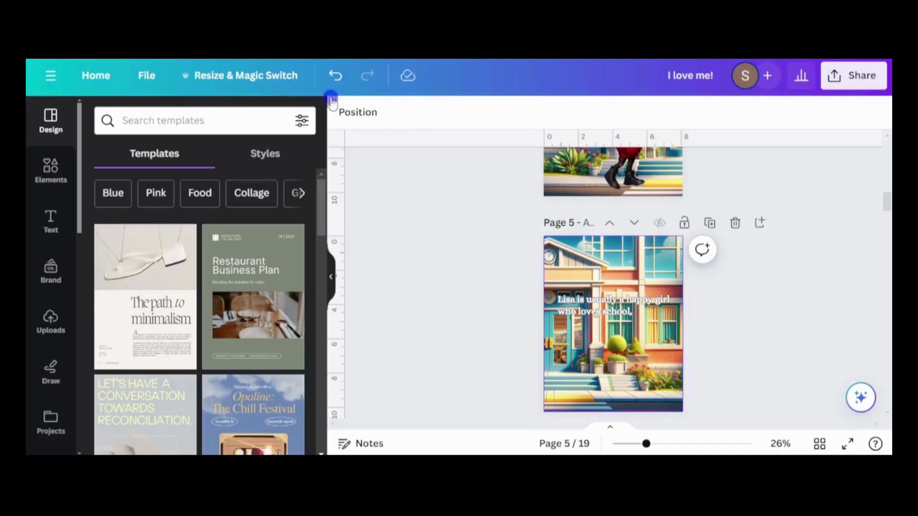
{"action": "left_click", "coordinate": [607, 306]}
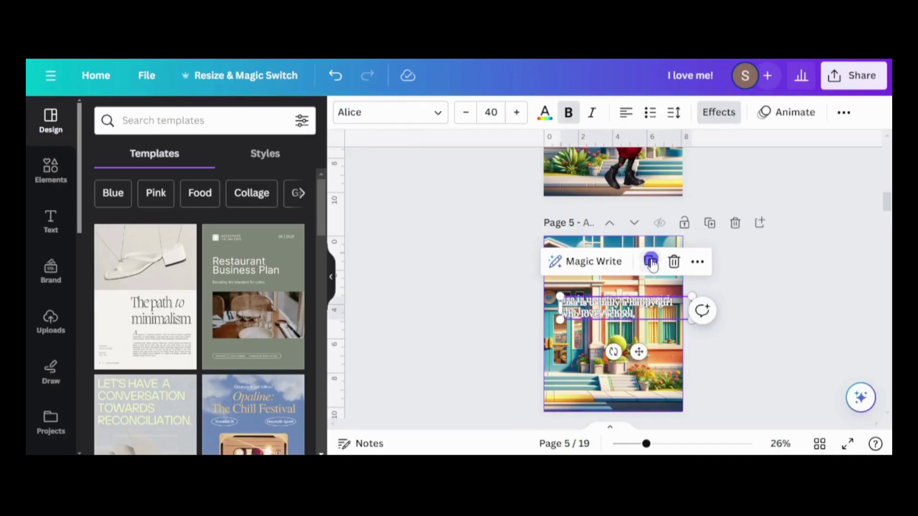
{"action": "scroll", "coordinate": [612, 239], "scroll_direction": "down", "scroll_amount": 2}
{"action": "left_click", "coordinate": [621, 301]}
{"action": "left_click_drag", "start_coordinate": [625, 317], "coordinate": [625, 414]}
{"action": "scroll", "coordinate": [626, 287], "scroll_direction": "down", "scroll_amount": 5}
{"action": "scroll", "coordinate": [626, 287], "scroll_direction": "up", "scroll_amount": 3}
Step: Replace the copied text on page 6 with "But sometimes she feels sad and alone."
{"action": "left_click_drag", "start_coordinate": [647, 287], "coordinate": [683, 311]}
{"action": "triple_click", "coordinate": [627, 313]}
{"action": "right_click", "coordinate": [629, 320]}
{"action": "left_click", "coordinate": [354, 123]}
{"action": "left_click", "coordinate": [634, 306]}
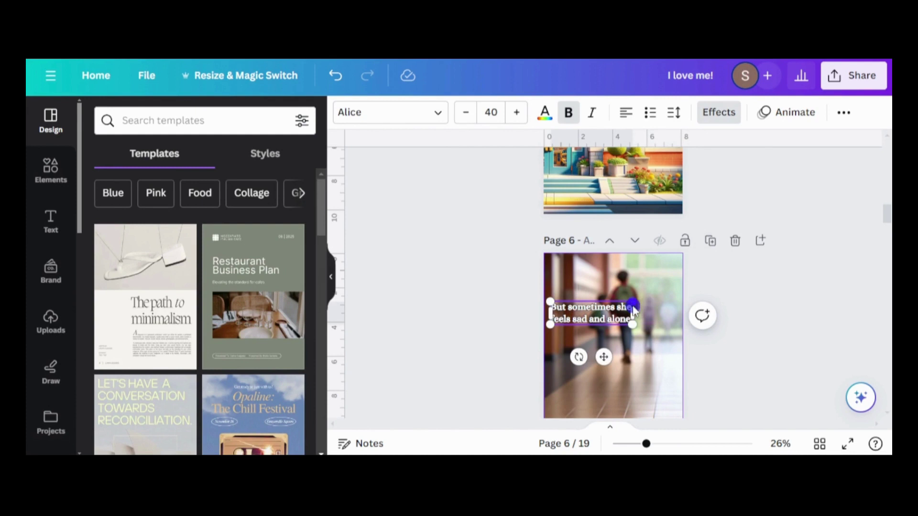
Step: Enlarge the page 6 text to size 54.5 and adjust its line breaks so it reads over three lines
{"action": "left_click_drag", "start_coordinate": [633, 324], "coordinate": [663, 334]}
{"action": "left_click", "coordinate": [641, 311]}
{"action": "key", "text": "Return"}
{"action": "left_click", "coordinate": [554, 341]}
{"action": "key", "text": "BackSpace"}
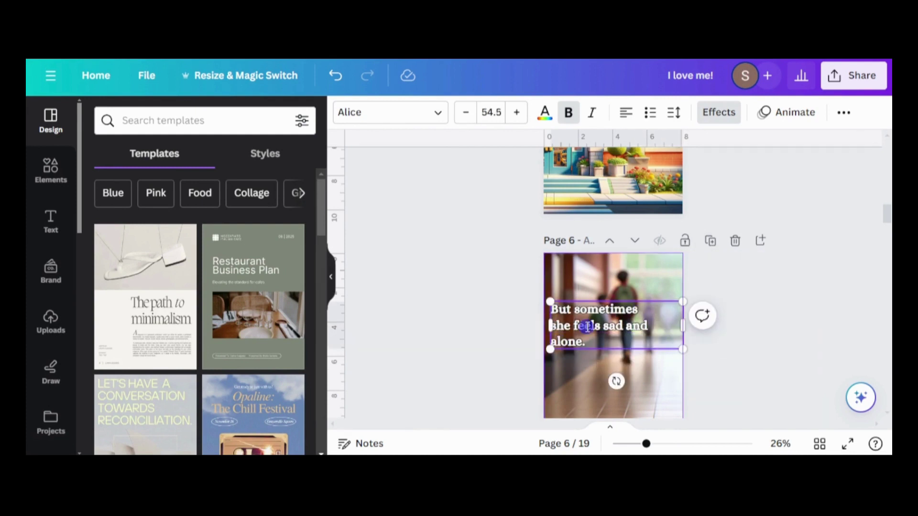
{"action": "left_click_drag", "start_coordinate": [588, 327], "coordinate": [595, 325]}
Step: Set the story text on pages 5 and 6 to size 55 and nudge it into place
{"action": "left_click_drag", "start_coordinate": [888, 216], "coordinate": [888, 204]}
{"action": "left_click", "coordinate": [603, 342]}
{"action": "left_click", "coordinate": [491, 113]}
{"action": "type", "text": "55"}
{"action": "key", "text": "Return"}
{"action": "left_click", "coordinate": [613, 287]}
{"action": "left_click", "coordinate": [492, 112]}
{"action": "type", "text": "55"}
{"action": "left_click", "coordinate": [752, 320]}
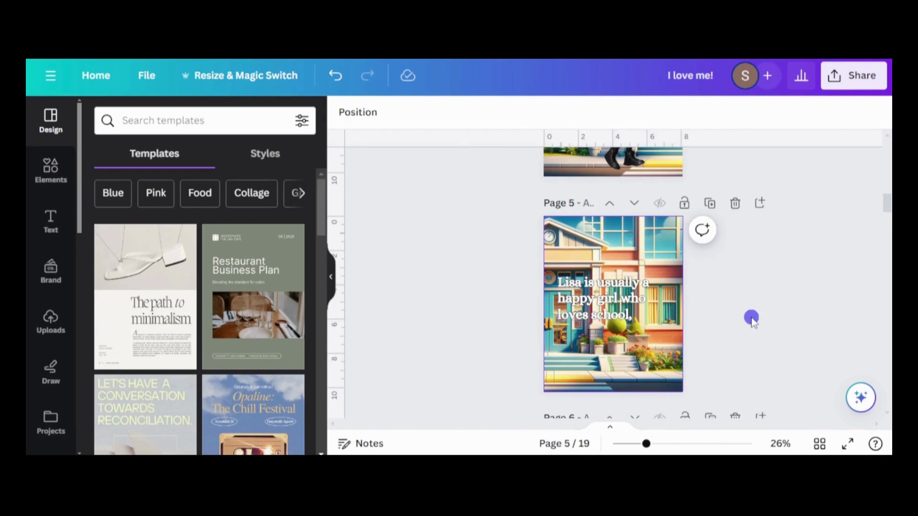
{"action": "left_click_drag", "start_coordinate": [609, 291], "coordinate": [612, 290]}
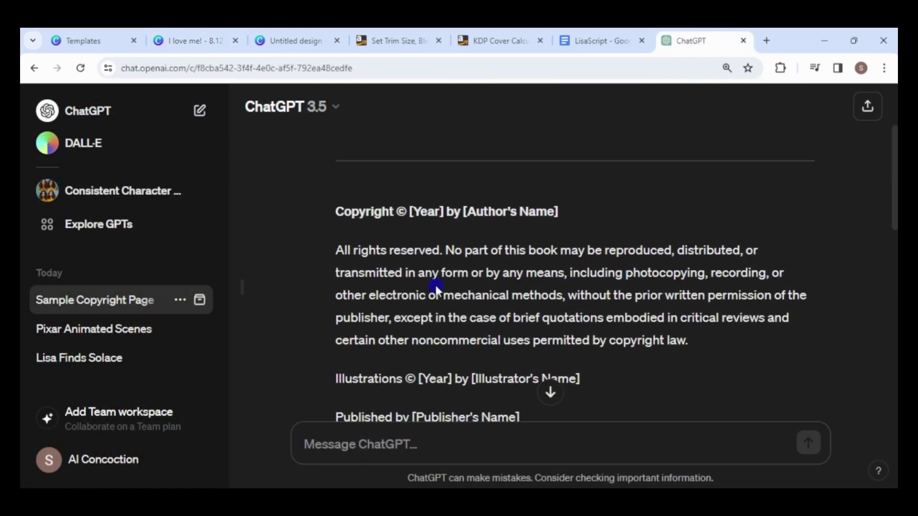
Step: Copy the sample copyright page text from ChatGPT and paste it onto blank page 1 of the Canva book
{"action": "left_click_drag", "start_coordinate": [331, 206], "coordinate": [393, 292]}
{"action": "right_click", "coordinate": [380, 230]}
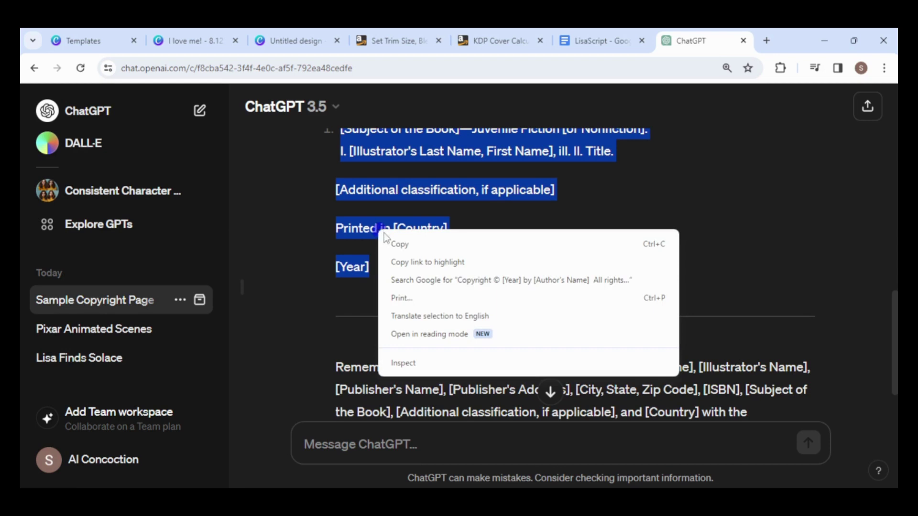
{"action": "left_click", "coordinate": [402, 243]}
{"action": "left_click", "coordinate": [201, 42]}
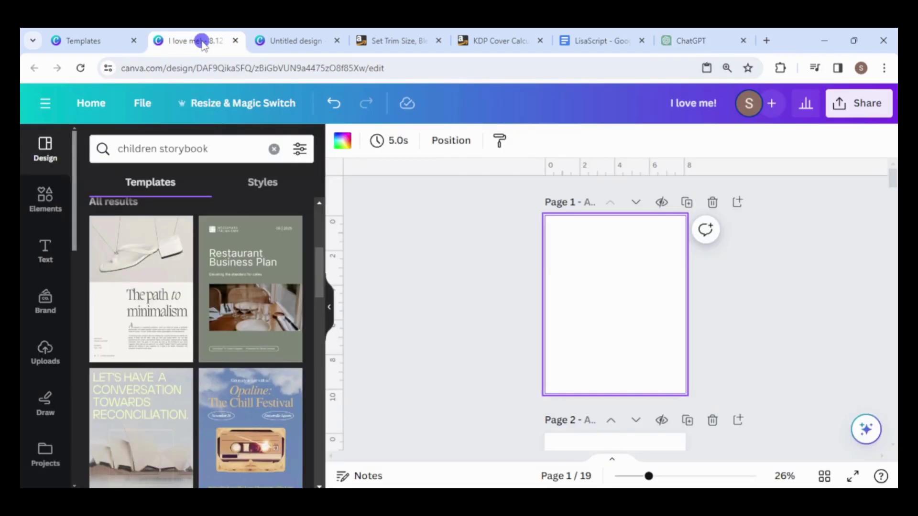
{"action": "right_click", "coordinate": [587, 304]}
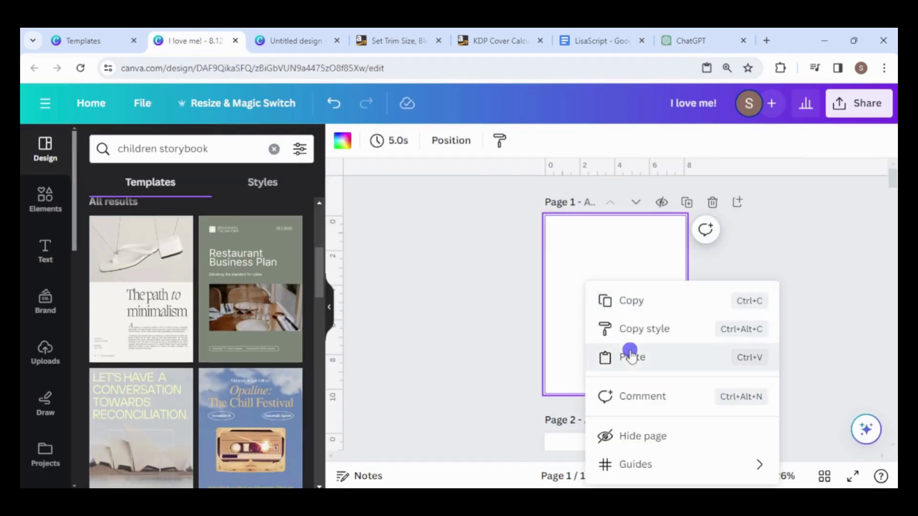
{"action": "left_click", "coordinate": [628, 360]}
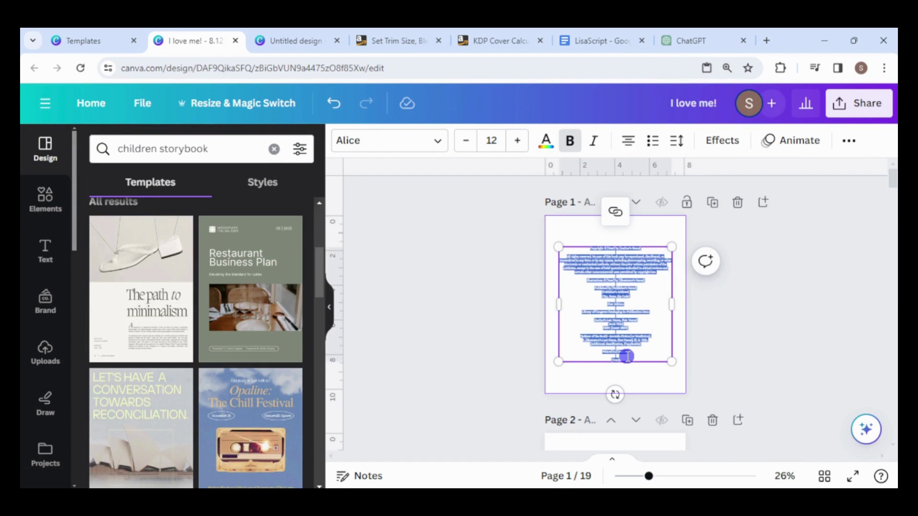
Step: Left-align the copyright text on page 1 and set its font to Garamond
{"action": "left_click", "coordinate": [630, 144]}
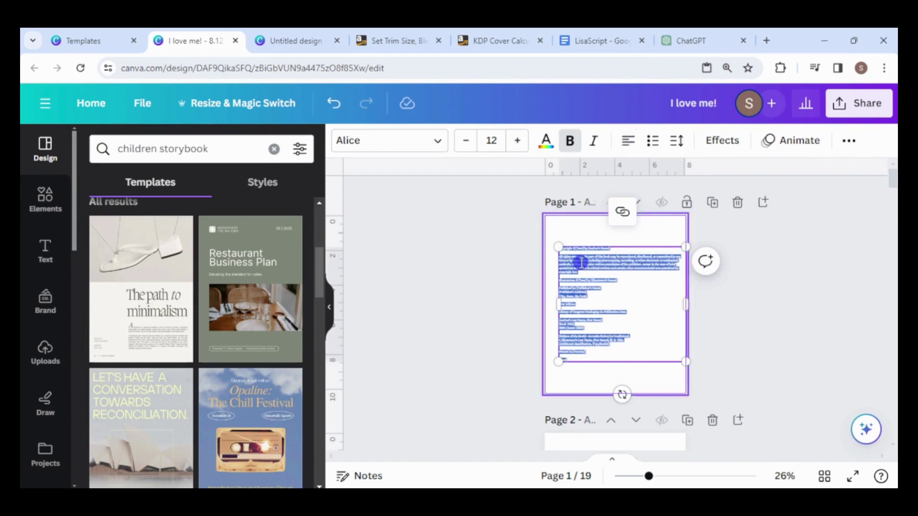
{"action": "left_click", "coordinate": [797, 319]}
{"action": "left_click", "coordinate": [582, 330]}
{"action": "scroll", "coordinate": [582, 329], "scroll_direction": "up", "scroll_amount": 3, "text": "ctrl"}
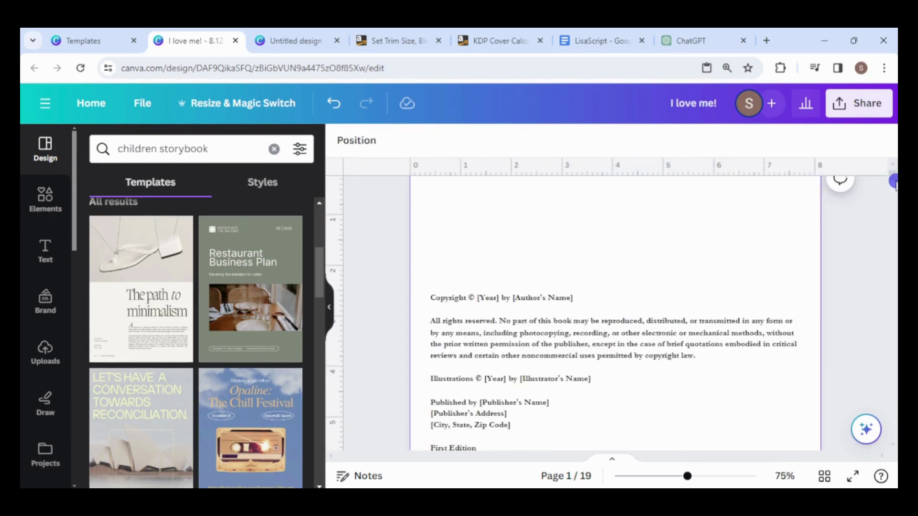
Step: Replace the [Year] placeholder in the copyright line with 2024
{"action": "left_click", "coordinate": [502, 303]}
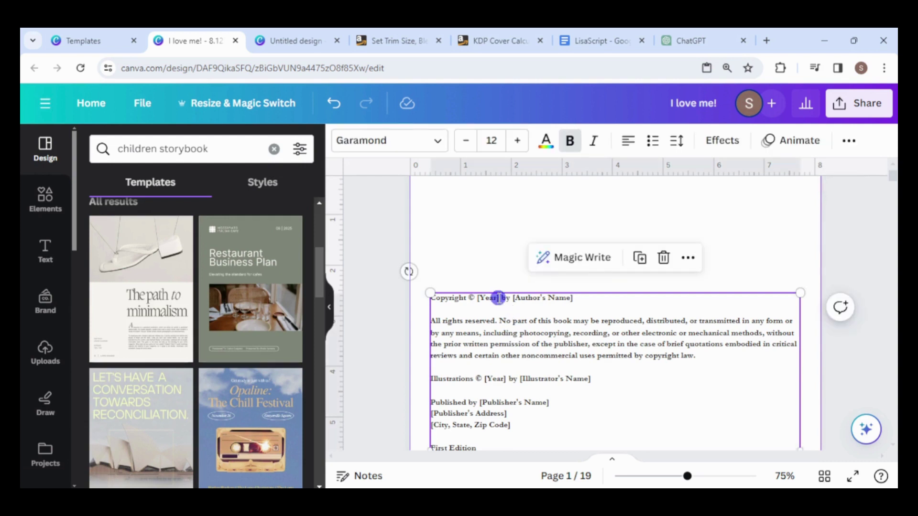
{"action": "double_click", "coordinate": [498, 298]}
{"action": "left_click", "coordinate": [499, 297]}
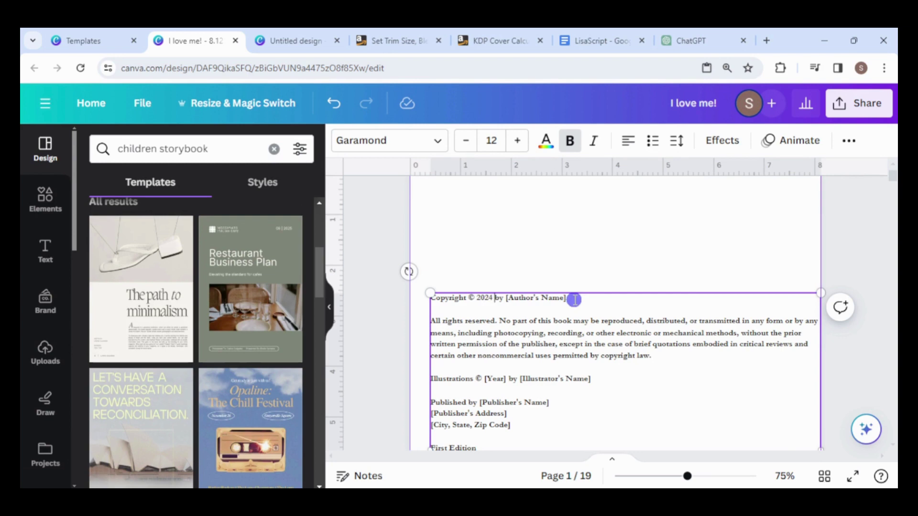
Step: Search templates for "this belongs to" and apply the penguin polkadot notebook's cover page to blank page 2
{"action": "scroll", "coordinate": [588, 325], "scroll_direction": "down", "scroll_amount": 4, "text": "ctrl"}
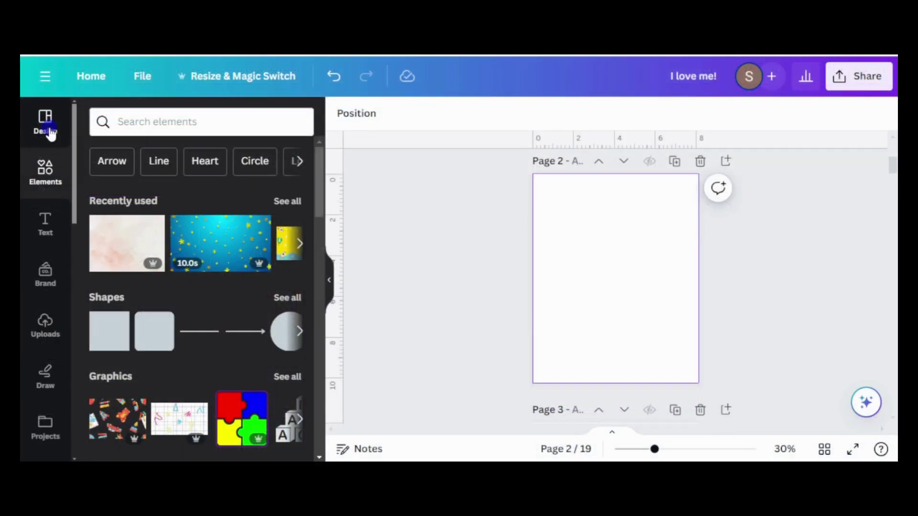
{"action": "left_click", "coordinate": [50, 158]}
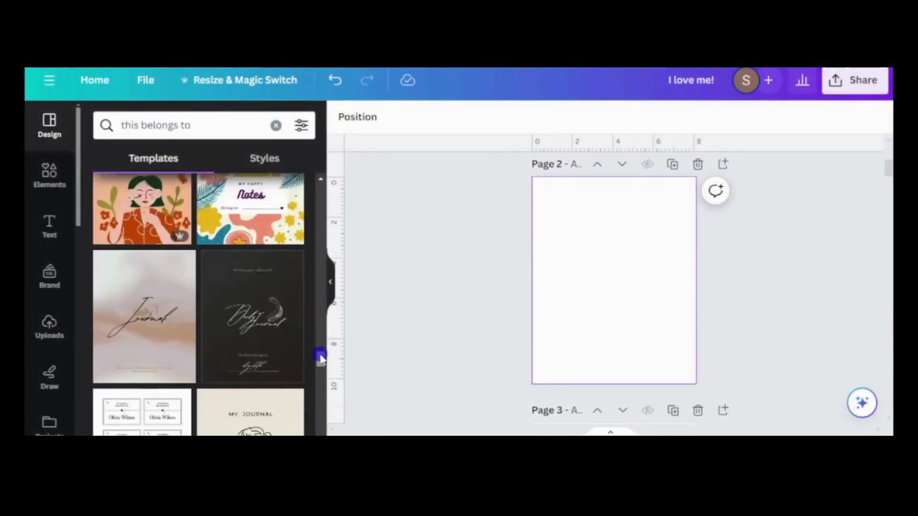
{"action": "scroll", "coordinate": [297, 330], "scroll_direction": "down", "scroll_amount": 5}
{"action": "left_click", "coordinate": [272, 296]}
{"action": "left_click", "coordinate": [139, 382]}
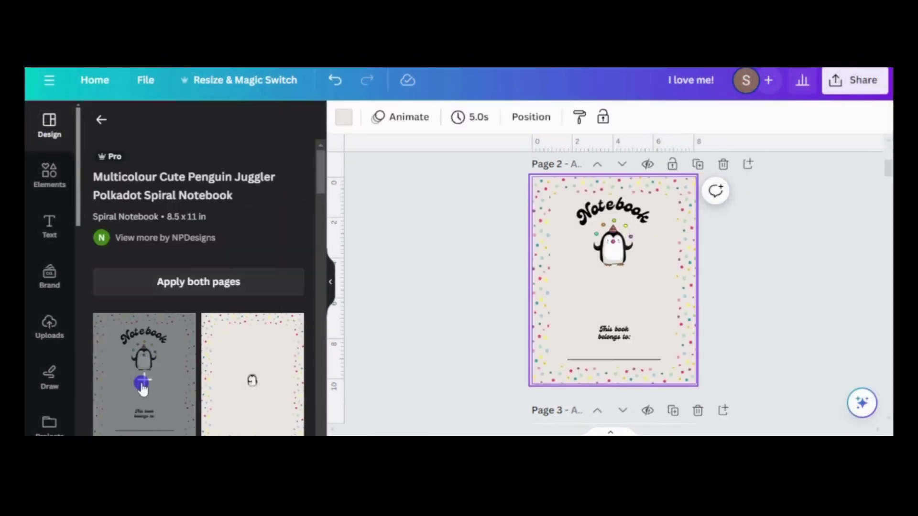
Step: Delete the penguin from page 2 and insert the uploaded image of the standing girl in the red hoodie
{"action": "left_click", "coordinate": [611, 242]}
{"action": "key", "text": "Delete"}
{"action": "left_click", "coordinate": [49, 327]}
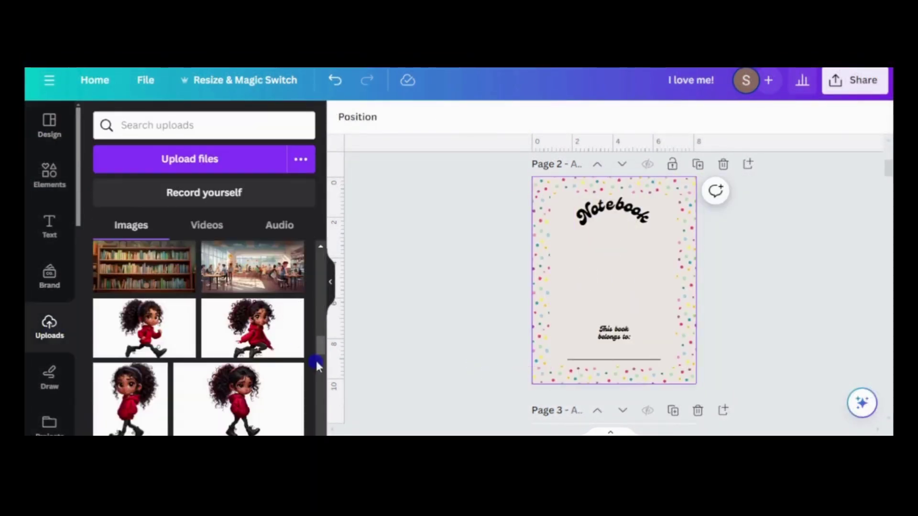
{"action": "scroll", "coordinate": [321, 359], "scroll_direction": "down", "scroll_amount": 3}
{"action": "scroll", "coordinate": [321, 366], "scroll_direction": "down", "scroll_amount": 2}
{"action": "left_click", "coordinate": [111, 335]}
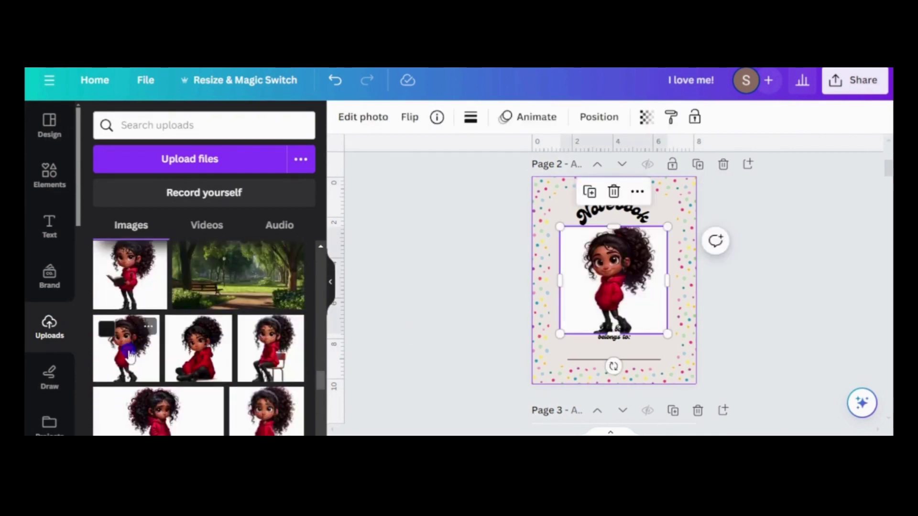
Step: Extend the girl image above and below with a freeform Magic Expand and keep a generated result
{"action": "left_click", "coordinate": [366, 118]}
{"action": "left_click", "coordinate": [270, 232]}
{"action": "left_click_drag", "start_coordinate": [560, 227], "coordinate": [562, 220]}
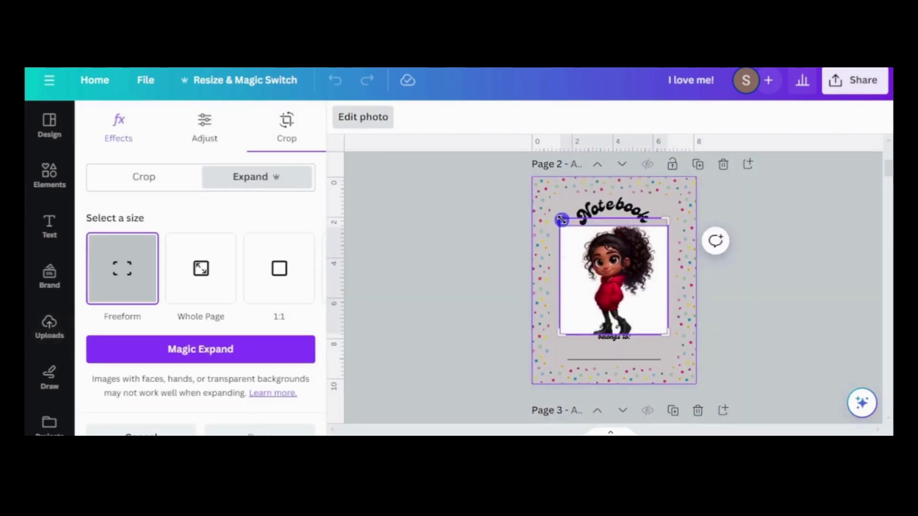
{"action": "left_click", "coordinate": [225, 353]}
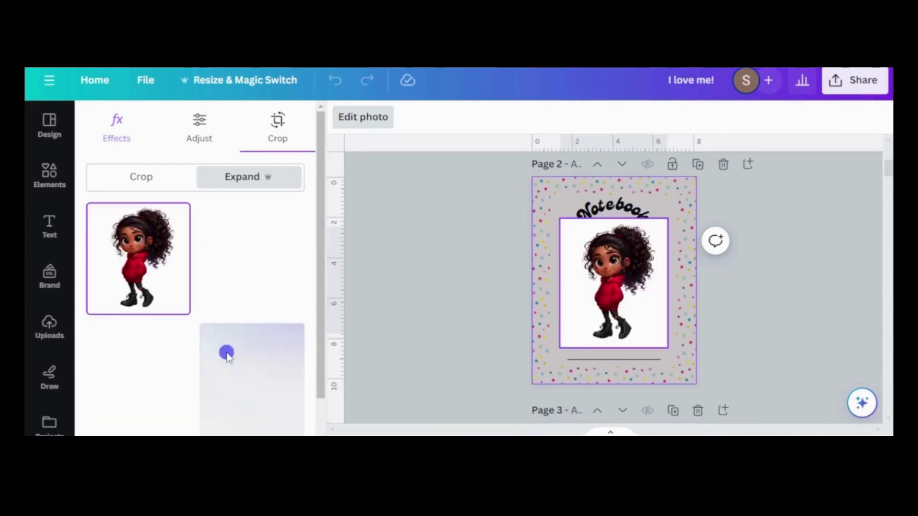
{"action": "left_click_drag", "start_coordinate": [322, 277], "coordinate": [320, 342]}
{"action": "left_click", "coordinate": [271, 432]}
Step: Remove the girl image's background and fit her between the Notebook title and "This book belongs to:"
{"action": "left_click", "coordinate": [363, 117]}
{"action": "left_click", "coordinate": [119, 224]}
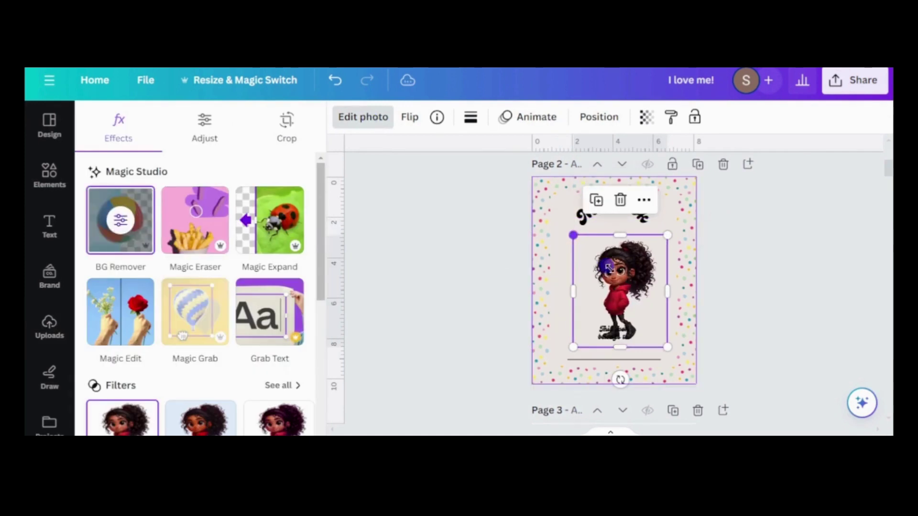
{"action": "left_click", "coordinate": [610, 125]}
{"action": "left_click", "coordinate": [816, 323]}
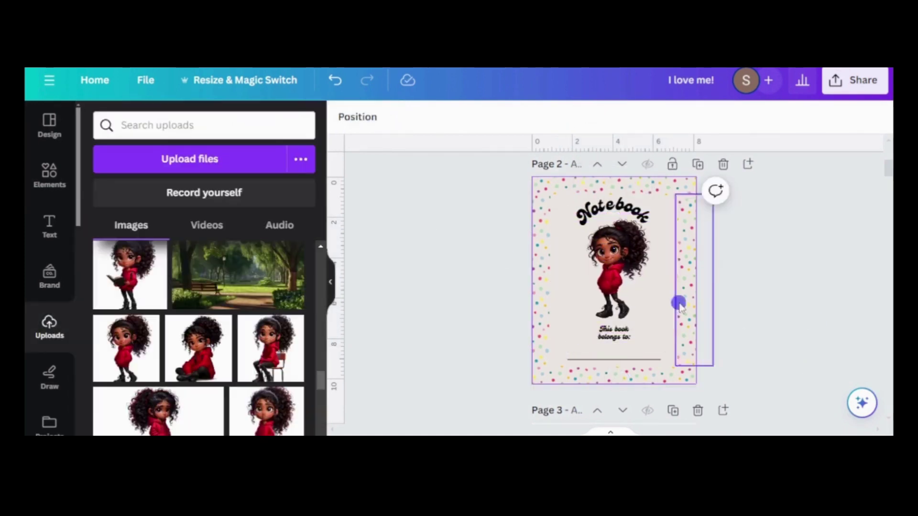
Step: Replace the Notebook title on page 2 with "I Love Me!"
{"action": "double_click", "coordinate": [647, 218]}
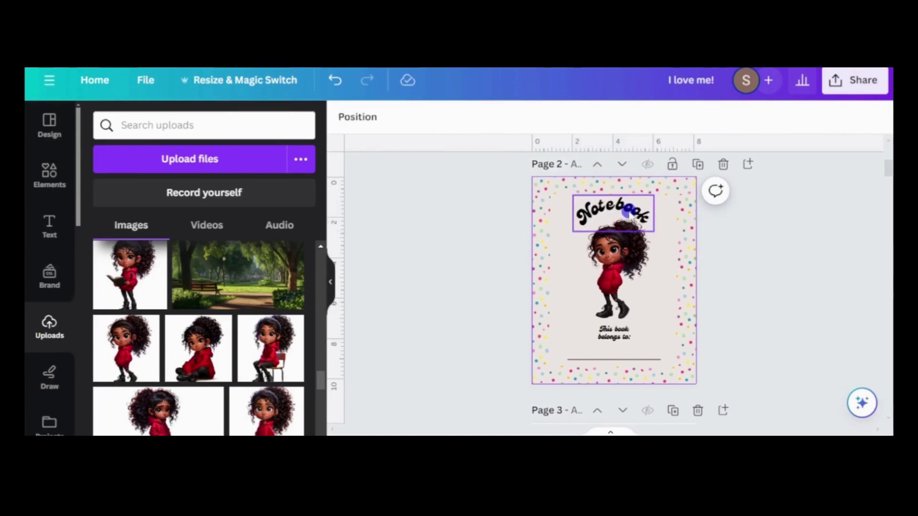
{"action": "type", "text": "I Love Me!"}
{"action": "left_click", "coordinate": [786, 287]}
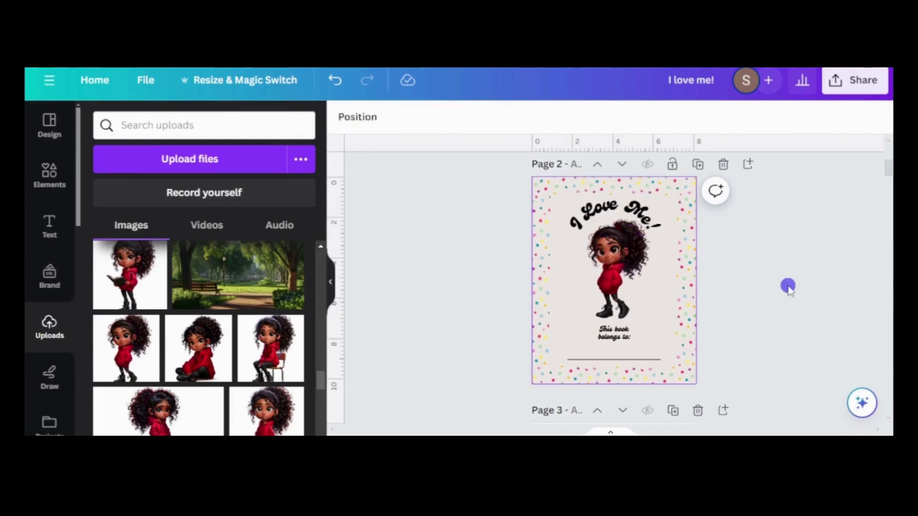
{"action": "left_click", "coordinate": [629, 208]}
{"action": "left_click", "coordinate": [845, 117]}
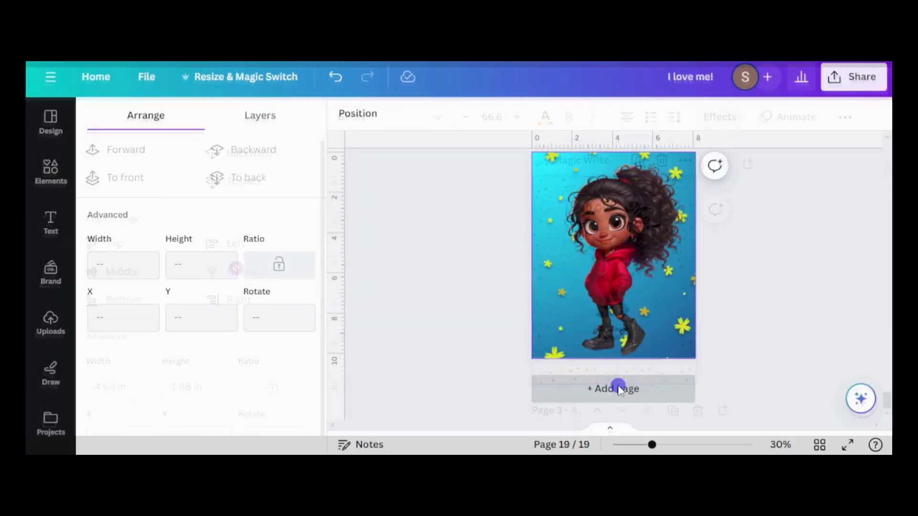
Step: Add blank pages at the end of the book until it has 24 pages
{"action": "left_click", "coordinate": [619, 388]}
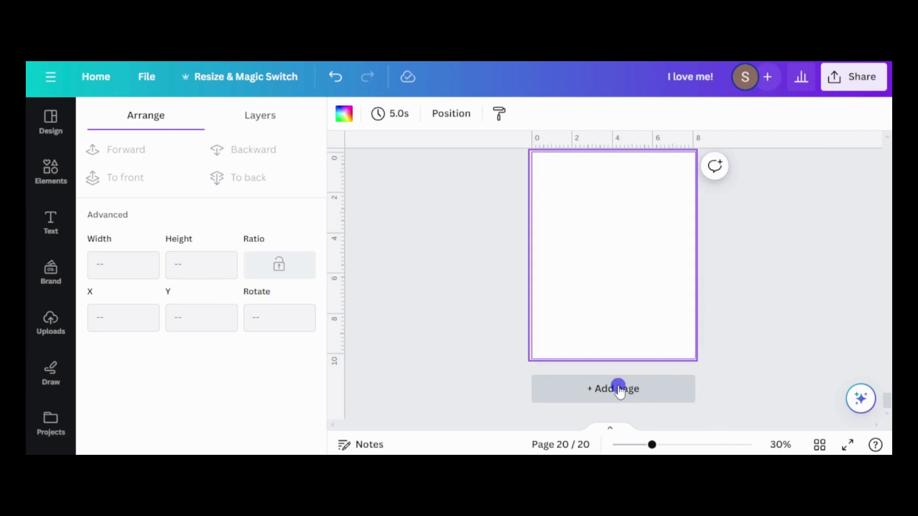
{"action": "left_click", "coordinate": [619, 389]}
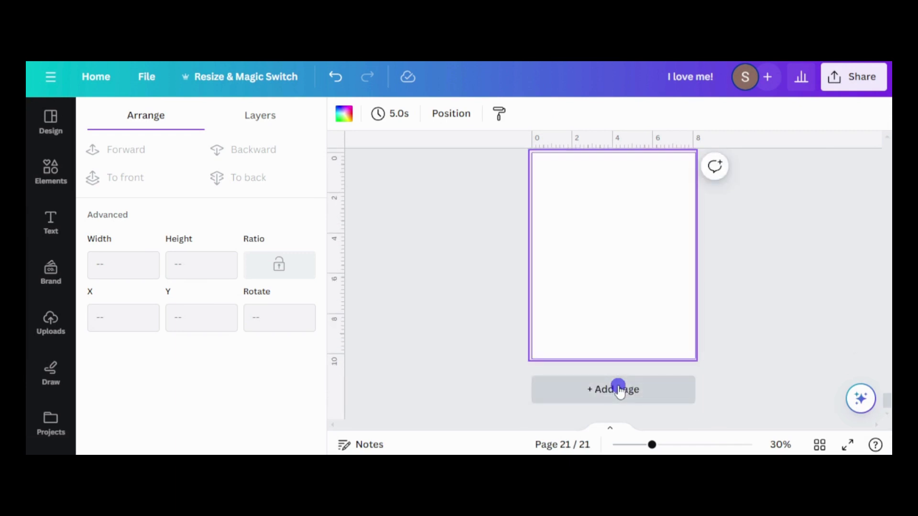
{"action": "left_click", "coordinate": [619, 389]}
{"action": "left_click", "coordinate": [619, 389]}
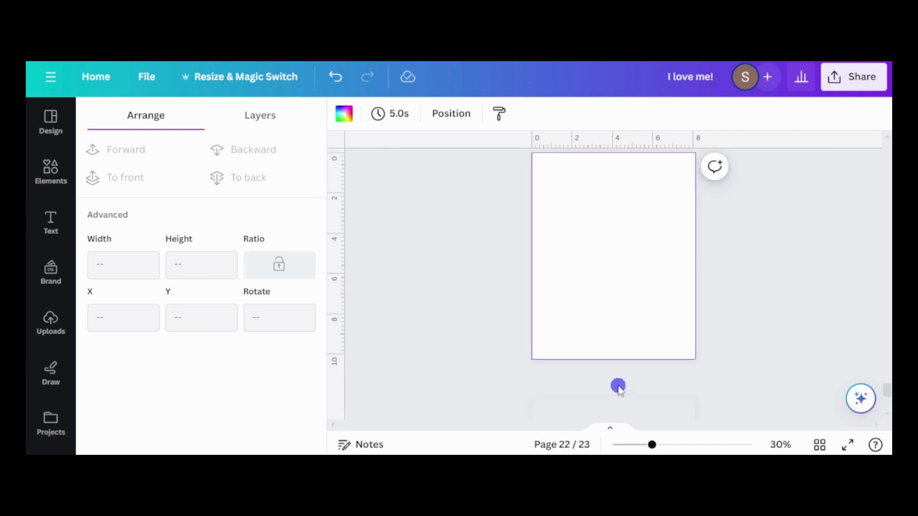
{"action": "left_click", "coordinate": [620, 389]}
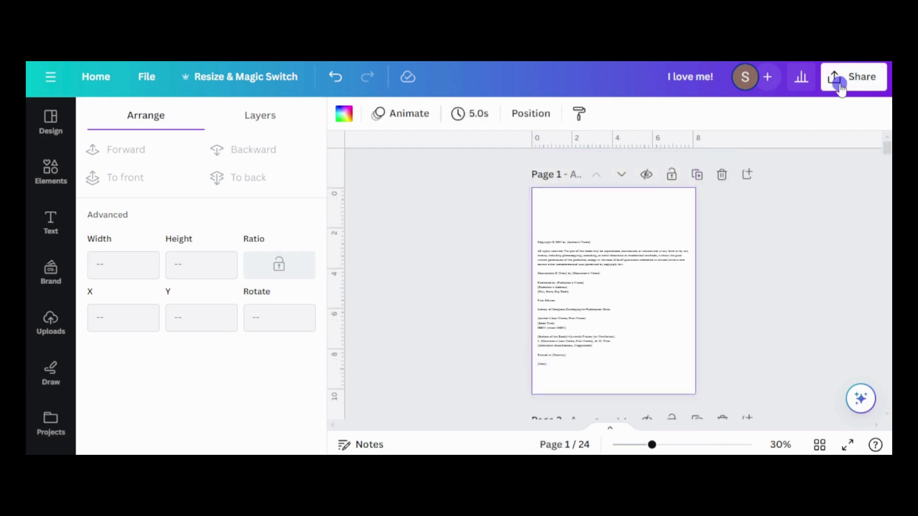
Step: Export all 24 pages as PDF Print with Flatten PDF enabled, choosing the color profile before downloading
{"action": "left_click", "coordinate": [840, 88]}
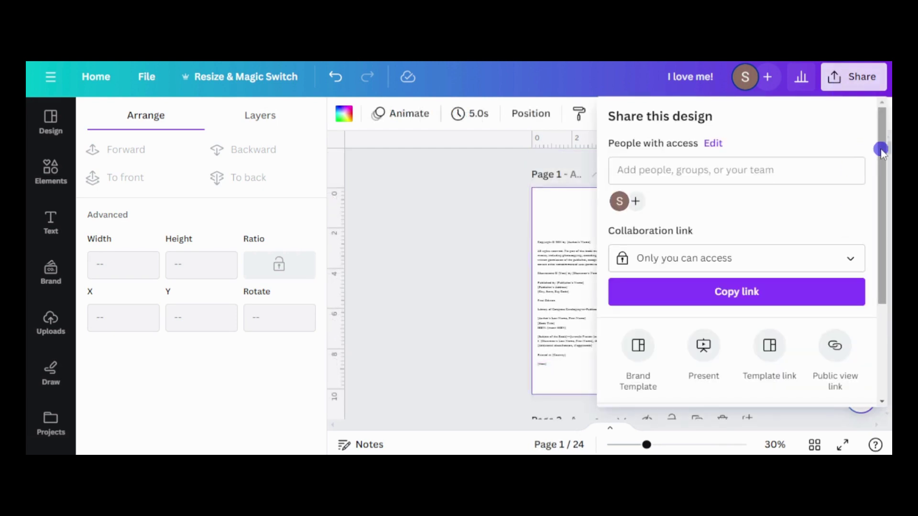
{"action": "left_click_drag", "start_coordinate": [874, 142], "coordinate": [870, 238]}
{"action": "left_click", "coordinate": [847, 282]}
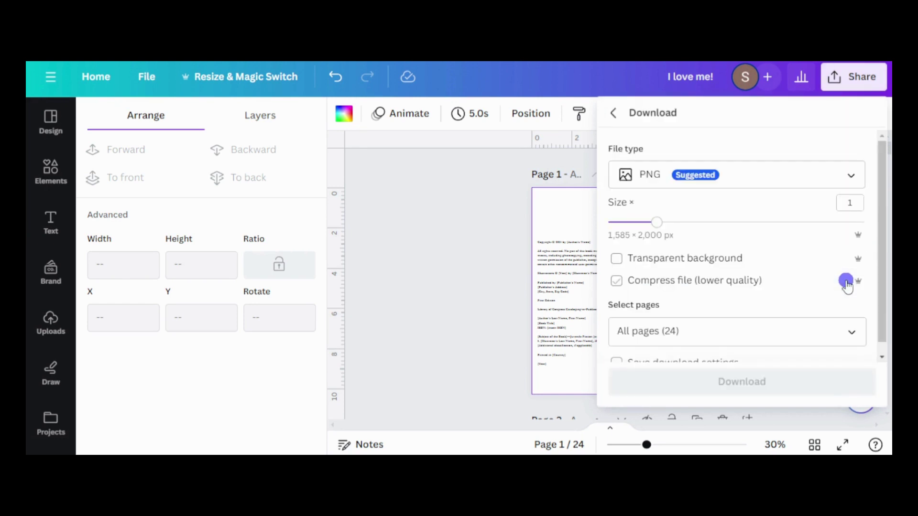
{"action": "left_click", "coordinate": [861, 181]}
{"action": "left_click", "coordinate": [854, 176]}
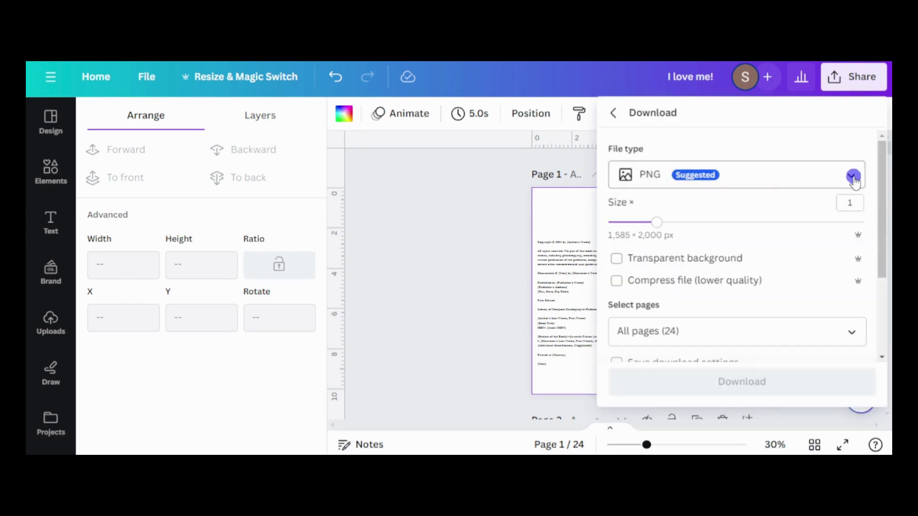
{"action": "left_click", "coordinate": [853, 177]}
{"action": "left_click", "coordinate": [686, 346]}
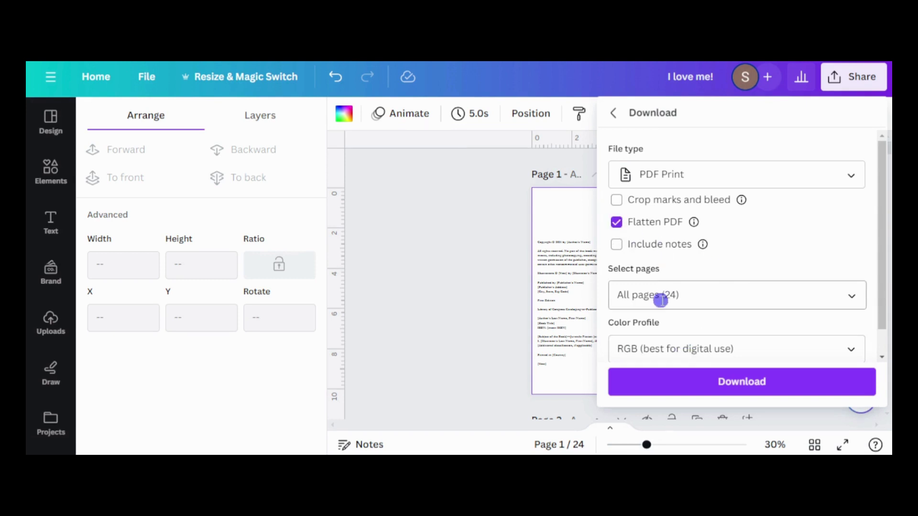
{"action": "left_click_drag", "start_coordinate": [881, 317], "coordinate": [877, 358]}
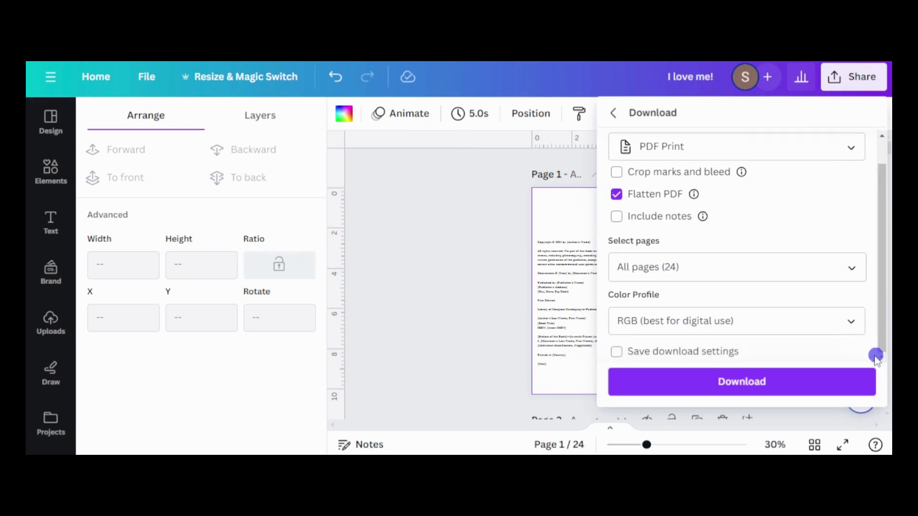
{"action": "left_click", "coordinate": [851, 324]}
{"action": "left_click", "coordinate": [740, 391]}
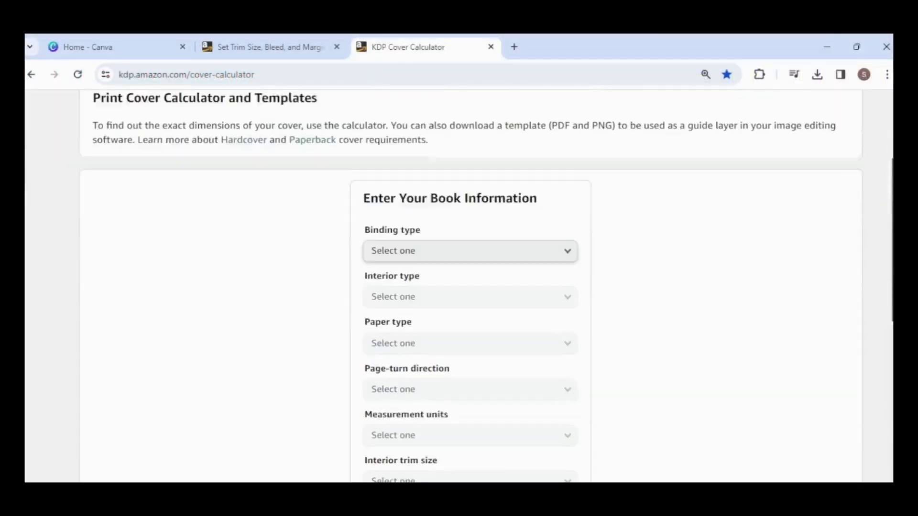
Step: In the KDP Cover Calculator, set Paperback binding, Premium color interior and White paper
{"action": "scroll", "coordinate": [567, 242], "scroll_direction": "down", "scroll_amount": 1}
{"action": "left_click", "coordinate": [566, 239]}
{"action": "left_click", "coordinate": [550, 251]}
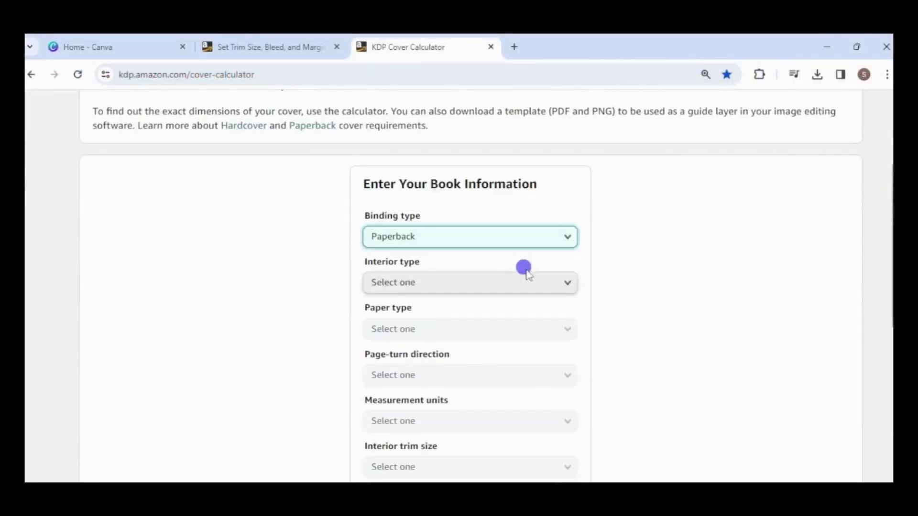
{"action": "left_click", "coordinate": [507, 282]}
{"action": "left_click", "coordinate": [466, 303]}
{"action": "left_click", "coordinate": [517, 330]}
{"action": "left_click", "coordinate": [537, 331]}
Step: Set the page-turn direction to Left to Right and the measurement units to Inches
{"action": "left_click", "coordinate": [519, 375]}
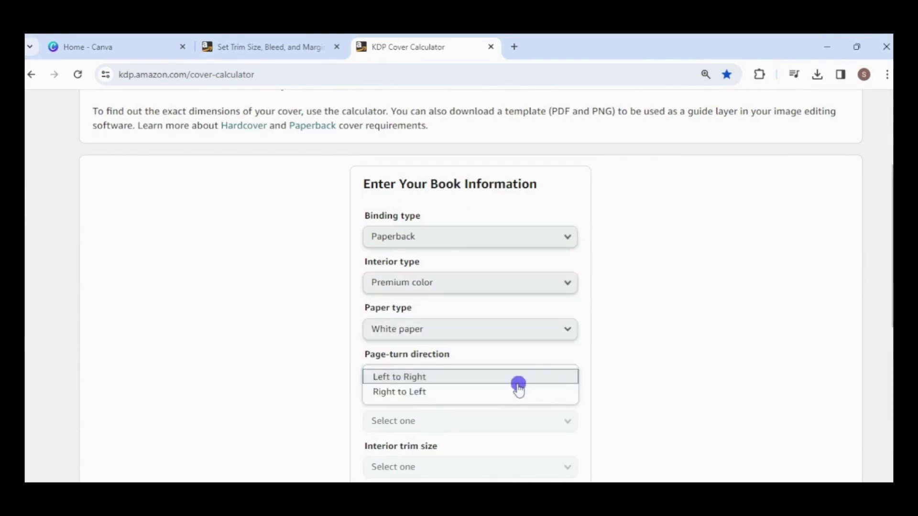
{"action": "left_click", "coordinate": [518, 378]}
{"action": "left_click", "coordinate": [533, 420]}
{"action": "left_click", "coordinate": [498, 426]}
Step: Set the interior trim size to 8 x 10 in and the page count to 24, and calculate the cover dimensions
{"action": "scroll", "coordinate": [498, 425], "scroll_direction": "down", "scroll_amount": 3}
{"action": "left_click", "coordinate": [566, 290]}
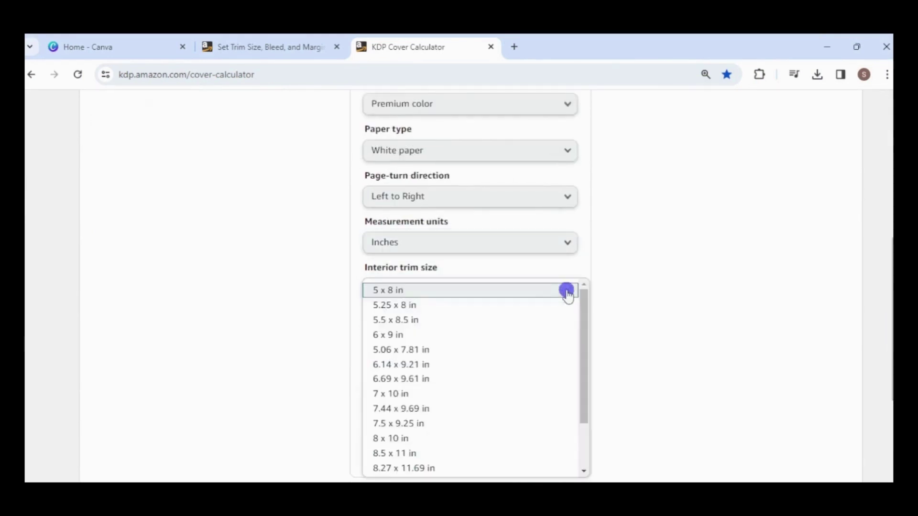
{"action": "left_click", "coordinate": [420, 437]}
{"action": "left_click", "coordinate": [461, 358]}
{"action": "type", "text": "2"}
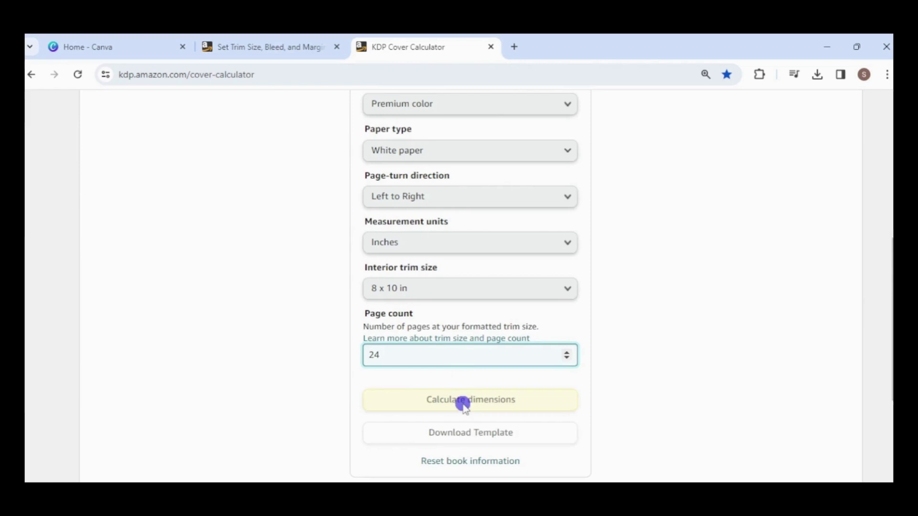
{"action": "type", "text": "4"}
{"action": "left_click", "coordinate": [463, 404]}
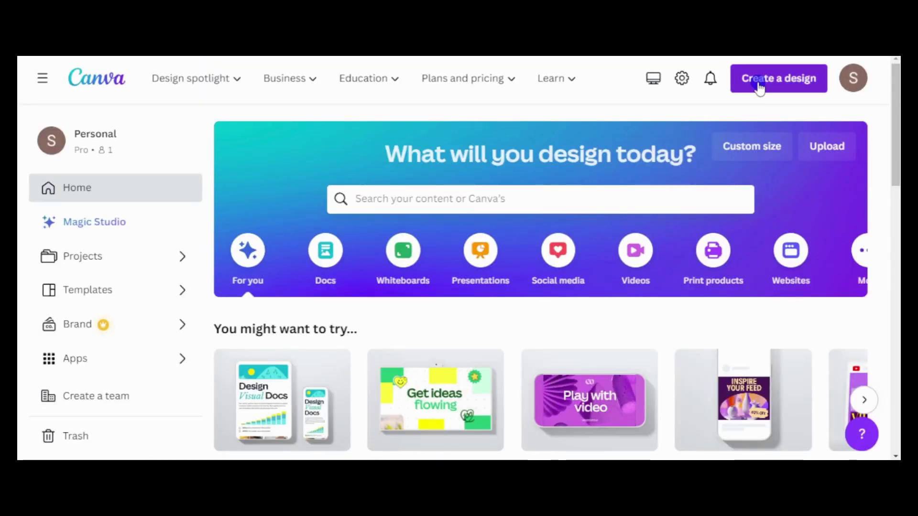
Step: Switch to Canva, create a custom 16.306 × 10.25 in design, and place guides along the page's upper and right-hand edges
{"action": "left_click", "coordinate": [759, 86]}
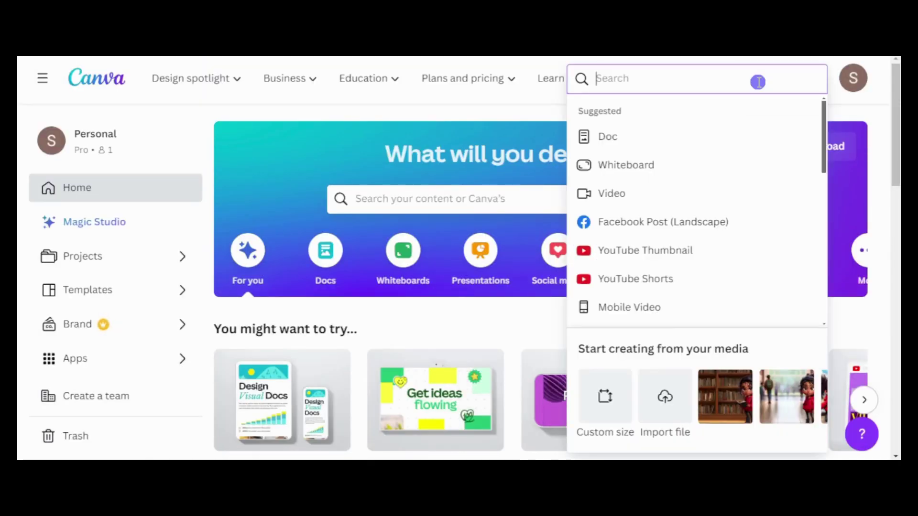
{"action": "left_click", "coordinate": [604, 409]}
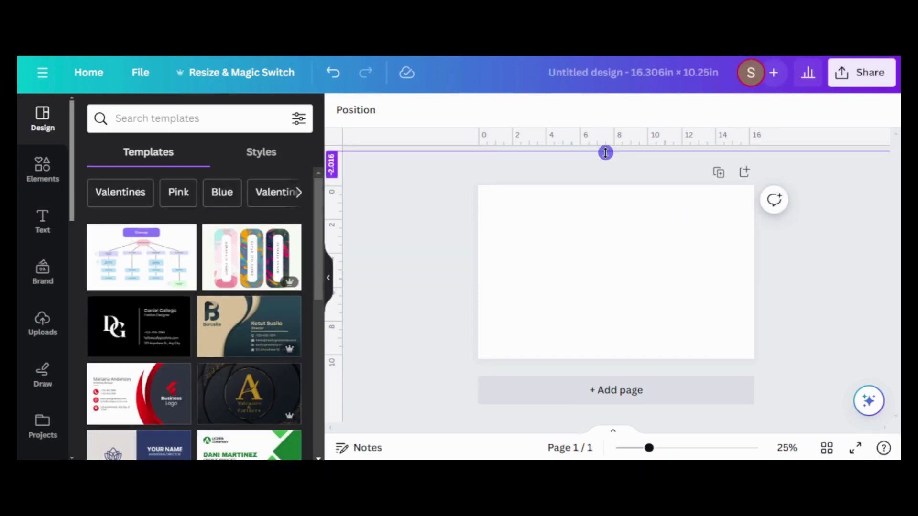
{"action": "left_click_drag", "start_coordinate": [605, 152], "coordinate": [605, 187]}
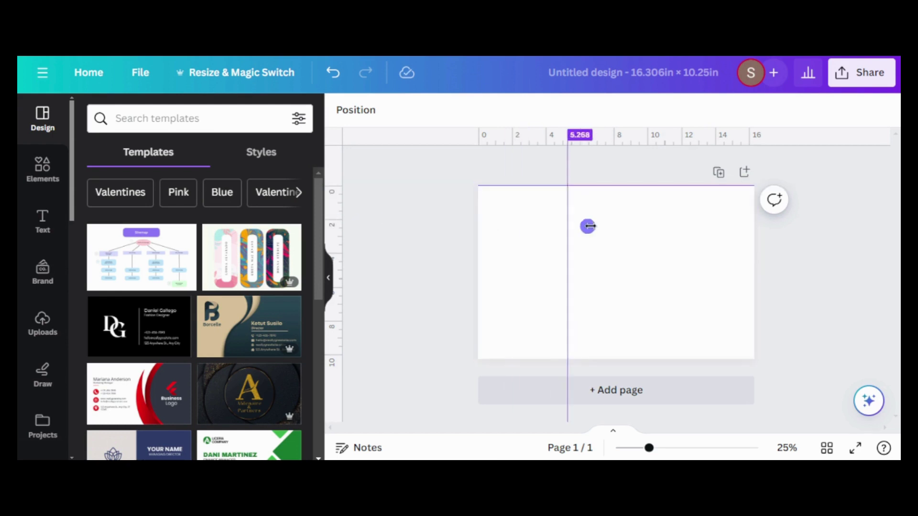
{"action": "left_click_drag", "start_coordinate": [588, 226], "coordinate": [756, 223]}
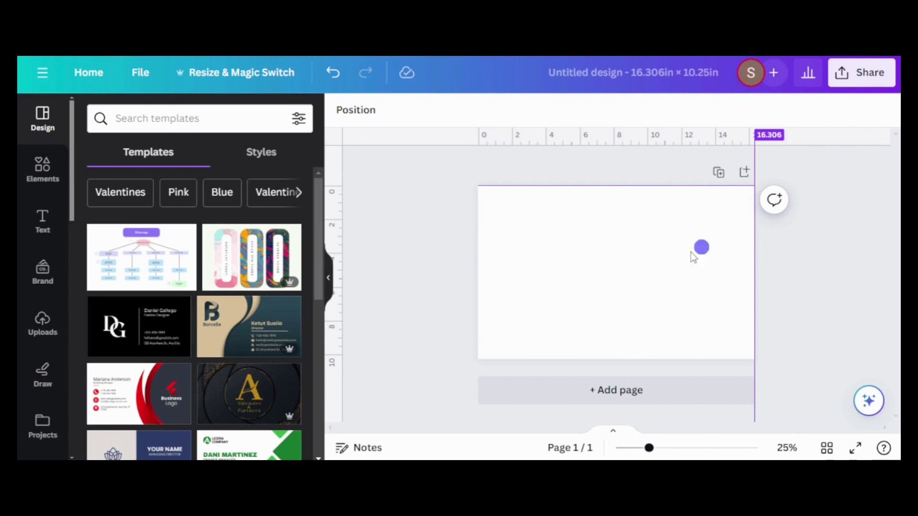
Step: Insert the uploaded KDP paperback cover template image, add a guide at the page's left edge, and enlarge the template to fill the page
{"action": "left_click", "coordinate": [42, 322]}
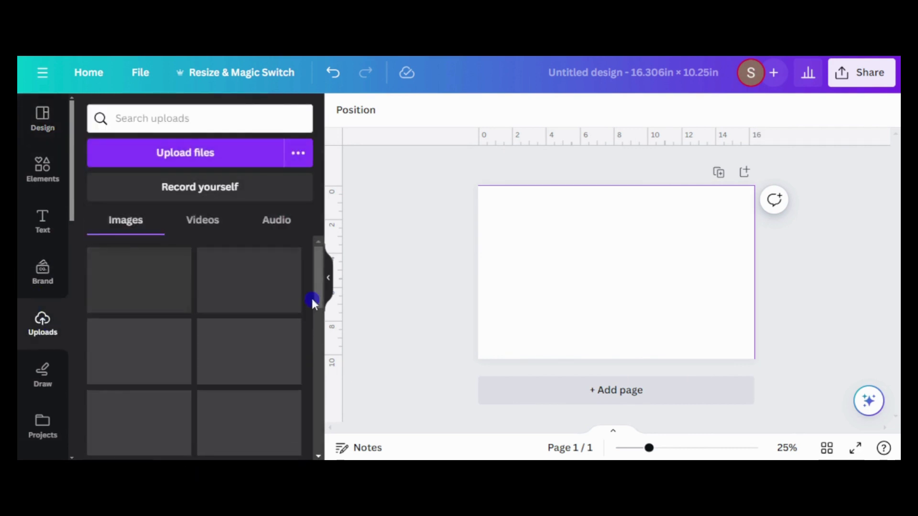
{"action": "left_click_drag", "start_coordinate": [322, 273], "coordinate": [318, 326]}
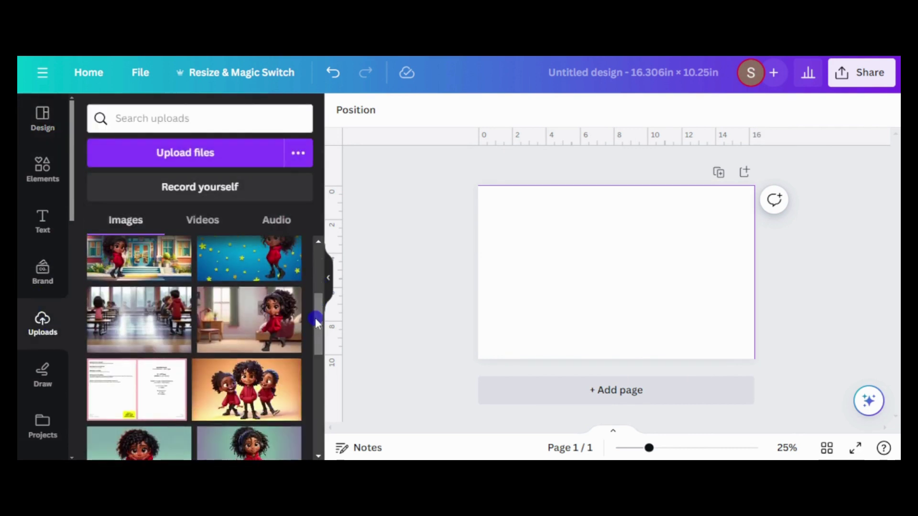
{"action": "left_click", "coordinate": [126, 397]}
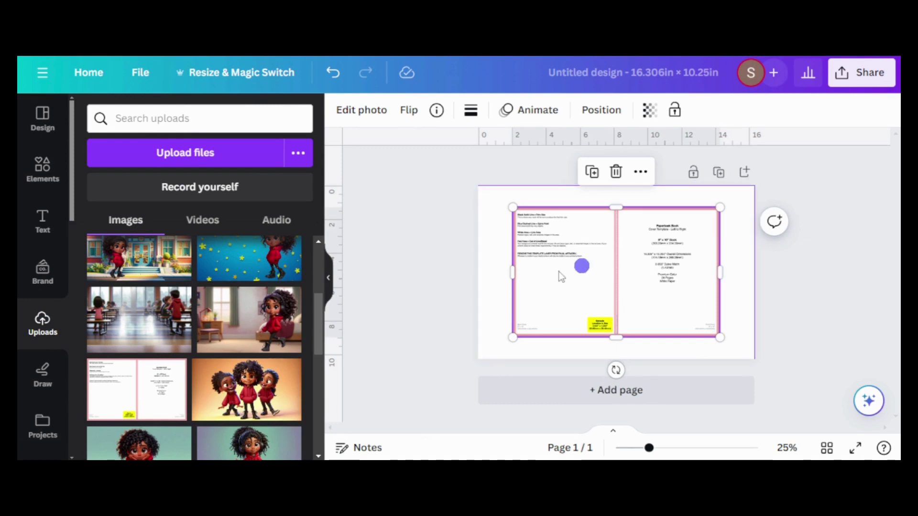
{"action": "left_click_drag", "start_coordinate": [423, 236], "coordinate": [479, 236]}
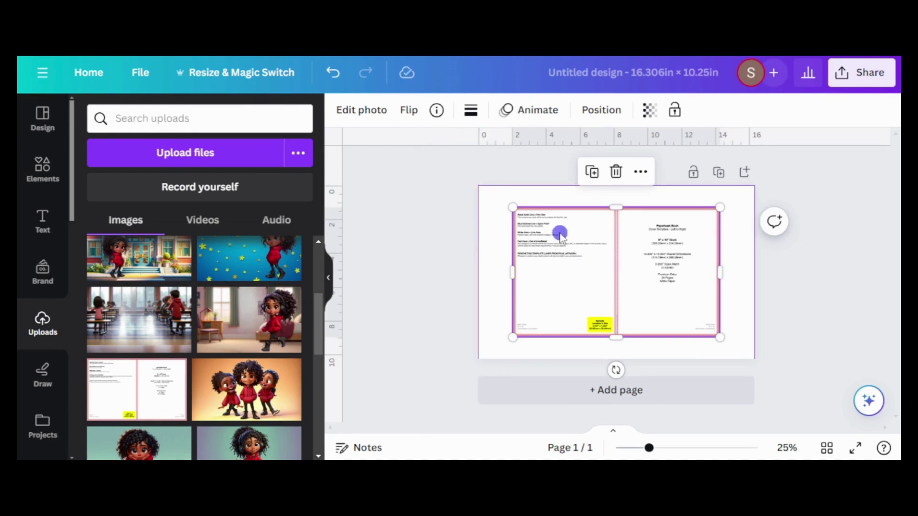
{"action": "left_click_drag", "start_coordinate": [560, 234], "coordinate": [526, 212]}
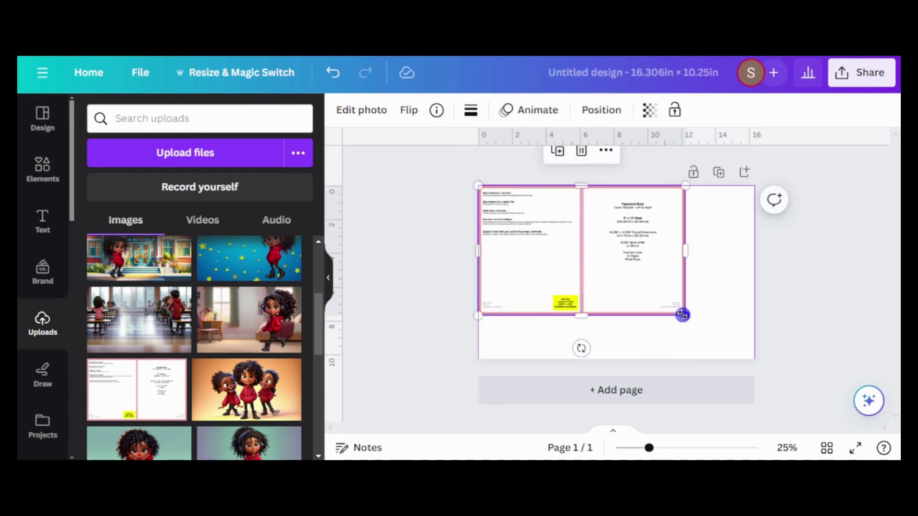
{"action": "left_click_drag", "start_coordinate": [683, 315], "coordinate": [755, 352]}
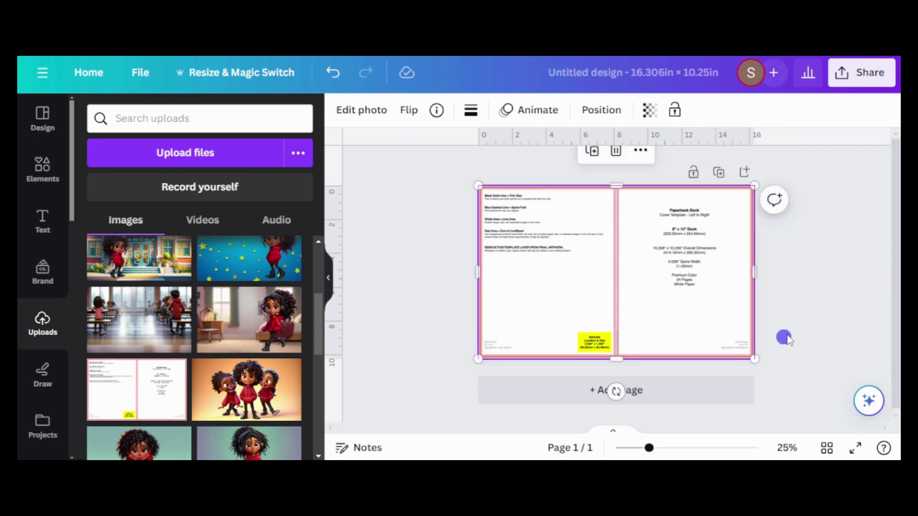
Step: Insert the uploaded park scene with the girl under the tree, enlarge it over the page, and crop it to the front cover half
{"action": "scroll", "coordinate": [267, 311], "scroll_direction": "up", "scroll_amount": 3}
{"action": "left_click", "coordinate": [248, 351]}
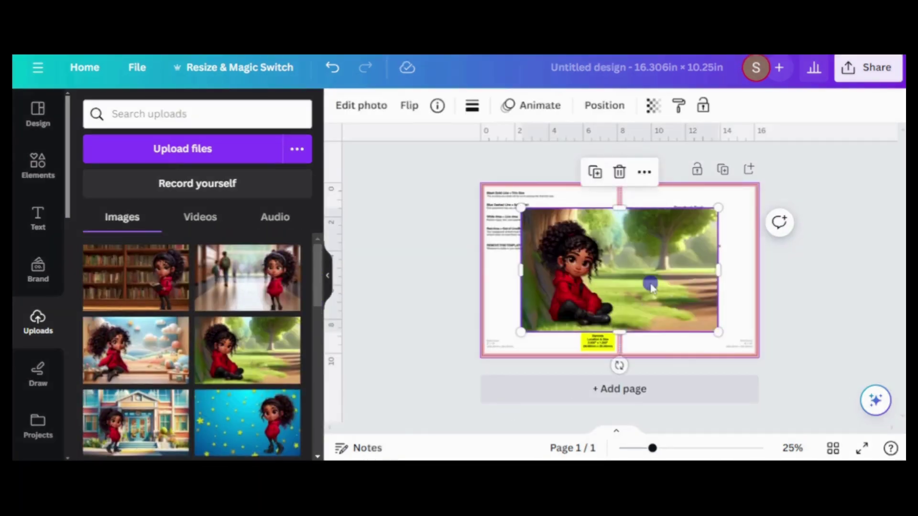
{"action": "left_click_drag", "start_coordinate": [651, 286], "coordinate": [697, 258]}
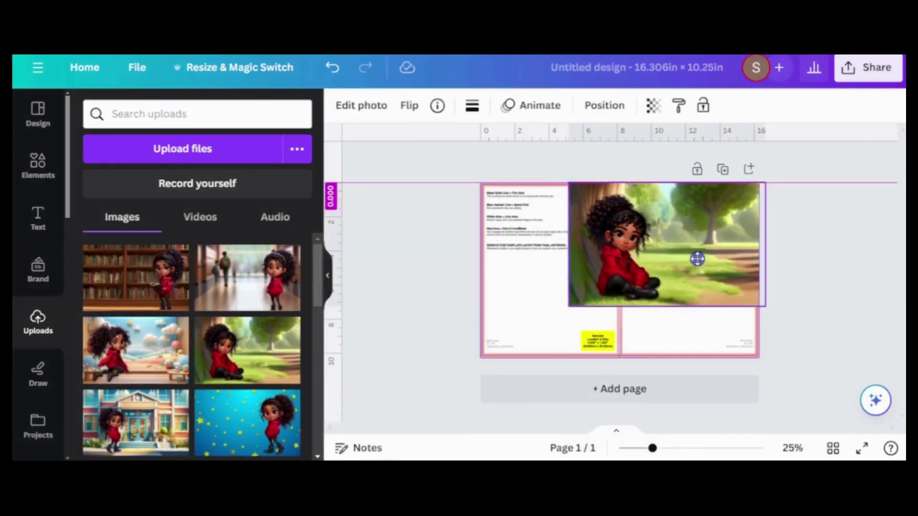
{"action": "left_click_drag", "start_coordinate": [567, 310], "coordinate": [492, 369]}
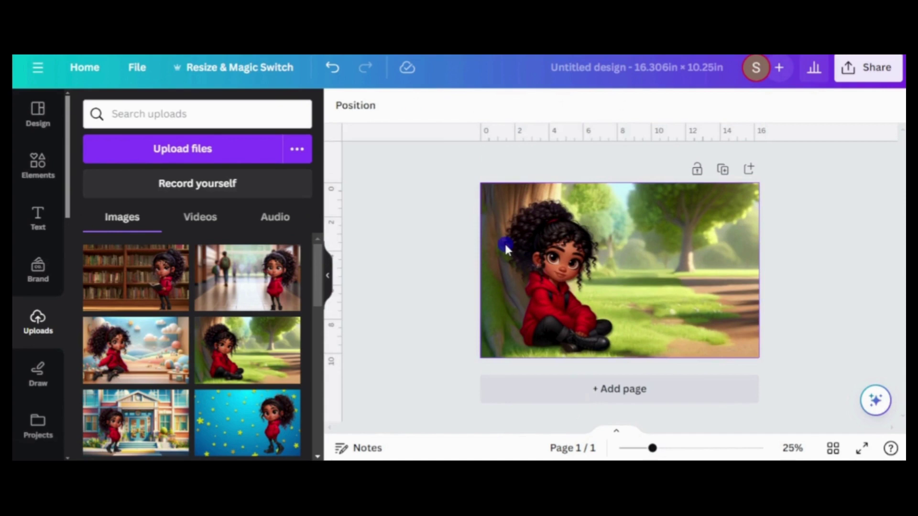
{"action": "left_click", "coordinate": [506, 246]}
{"action": "left_click_drag", "start_coordinate": [480, 272], "coordinate": [619, 299]}
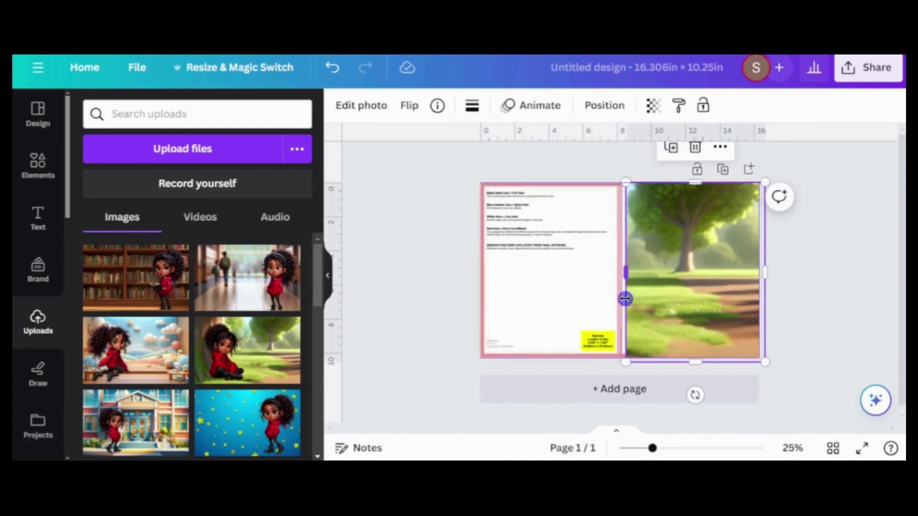
{"action": "left_click", "coordinate": [830, 299]}
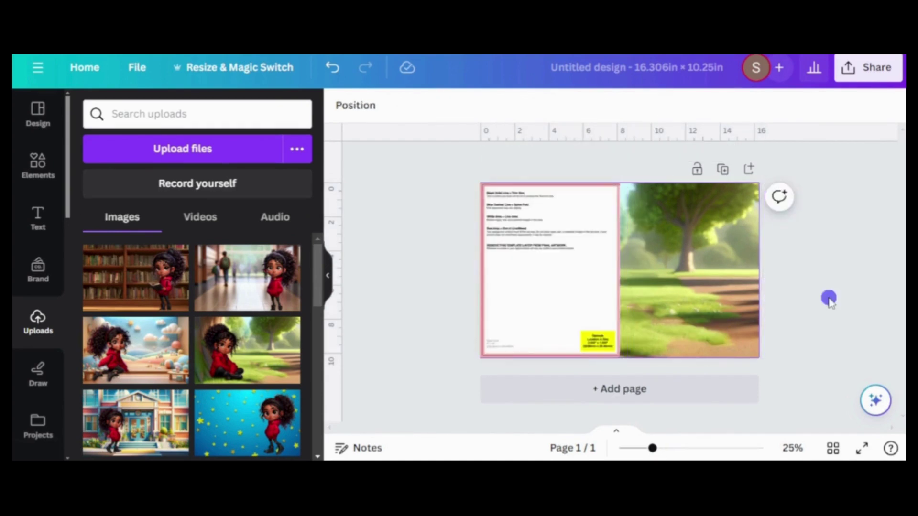
Step: Insert the uploaded image of the standing girl in the red hoodie and extend it above and below with a freeform Magic Expand
{"action": "left_click_drag", "start_coordinate": [317, 276], "coordinate": [321, 418]}
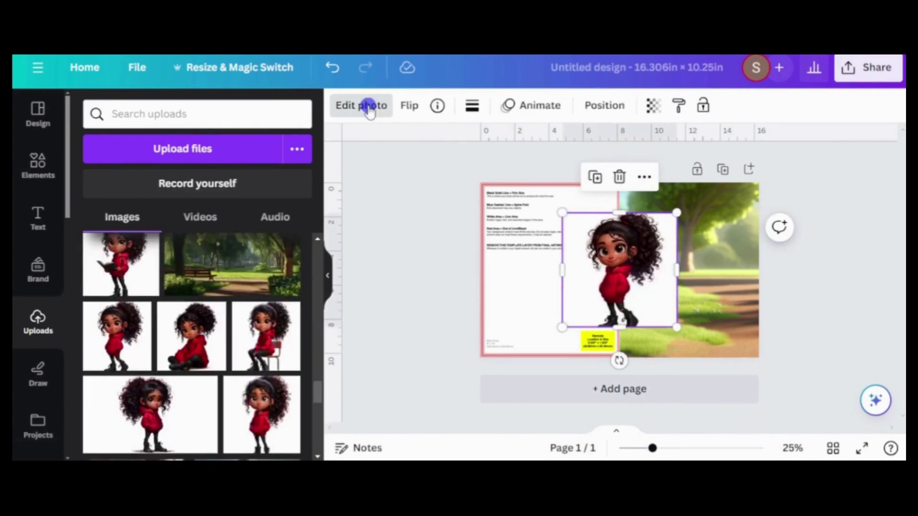
{"action": "left_click", "coordinate": [369, 107]}
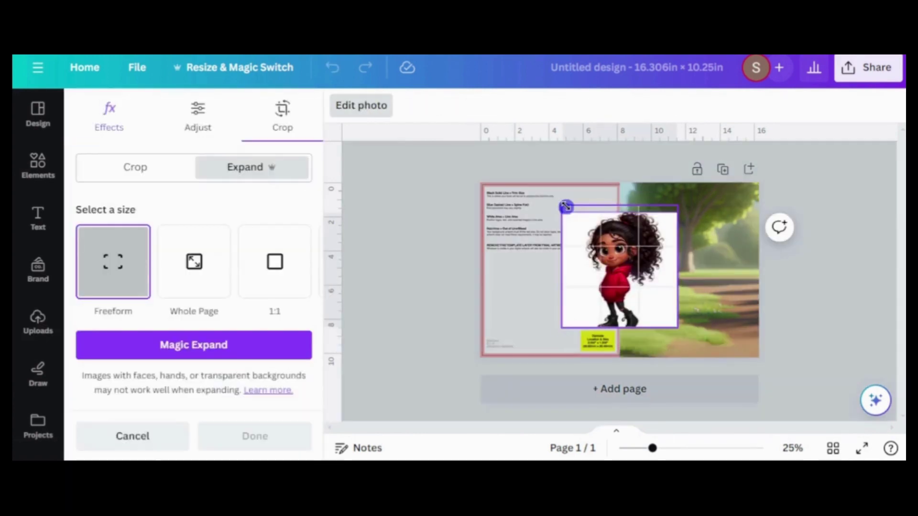
{"action": "left_click_drag", "start_coordinate": [565, 207], "coordinate": [565, 202]}
{"action": "left_click_drag", "start_coordinate": [562, 328], "coordinate": [563, 340]}
{"action": "left_click", "coordinate": [230, 349]}
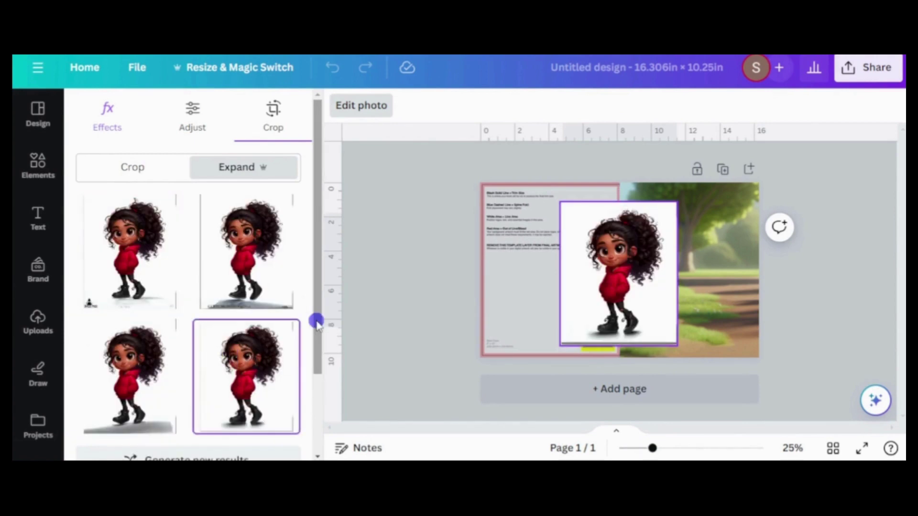
Step: Remove the expanded girl image's background and place her on the front cover's park scene
{"action": "left_click", "coordinate": [359, 114]}
{"action": "left_click", "coordinate": [360, 114]}
{"action": "left_click_drag", "start_coordinate": [615, 279], "coordinate": [689, 297]}
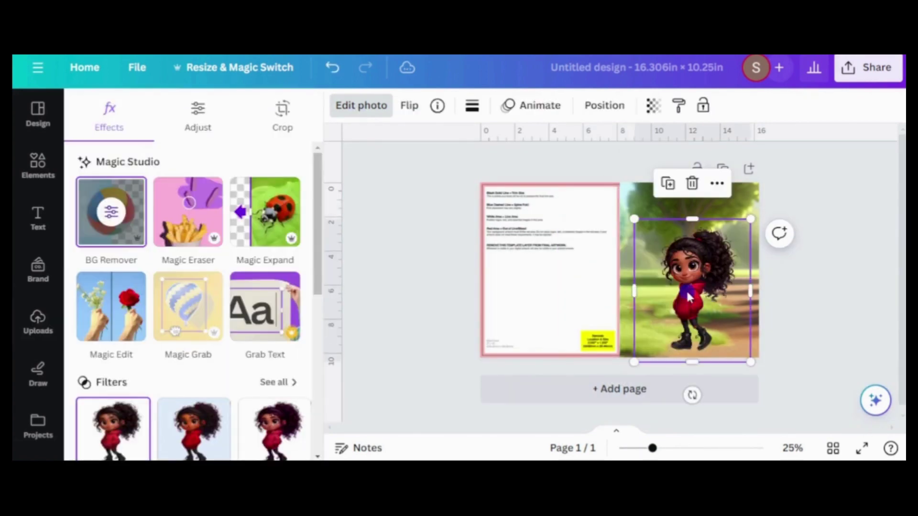
{"action": "left_click", "coordinate": [498, 273]}
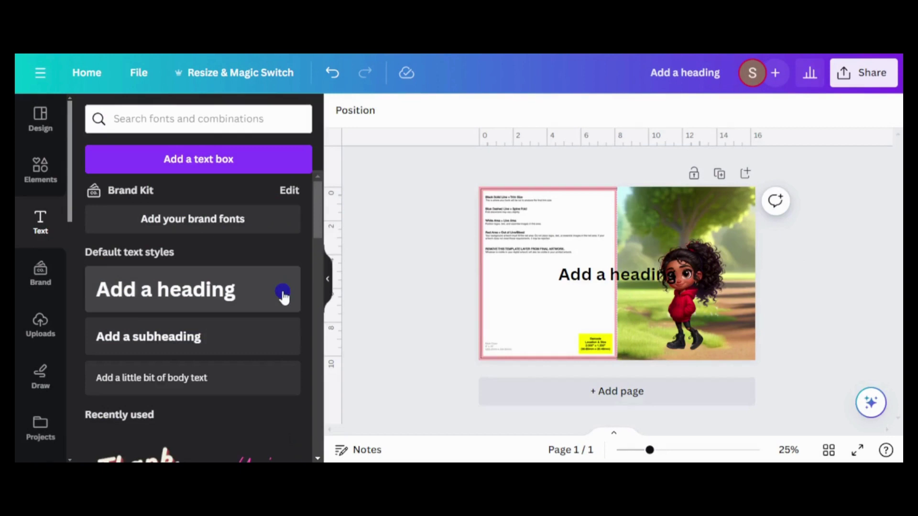
Step: Replace the new heading's placeholder text with the title "LISA'S BRIGHT WORLD OF ONE"
{"action": "left_click", "coordinate": [610, 272]}
{"action": "left_click", "coordinate": [629, 278]}
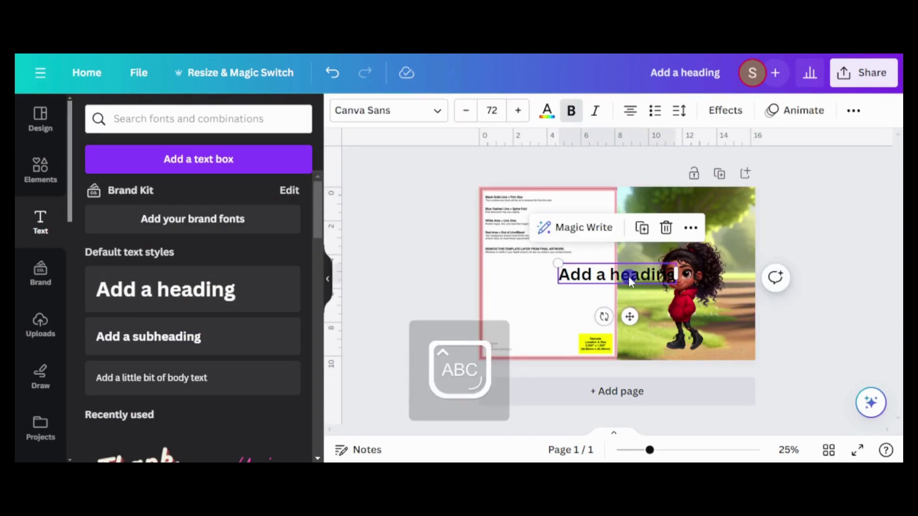
{"action": "triple_click", "coordinate": [672, 276]}
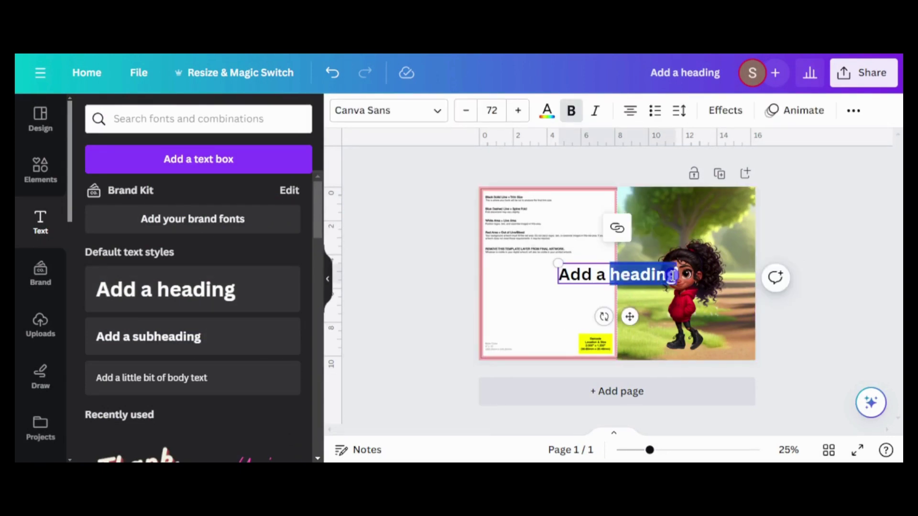
{"action": "type", "text": "LISA’S"}
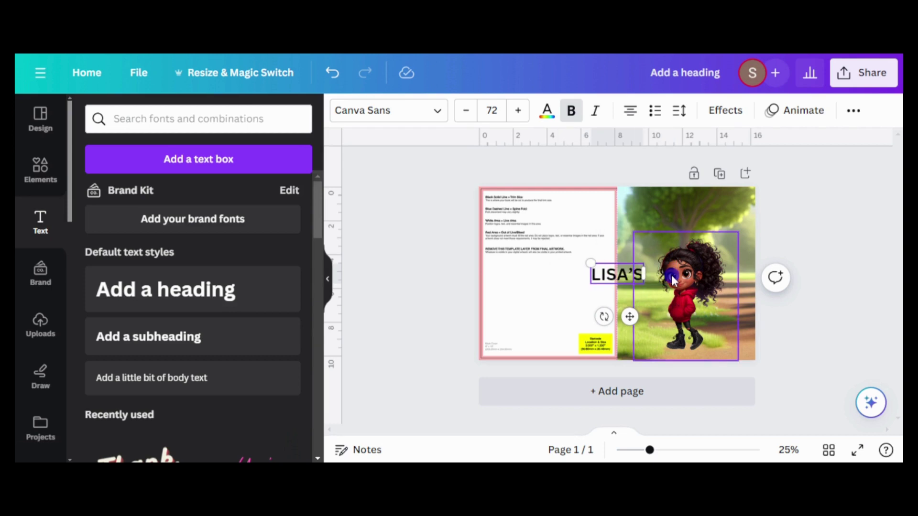
{"action": "type", "text": "'S BRIGHT WORLD OF ONE"}
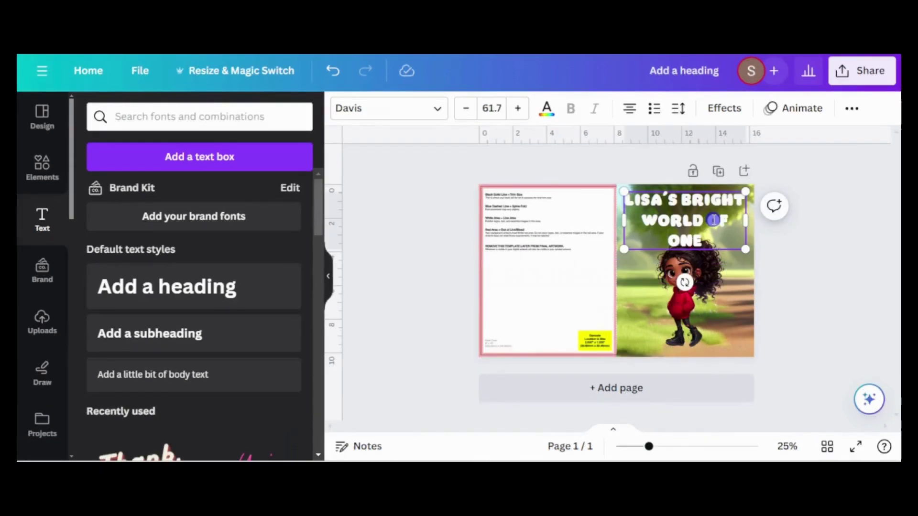
Step: Style the title in white Davis lettering with 1.2 line spacing and fit it above the girl on the front cover at size 59.9
{"action": "left_click", "coordinate": [679, 110]}
{"action": "left_click_drag", "start_coordinate": [753, 205], "coordinate": [738, 205]}
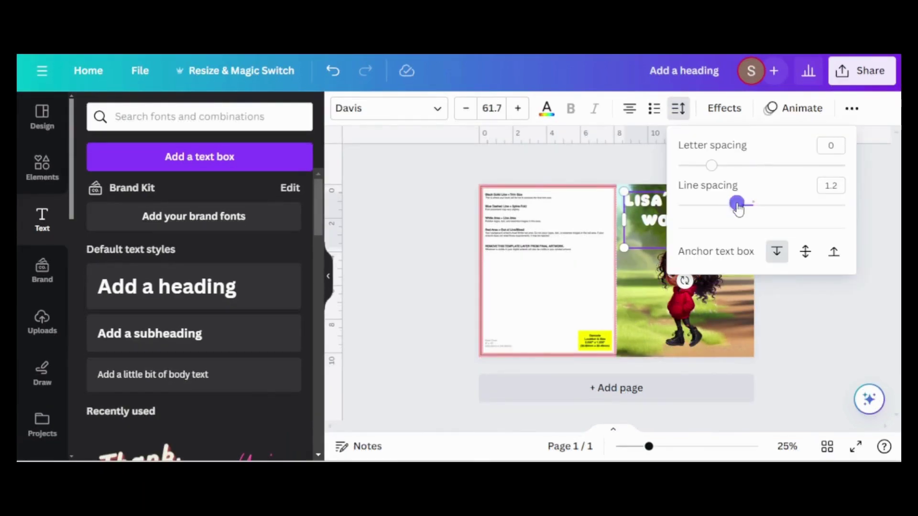
{"action": "left_click", "coordinate": [665, 282]}
{"action": "left_click_drag", "start_coordinate": [636, 229], "coordinate": [645, 241]}
{"action": "left_click_drag", "start_coordinate": [673, 284], "coordinate": [667, 281]}
{"action": "left_click", "coordinate": [648, 219]}
{"action": "left_click_drag", "start_coordinate": [622, 189], "coordinate": [622, 187]}
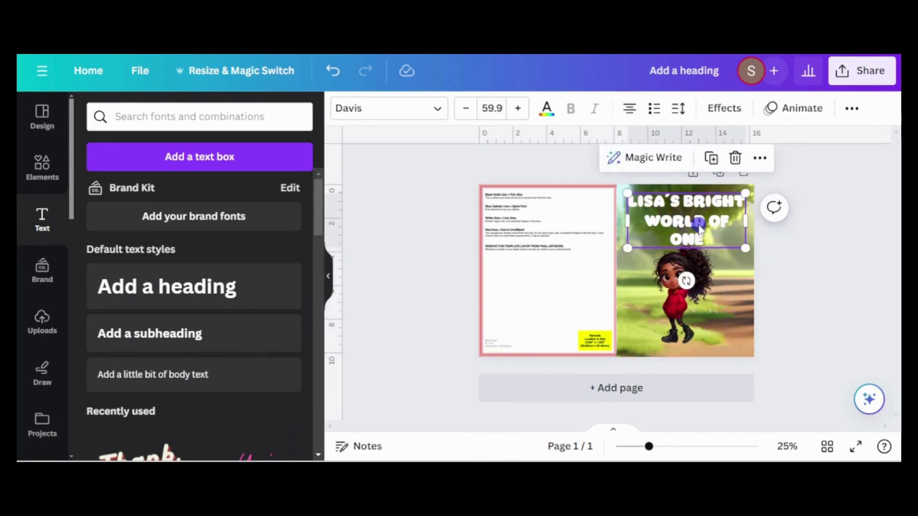
{"action": "left_click", "coordinate": [686, 287]}
Step: Insert the red flower graphic from a "children's storybook" search, about 1.5 × 1.1 in, in the front cover's lower right corner
{"action": "left_click", "coordinate": [43, 165]}
{"action": "left_click", "coordinate": [208, 119]}
{"action": "type", "text": "children's storybook"}
{"action": "key", "text": "Return"}
{"action": "left_click", "coordinate": [287, 231]}
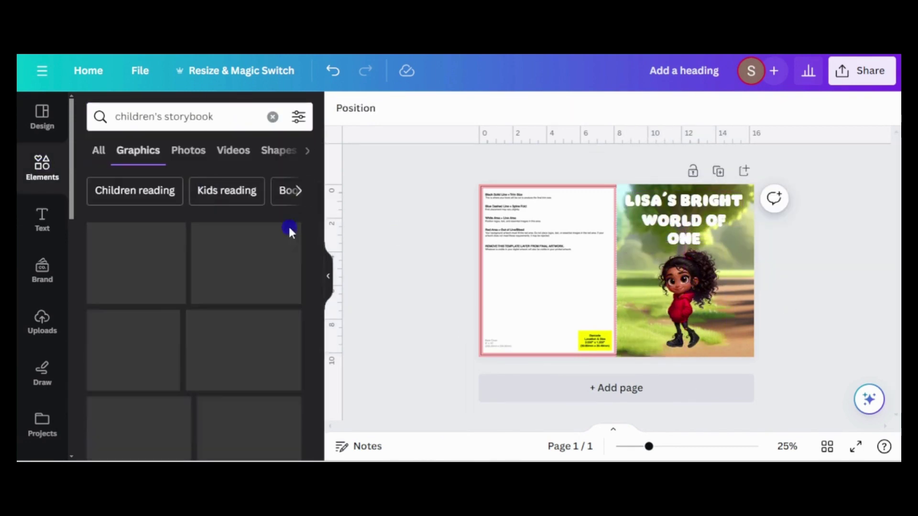
{"action": "left_click_drag", "start_coordinate": [318, 232], "coordinate": [318, 381]}
{"action": "left_click", "coordinate": [267, 311]}
{"action": "left_click_drag", "start_coordinate": [569, 235], "coordinate": [720, 328]}
{"action": "left_click_drag", "start_coordinate": [698, 310], "coordinate": [718, 327]}
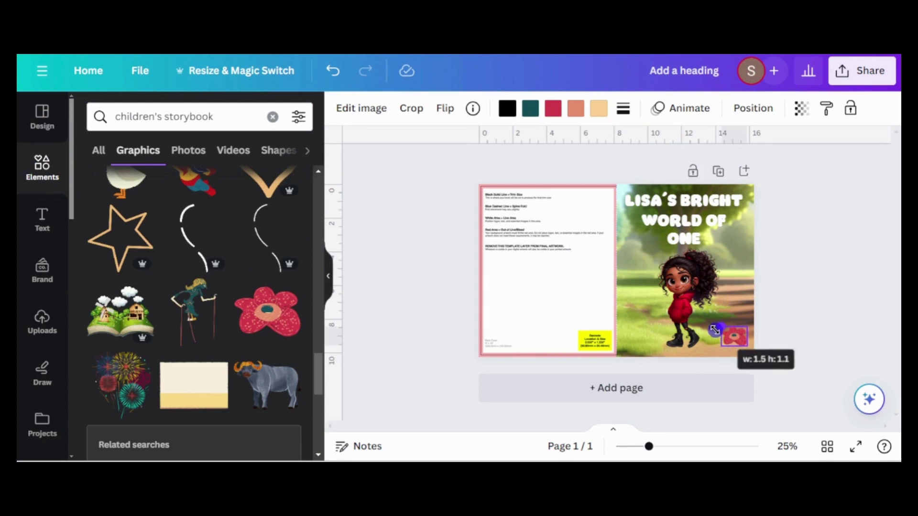
Step: Insert the wildflower bunch graphic, shrink it, and place it in the front cover's lower left corner
{"action": "scroll", "coordinate": [180, 402], "scroll_direction": "down", "scroll_amount": 8}
{"action": "left_click", "coordinate": [120, 342]}
{"action": "left_click_drag", "start_coordinate": [547, 201], "coordinate": [635, 290]}
{"action": "left_click_drag", "start_coordinate": [660, 316], "coordinate": [642, 322]}
{"action": "left_click_drag", "start_coordinate": [657, 348], "coordinate": [640, 340]}
{"action": "left_click", "coordinate": [430, 230]}
Step: Search the graphics for "butterfly" and place a cluster of butterflies along the front cover's right side, beside the girl
{"action": "left_click_drag", "start_coordinate": [215, 117], "coordinate": [89, 119]}
{"action": "type", "text": "butterfly"}
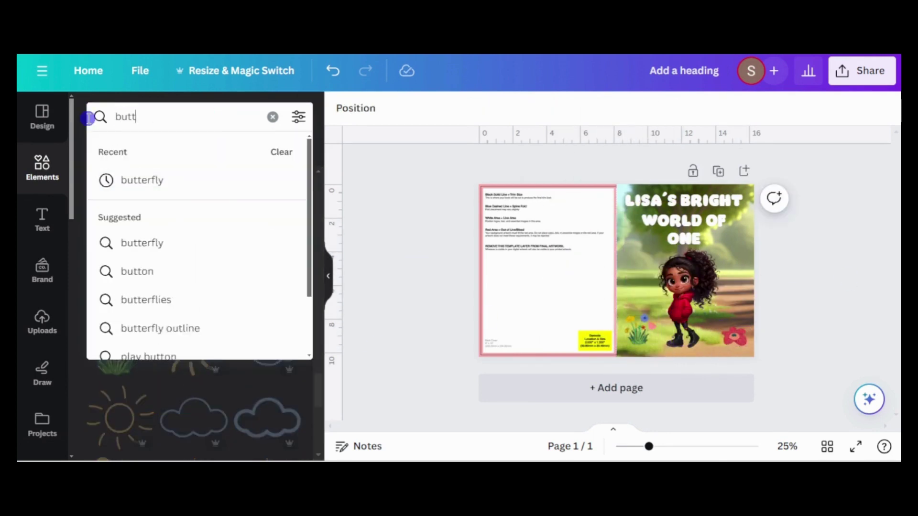
{"action": "key", "text": "Return"}
{"action": "left_click", "coordinate": [271, 259]}
{"action": "left_click_drag", "start_coordinate": [619, 271], "coordinate": [741, 256]}
{"action": "left_click", "coordinate": [780, 285]}
Step: Insert the single pink butterfly graphic, shrink it, and place it to the left of the girl on the front cover
{"action": "left_click_drag", "start_coordinate": [318, 303], "coordinate": [316, 375]}
{"action": "left_click", "coordinate": [190, 237]}
{"action": "left_click_drag", "start_coordinate": [547, 202], "coordinate": [674, 324]}
{"action": "left_click_drag", "start_coordinate": [681, 335], "coordinate": [477, 206]}
{"action": "left_click", "coordinate": [828, 214]}
Step: Insert a square shape, enlarge it to about 8.4 × 11 in over the back cover, and recolour it khaki
{"action": "left_click", "coordinate": [539, 246]}
{"action": "left_click", "coordinate": [42, 167]}
{"action": "left_click", "coordinate": [106, 328]}
{"action": "left_click_drag", "start_coordinate": [527, 233], "coordinate": [615, 361]}
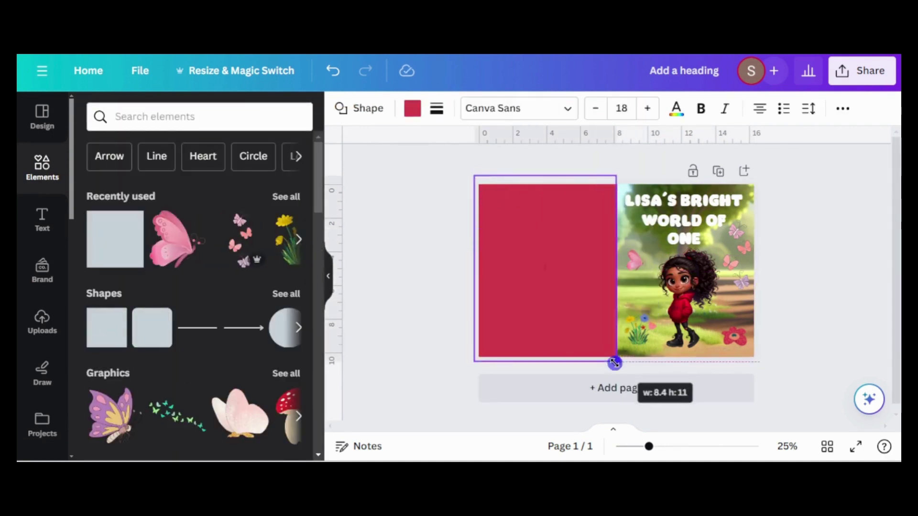
{"action": "left_click", "coordinate": [413, 108]}
{"action": "left_click", "coordinate": [172, 316]}
Step: Insert the colourful star pattern graphic from a "stars background" search and size it over the khaki back cover
{"action": "left_click", "coordinate": [42, 168]}
{"action": "left_click", "coordinate": [197, 117]}
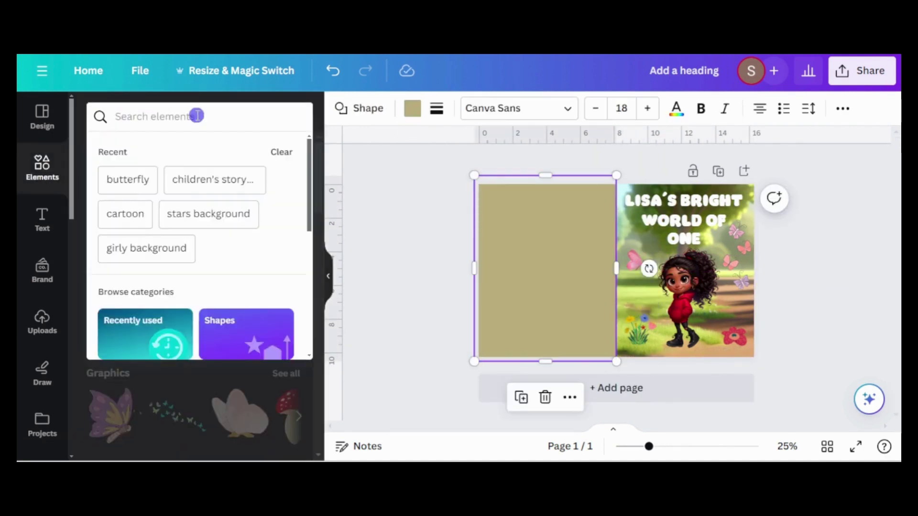
{"action": "left_click", "coordinate": [208, 213]}
{"action": "left_click_drag", "start_coordinate": [317, 224], "coordinate": [318, 185]}
{"action": "left_click", "coordinate": [137, 150]}
{"action": "left_click", "coordinate": [188, 391]}
{"action": "left_click_drag", "start_coordinate": [597, 260], "coordinate": [525, 238]}
{"action": "left_click_drag", "start_coordinate": [614, 317], "coordinate": [628, 391]}
{"action": "left_click_drag", "start_coordinate": [594, 269], "coordinate": [555, 272]}
{"action": "left_click", "coordinate": [462, 244]}
Step: Insert a rounded square, stretch it into a wide box in the middle of the back cover, and fill it white
{"action": "left_click", "coordinate": [216, 114]}
{"action": "left_click", "coordinate": [272, 116]}
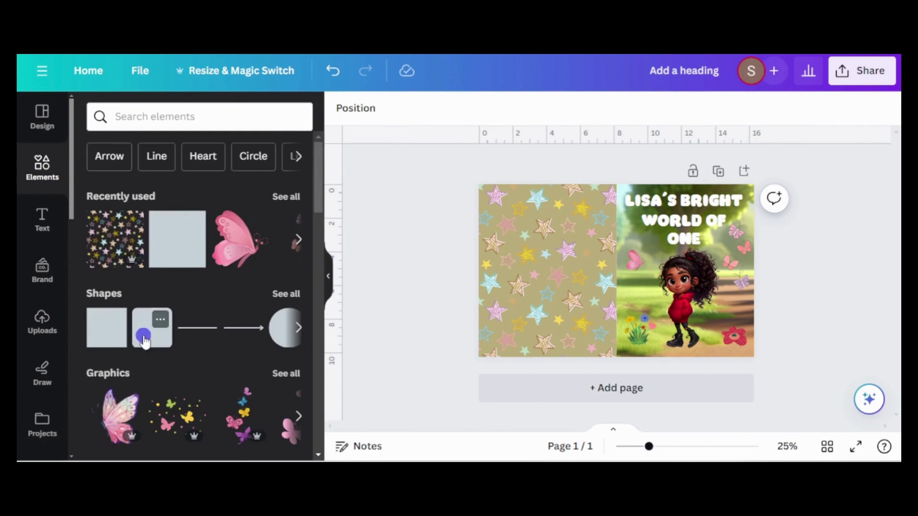
{"action": "left_click", "coordinate": [143, 340]}
{"action": "left_click_drag", "start_coordinate": [615, 266], "coordinate": [492, 205]}
{"action": "left_click_drag", "start_coordinate": [572, 281], "coordinate": [597, 300]}
{"action": "left_click", "coordinate": [411, 108]}
{"action": "left_click", "coordinate": [173, 234]}
{"action": "left_click_drag", "start_coordinate": [545, 252], "coordinate": [548, 266]}
Step: Duplicate the title text onto the back cover's white box, recolour it black, and scale it down to fit
{"action": "left_click", "coordinate": [717, 234]}
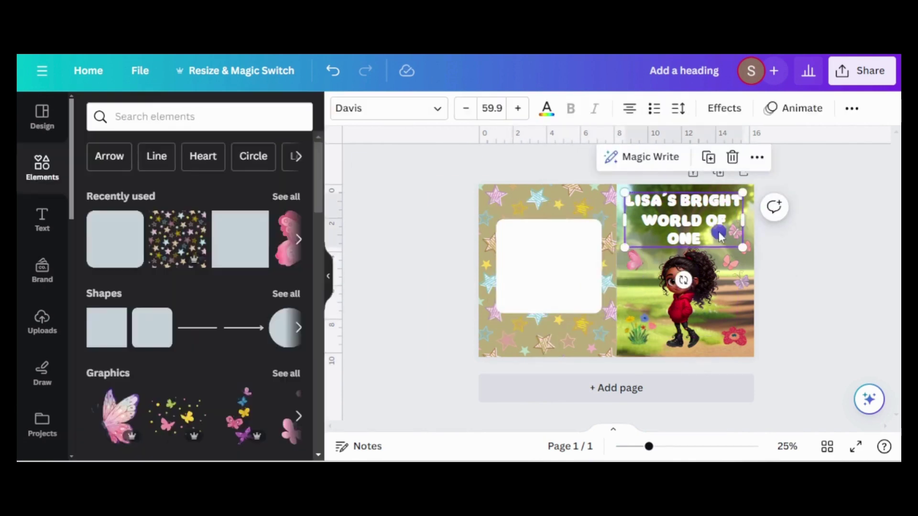
{"action": "key", "text": "ctrl+d"}
{"action": "left_click_drag", "start_coordinate": [717, 234], "coordinate": [594, 279]}
{"action": "left_click", "coordinate": [546, 108]}
{"action": "left_click", "coordinate": [133, 195]}
{"action": "left_click_drag", "start_coordinate": [491, 231], "coordinate": [516, 245]}
{"action": "left_click_drag", "start_coordinate": [581, 262], "coordinate": [567, 243]}
Step: Replace the duplicated text with "Join Lisa on her journey to overcome loneliness by finding happiness in being alone"
{"action": "left_click_drag", "start_coordinate": [573, 263], "coordinate": [546, 256]}
{"action": "type", "text": "Join Lisa on her journey to overcome loneliness by finding happiness in being alone"}
{"action": "left_click", "coordinate": [510, 259]}
{"action": "left_click", "coordinate": [828, 300]}
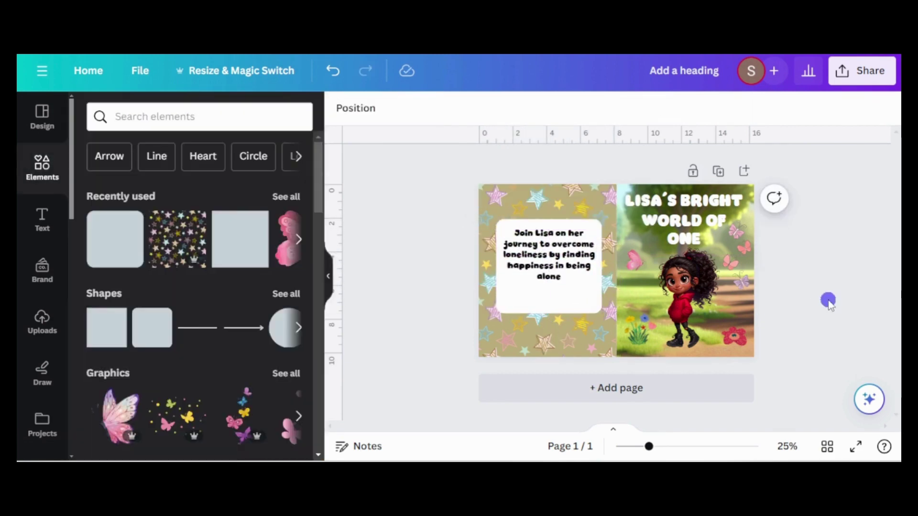
Step: Insert the uploaded image of the girl seated on a chair and extend it above and below with a freeform Magic Expand
{"action": "left_click", "coordinate": [42, 321]}
{"action": "left_click", "coordinate": [125, 262]}
{"action": "left_click", "coordinate": [361, 109]}
{"action": "left_click", "coordinate": [275, 287]}
{"action": "left_click_drag", "start_coordinate": [559, 213], "coordinate": [558, 204]}
{"action": "left_click_drag", "start_coordinate": [559, 328], "coordinate": [559, 341]}
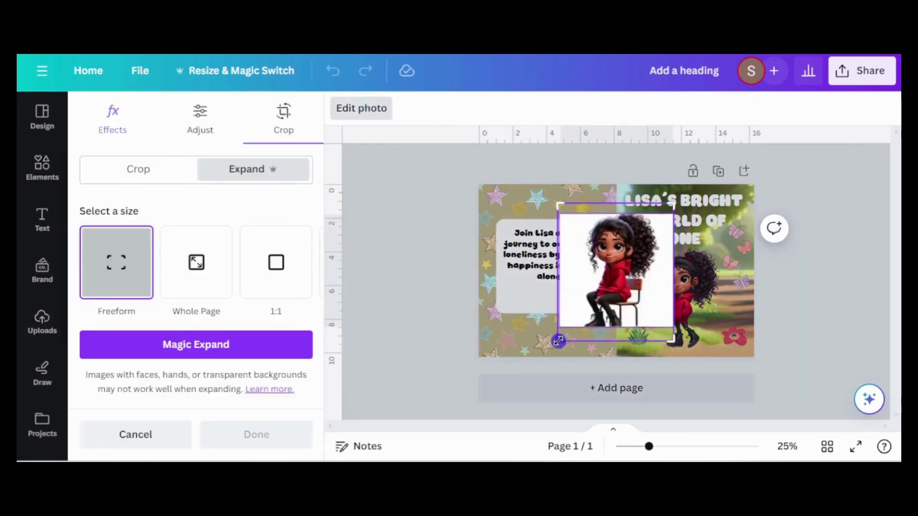
Step: Remove the seated girl image's background, shrink her, and place her below the blurb on the back cover
{"action": "left_click", "coordinate": [361, 110]}
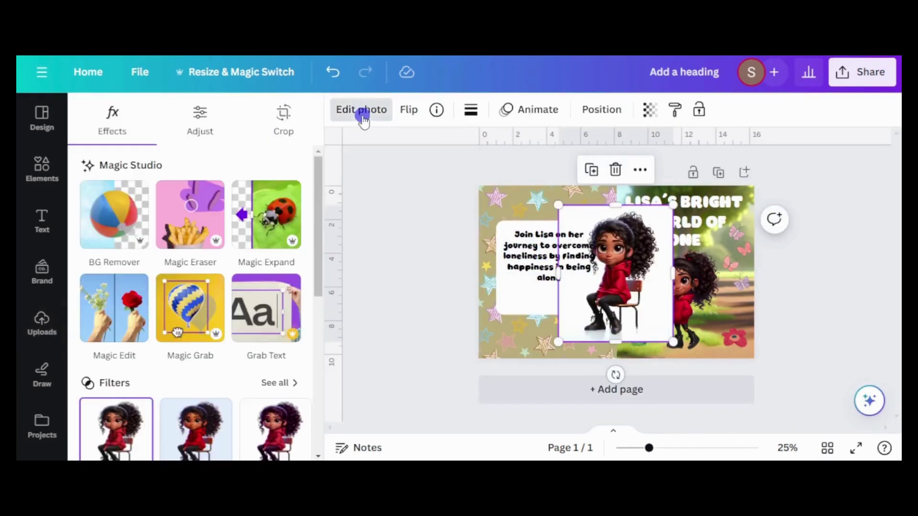
{"action": "left_click", "coordinate": [113, 214]}
{"action": "left_click_drag", "start_coordinate": [616, 273], "coordinate": [558, 306]}
{"action": "left_click_drag", "start_coordinate": [501, 240], "coordinate": [546, 290]}
{"action": "left_click_drag", "start_coordinate": [582, 330], "coordinate": [551, 319]}
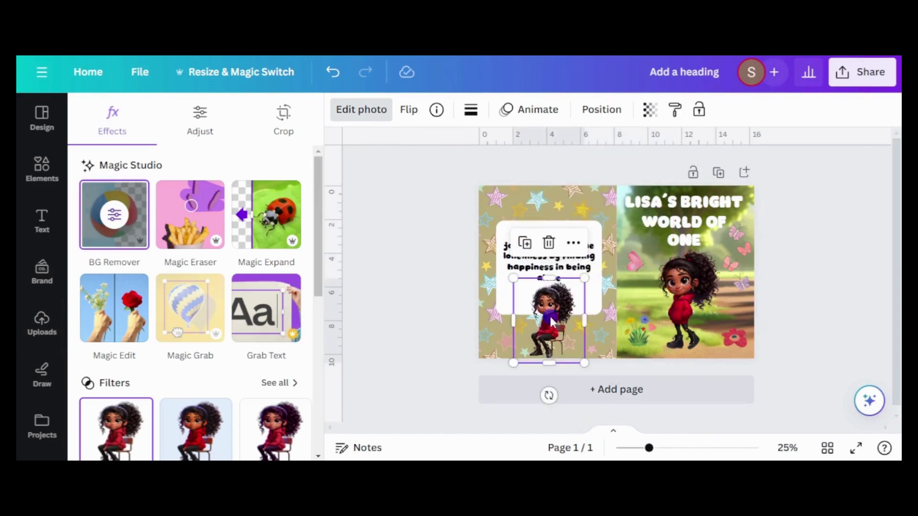
{"action": "left_click", "coordinate": [830, 263]}
Step: Copy the red flower and the pink butterfly from the front cover to opposite corners of the back cover's text box
{"action": "left_click", "coordinate": [736, 342]}
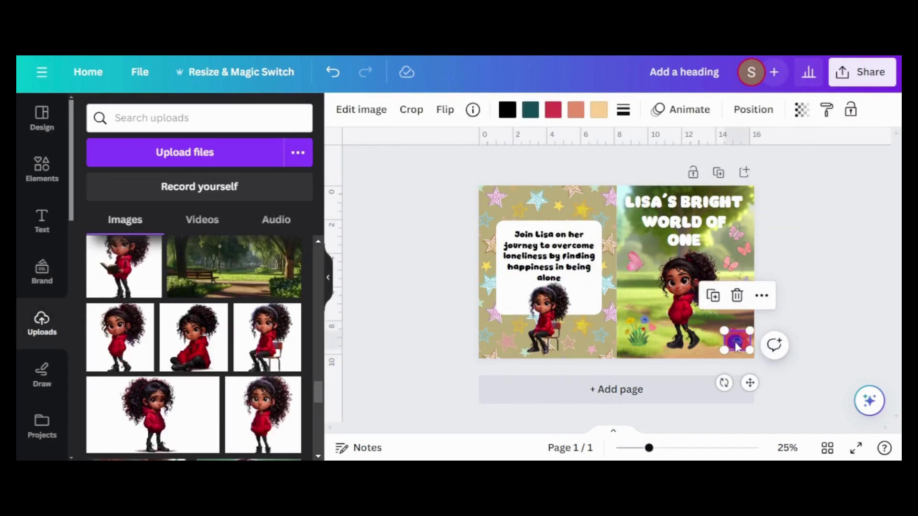
{"action": "left_click_drag", "start_coordinate": [736, 343], "coordinate": [600, 310]}
{"action": "left_click", "coordinate": [636, 261]}
{"action": "key", "text": "ctrl+d"}
{"action": "left_click_drag", "start_coordinate": [638, 263], "coordinate": [506, 221]}
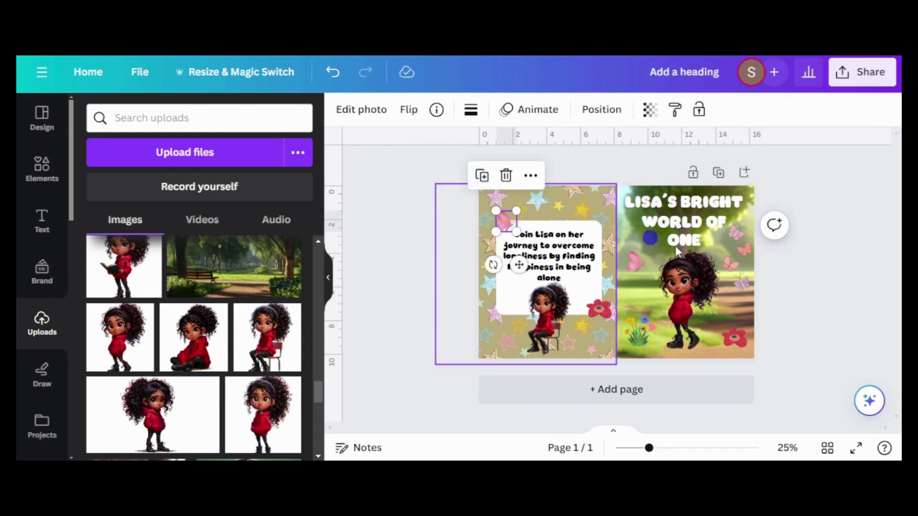
{"action": "left_click", "coordinate": [873, 315]}
Step: Make the white rounded box behind the blurb semi-transparent so the star pattern shows through
{"action": "left_click", "coordinate": [587, 289]}
{"action": "left_click", "coordinate": [842, 109]}
{"action": "left_click", "coordinate": [786, 143]}
{"action": "left_click_drag", "start_coordinate": [786, 177], "coordinate": [732, 178]}
{"action": "left_click", "coordinate": [831, 228]}
Step: Lower the park background's transparency to 24 to reveal the template and nudge the butterfly cluster inward from the trim edge
{"action": "left_click", "coordinate": [737, 259]}
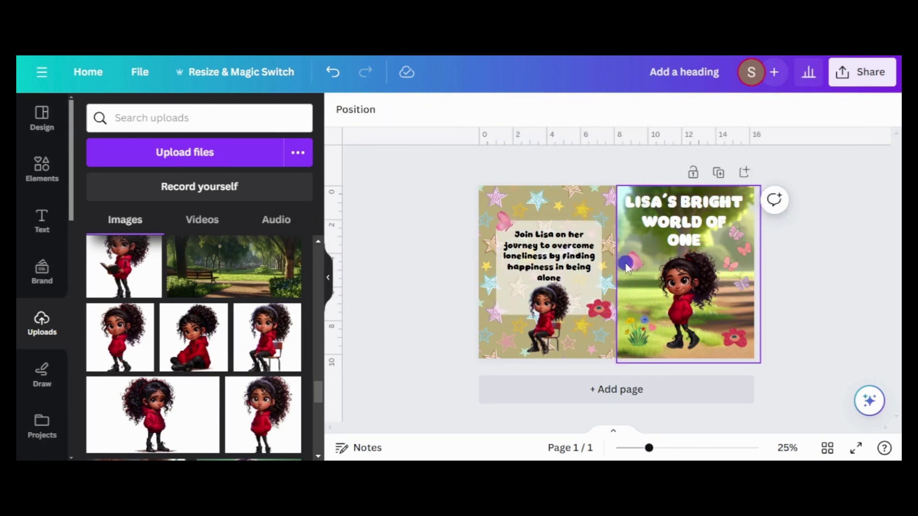
{"action": "left_click", "coordinate": [650, 110]}
{"action": "left_click_drag", "start_coordinate": [651, 166], "coordinate": [547, 166]}
{"action": "left_click", "coordinate": [713, 197]}
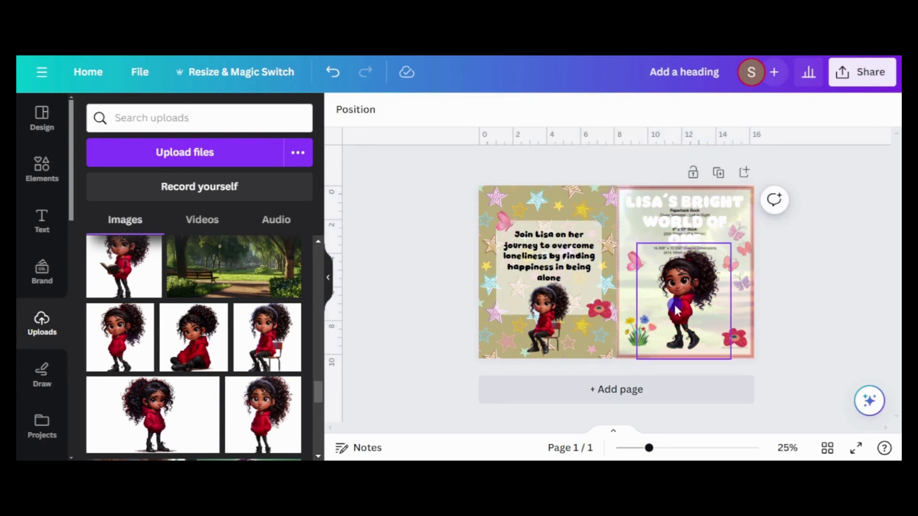
{"action": "left_click", "coordinate": [737, 262]}
{"action": "left_click_drag", "start_coordinate": [737, 262], "coordinate": [734, 262]}
{"action": "left_click", "coordinate": [765, 262]}
Step: Restore the front cover's park background to full opacity
{"action": "left_click", "coordinate": [633, 243]}
{"action": "left_click", "coordinate": [650, 110]}
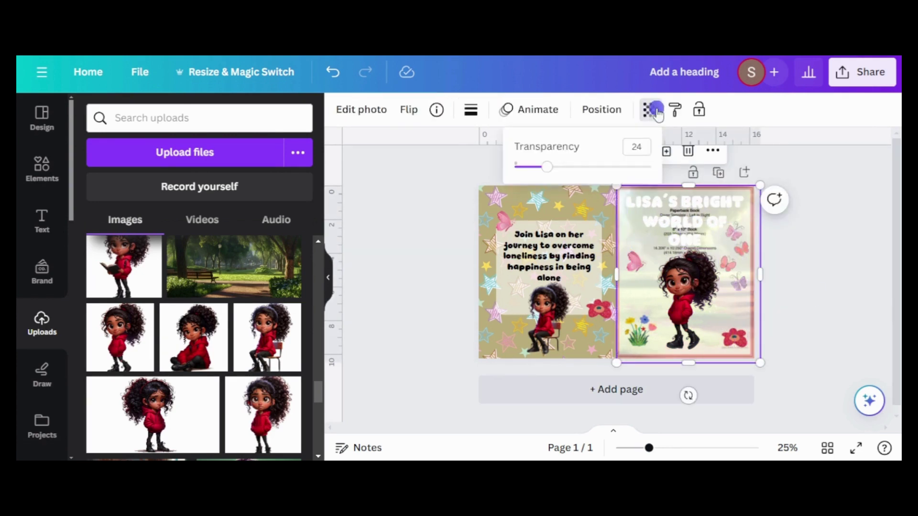
{"action": "left_click_drag", "start_coordinate": [547, 166], "coordinate": [651, 166]}
Step: Shift the star pattern off the back cover's top edge and set the khaki shape's transparency to 48 to check the template
{"action": "left_click", "coordinate": [507, 306]}
{"action": "left_click", "coordinate": [650, 109]}
{"action": "left_click_drag", "start_coordinate": [569, 204], "coordinate": [558, 223]}
{"action": "left_click", "coordinate": [584, 194]}
{"action": "left_click", "coordinate": [842, 109]}
{"action": "left_click", "coordinate": [786, 143]}
{"action": "left_click_drag", "start_coordinate": [787, 178], "coordinate": [715, 178]}
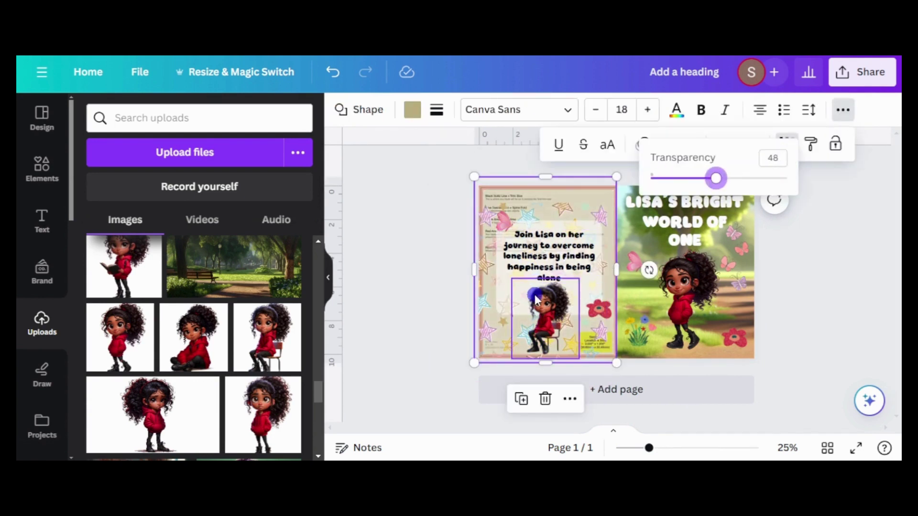
Step: Undo the khaki shape's transparency change and move the star pattern back over the whole back cover
{"action": "key", "text": "ctrl+z"}
{"action": "key", "text": "ctrl+z"}
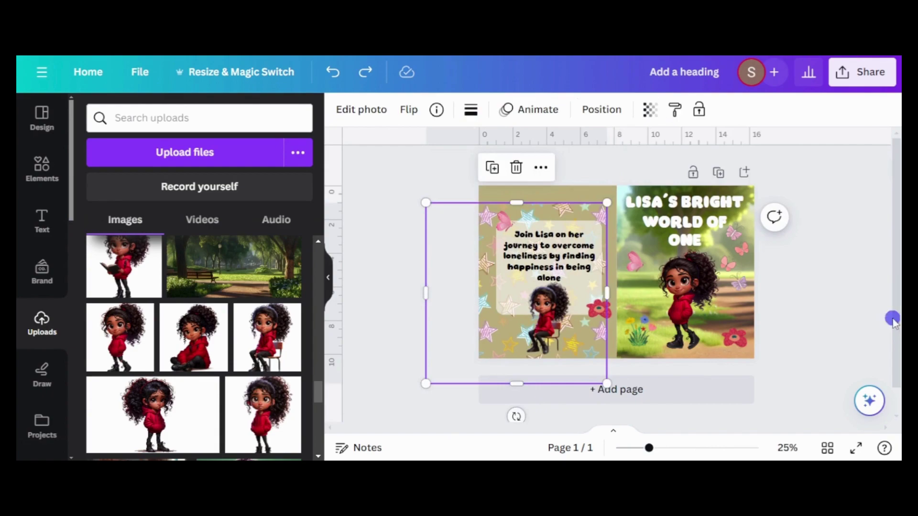
{"action": "left_click_drag", "start_coordinate": [565, 211], "coordinate": [573, 191]}
{"action": "left_click", "coordinate": [826, 336]}
Step: Nudge the standing girl slightly downward on the front cover
{"action": "left_click", "coordinate": [675, 448]}
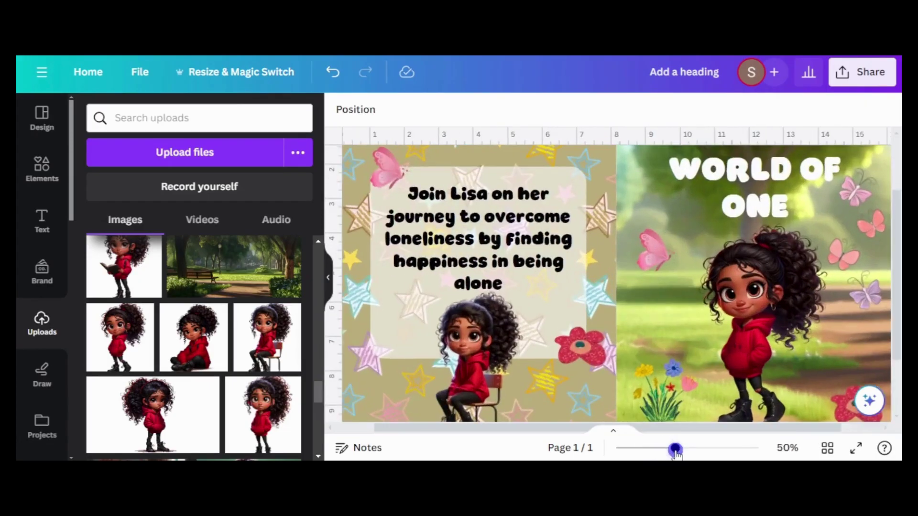
{"action": "scroll", "coordinate": [613, 284], "scroll_direction": "down", "scroll_amount": 3}
{"action": "left_click_drag", "start_coordinate": [712, 228], "coordinate": [712, 236]}
{"action": "scroll", "coordinate": [898, 282], "scroll_direction": "up", "scroll_amount": 2}
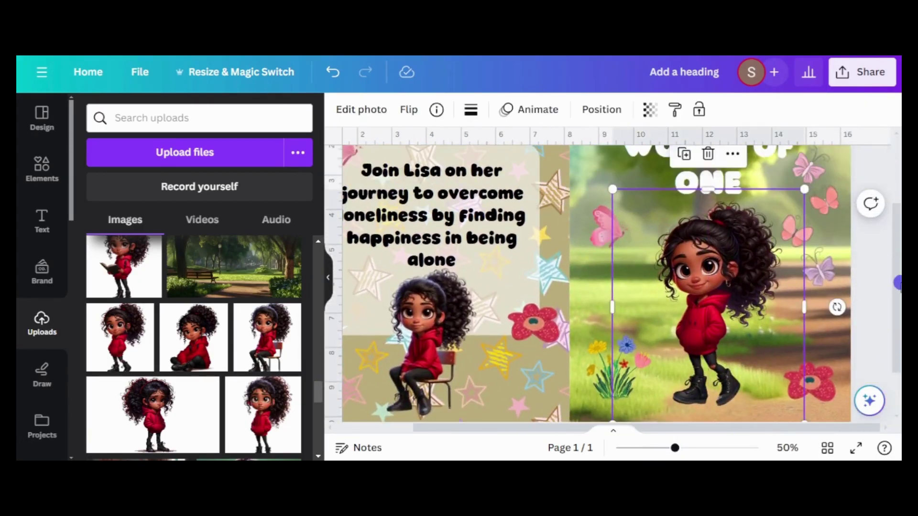
Step: Apply a Drop shadow effect to the standing girl on the front cover
{"action": "left_click_drag", "start_coordinate": [898, 282], "coordinate": [898, 319]}
{"action": "left_click_drag", "start_coordinate": [502, 428], "coordinate": [428, 428]}
{"action": "mouse_move", "coordinate": [898, 318]}
{"action": "left_mouse_down"}
{"action": "mouse_move", "coordinate": [897, 273]}
{"action": "mouse_move", "coordinate": [897, 307]}
{"action": "left_mouse_up"}
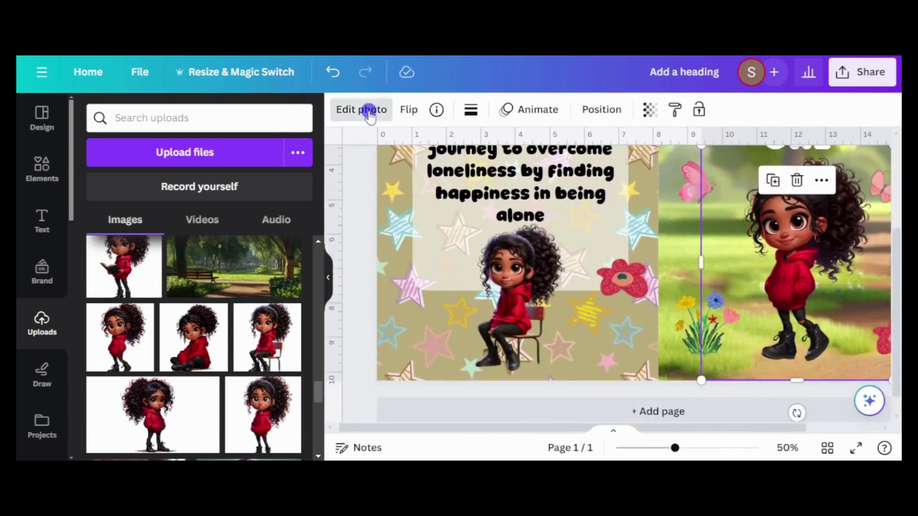
{"action": "left_click", "coordinate": [369, 114]}
{"action": "left_click_drag", "start_coordinate": [318, 201], "coordinate": [309, 313]}
{"action": "left_click", "coordinate": [116, 309]}
{"action": "left_click", "coordinate": [191, 287]}
{"action": "scroll", "coordinate": [190, 287], "scroll_direction": "down", "scroll_amount": 2}
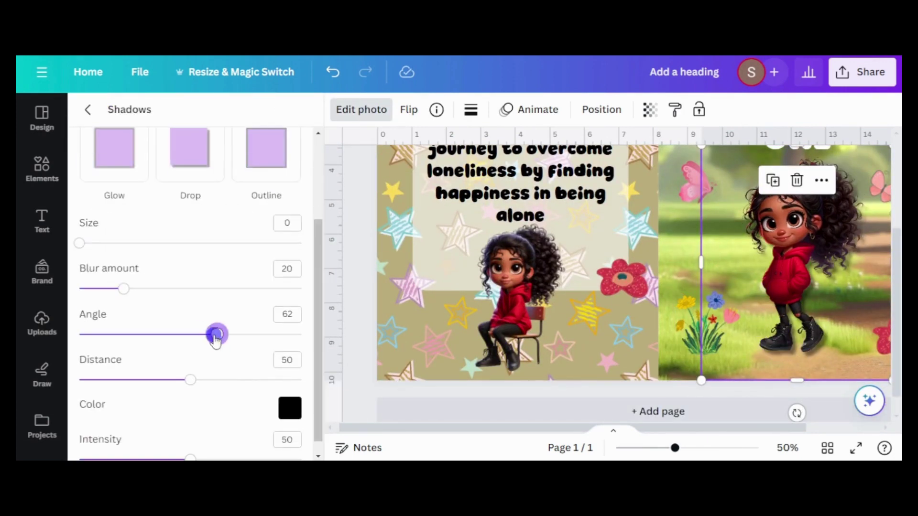
Step: Set the girl's drop shadow to angle 55, distance 16, and intensity 17
{"action": "mouse_move", "coordinate": [215, 335]}
{"action": "left_mouse_down"}
{"action": "mouse_move", "coordinate": [162, 344]}
{"action": "mouse_move", "coordinate": [201, 335]}
{"action": "left_mouse_up"}
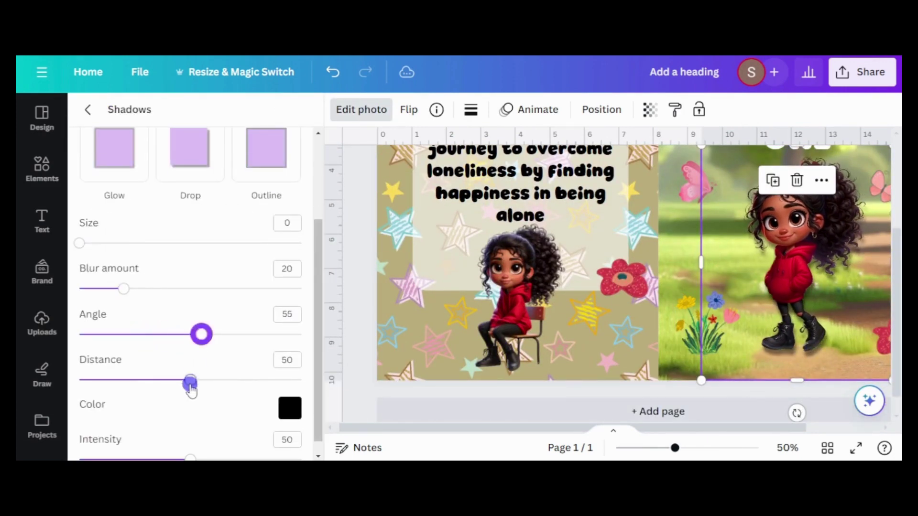
{"action": "left_click_drag", "start_coordinate": [191, 381], "coordinate": [115, 381]}
{"action": "scroll", "coordinate": [322, 381], "scroll_direction": "down", "scroll_amount": 1}
{"action": "left_click_drag", "start_coordinate": [189, 445], "coordinate": [118, 446]}
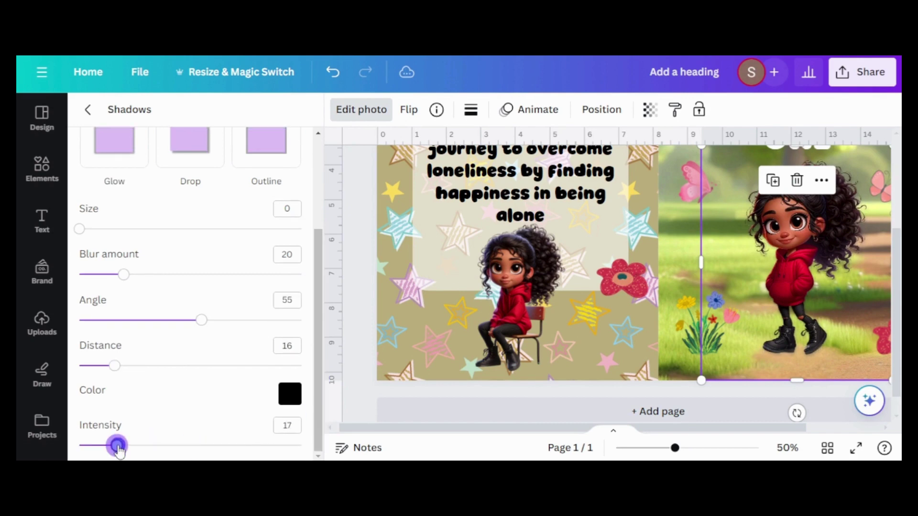
{"action": "left_click", "coordinate": [657, 449]}
{"action": "left_click", "coordinate": [808, 308]}
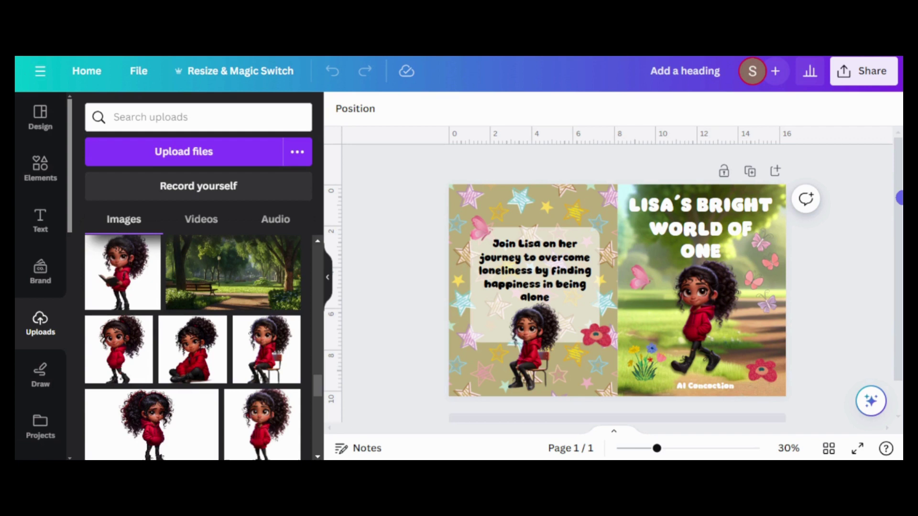
Step: Download the cover as a flattened PDF Print file with the CMYK colour profile
{"action": "left_click", "coordinate": [863, 71]}
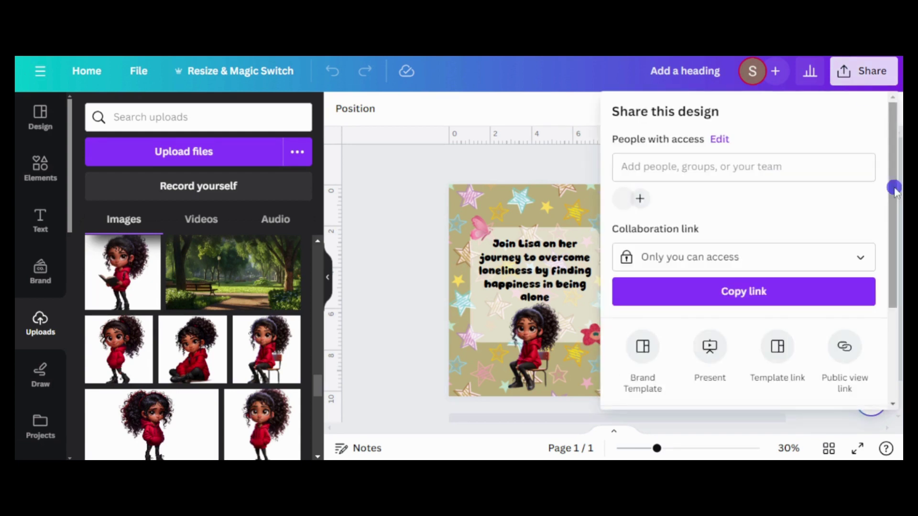
{"action": "left_click_drag", "start_coordinate": [895, 188], "coordinate": [895, 282]}
{"action": "left_click", "coordinate": [851, 292]}
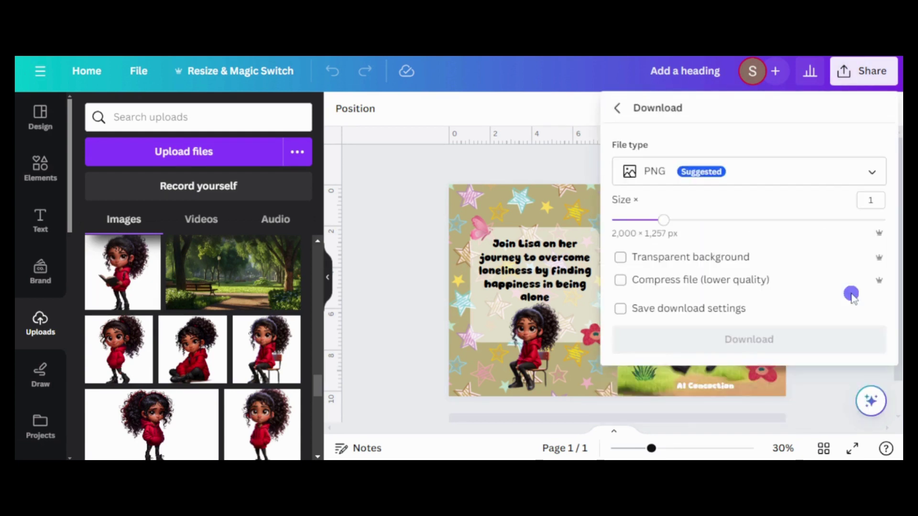
{"action": "left_click", "coordinate": [865, 175]}
{"action": "left_click", "coordinate": [692, 346]}
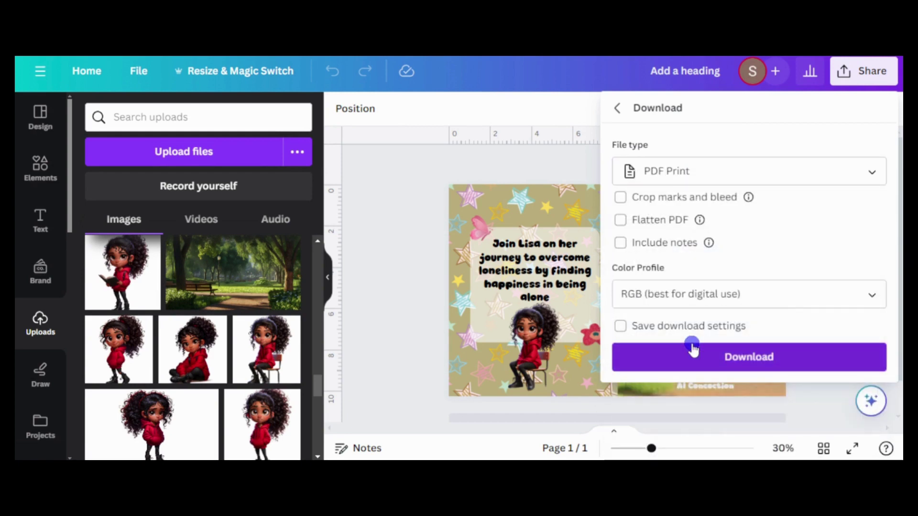
{"action": "left_click", "coordinate": [624, 227]}
{"action": "left_click", "coordinate": [803, 294]}
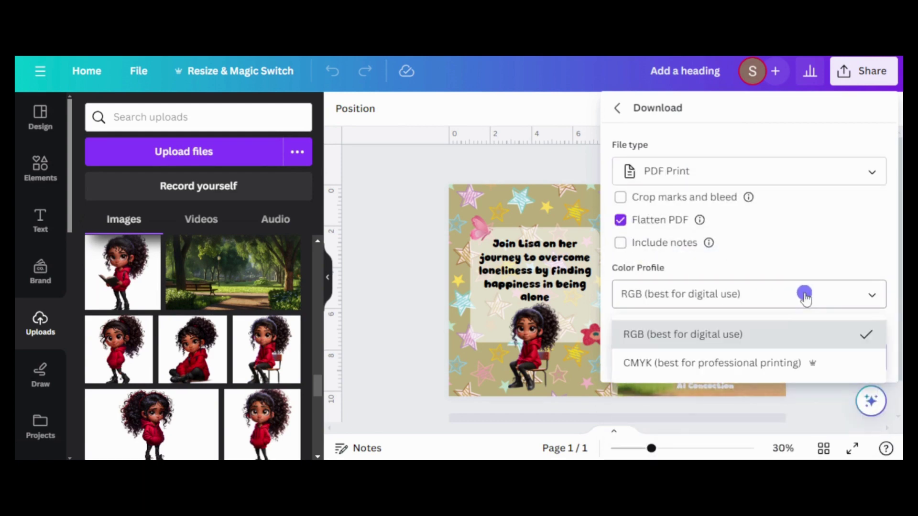
{"action": "left_click", "coordinate": [784, 367]}
{"action": "left_click", "coordinate": [751, 308]}
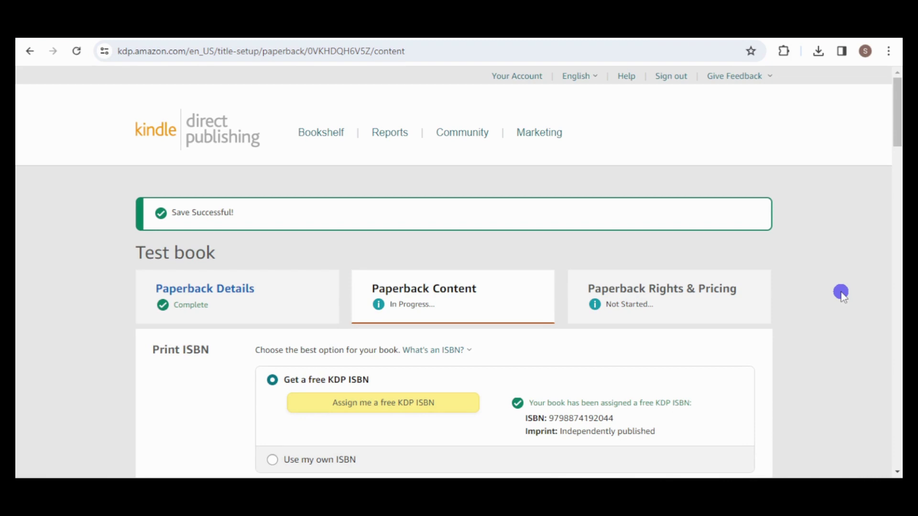
Step: In KDP, go through the Paperback Content settings and uploaded files of Test book and launch the print previewer
{"action": "left_click_drag", "start_coordinate": [899, 122], "coordinate": [899, 188]}
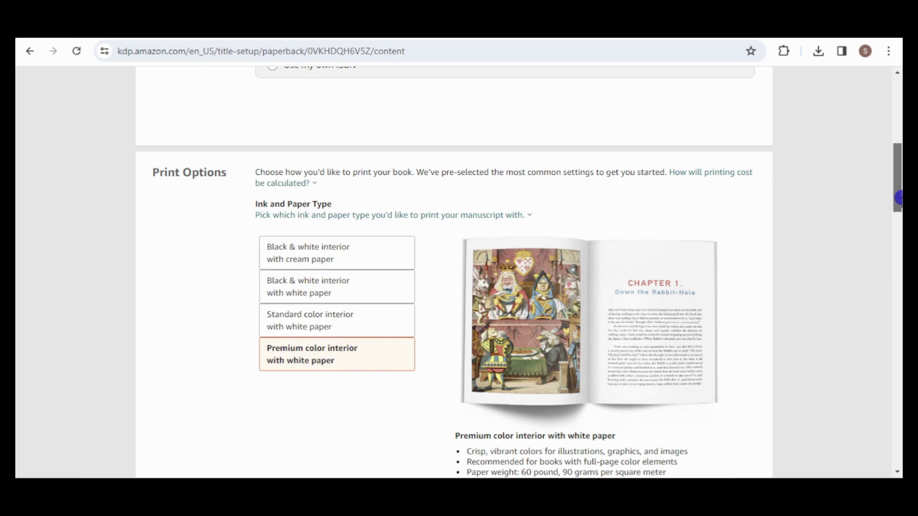
{"action": "left_click_drag", "start_coordinate": [898, 197], "coordinate": [896, 242]}
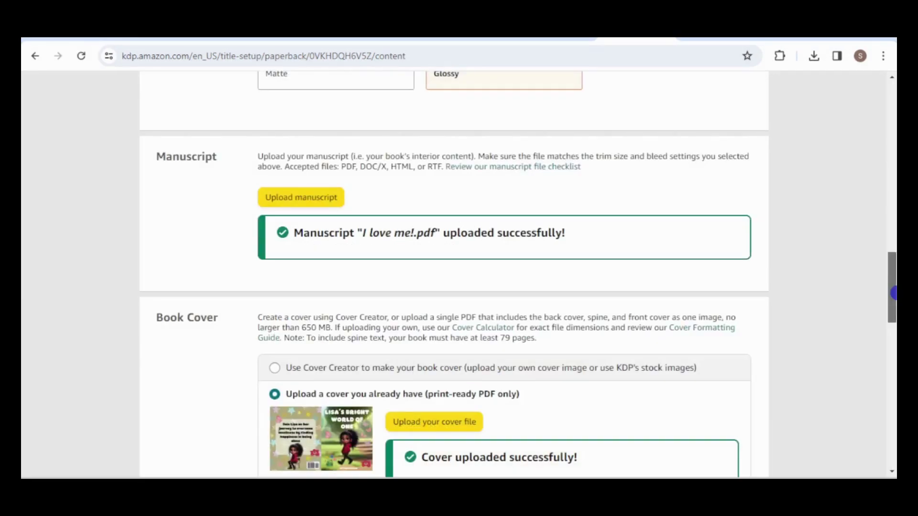
{"action": "left_click_drag", "start_coordinate": [893, 292], "coordinate": [891, 430]}
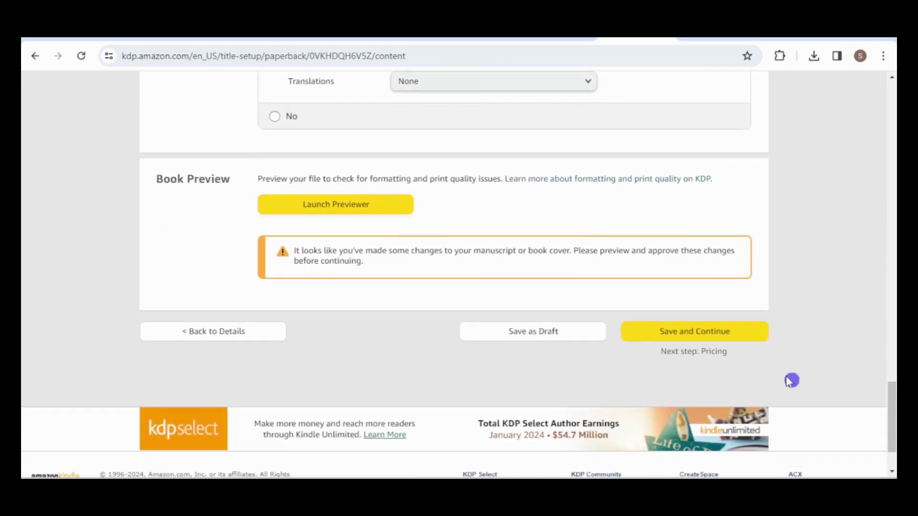
{"action": "left_click", "coordinate": [352, 205]}
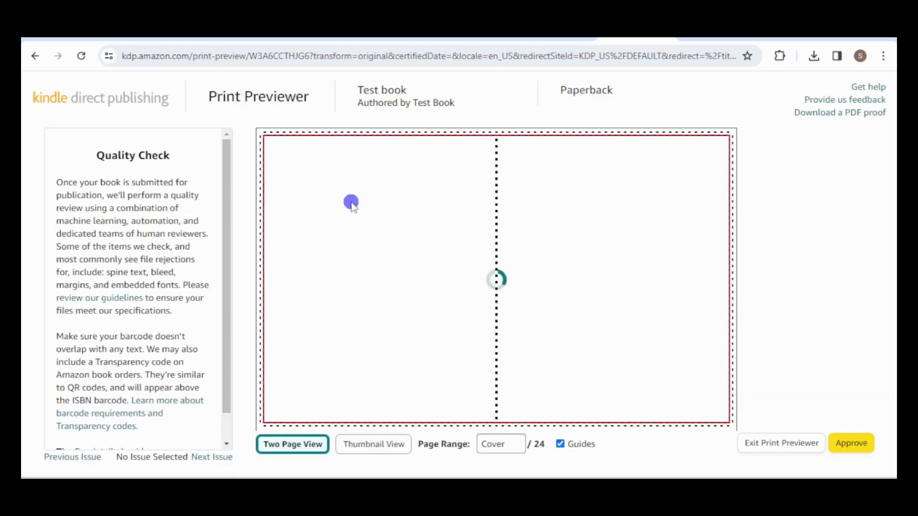
Step: Page through the print preview from the cover to pages 16-17, checking the artwork and text against the margin guides
{"action": "left_click_drag", "start_coordinate": [229, 185], "coordinate": [231, 150]}
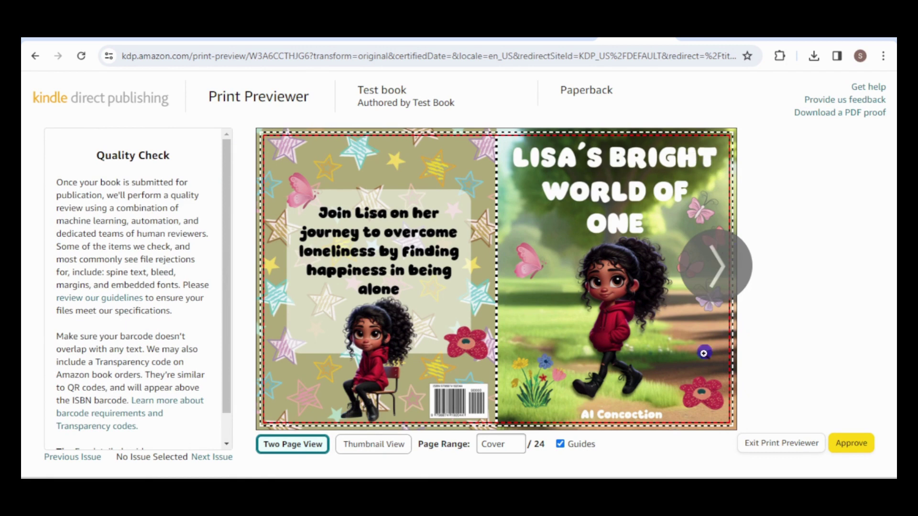
{"action": "left_click", "coordinate": [716, 283]}
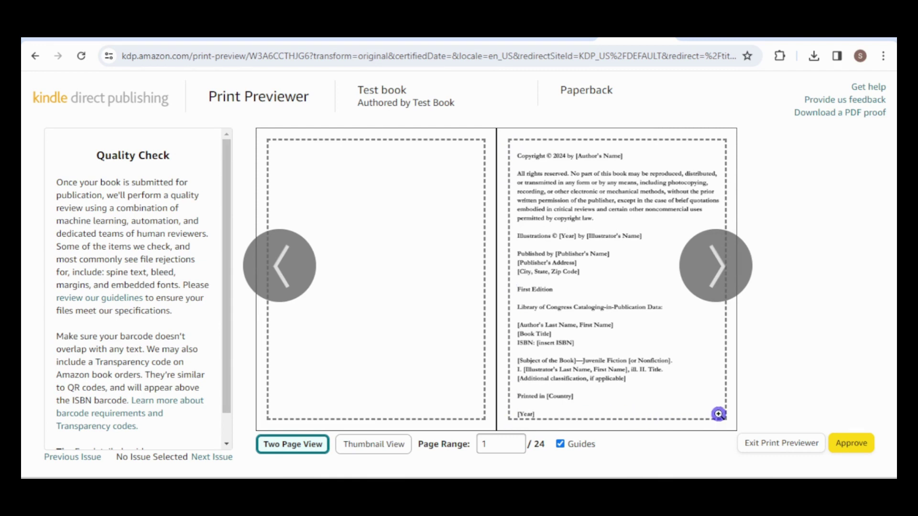
{"action": "left_click", "coordinate": [714, 257]}
{"action": "left_click", "coordinate": [714, 257]}
{"action": "left_click", "coordinate": [715, 259]}
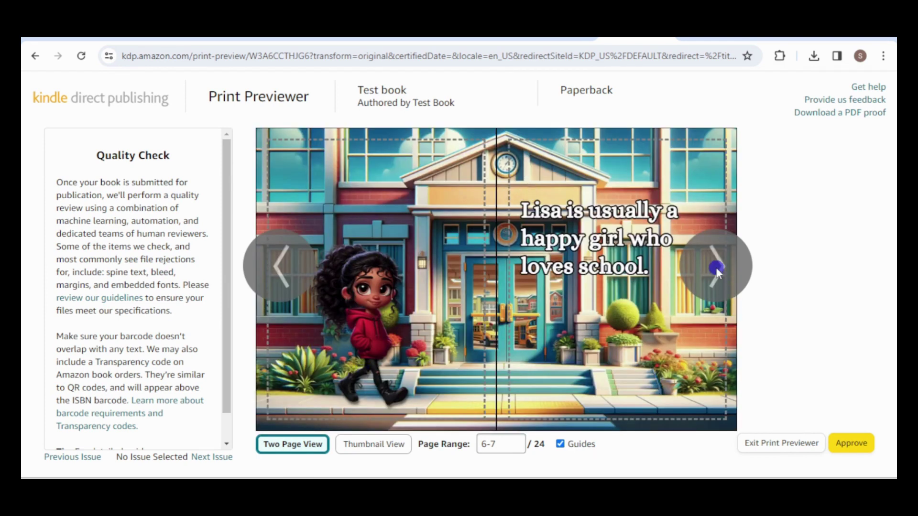
{"action": "left_click", "coordinate": [715, 269]}
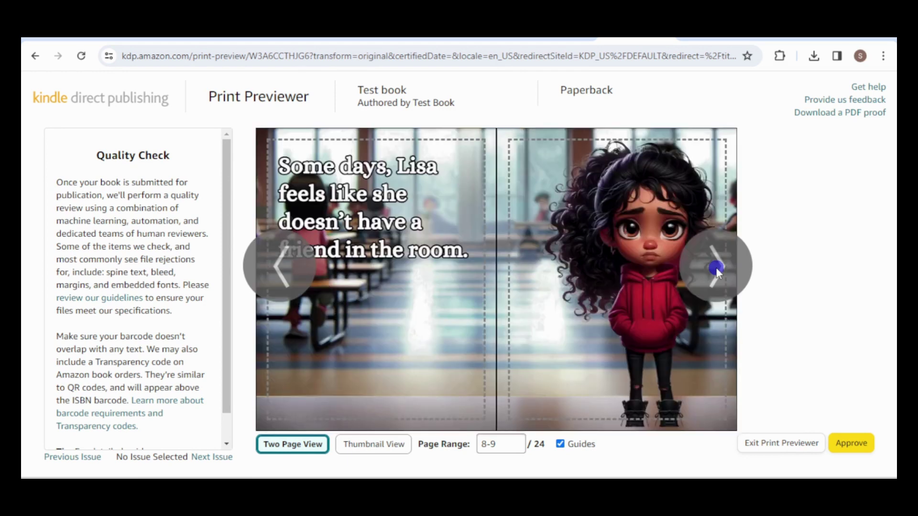
{"action": "left_click", "coordinate": [716, 268]}
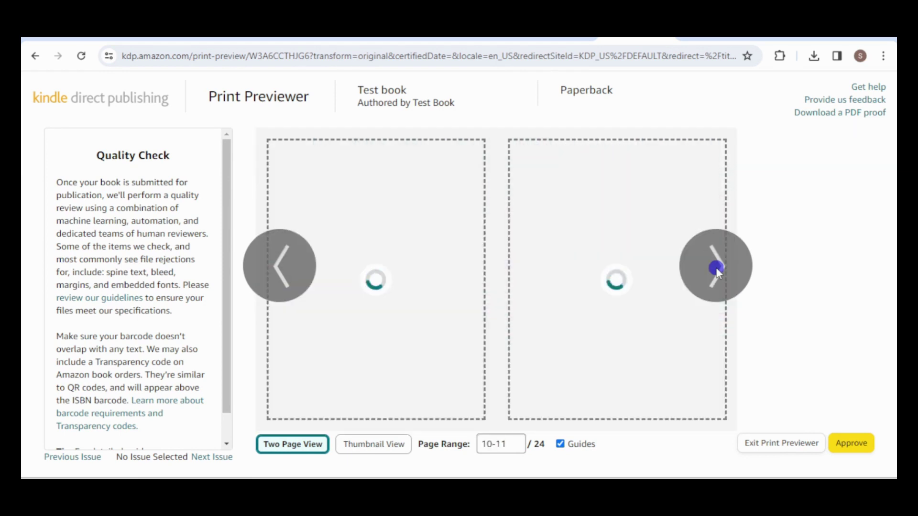
{"action": "left_click", "coordinate": [716, 269]}
{"action": "left_click", "coordinate": [716, 268]}
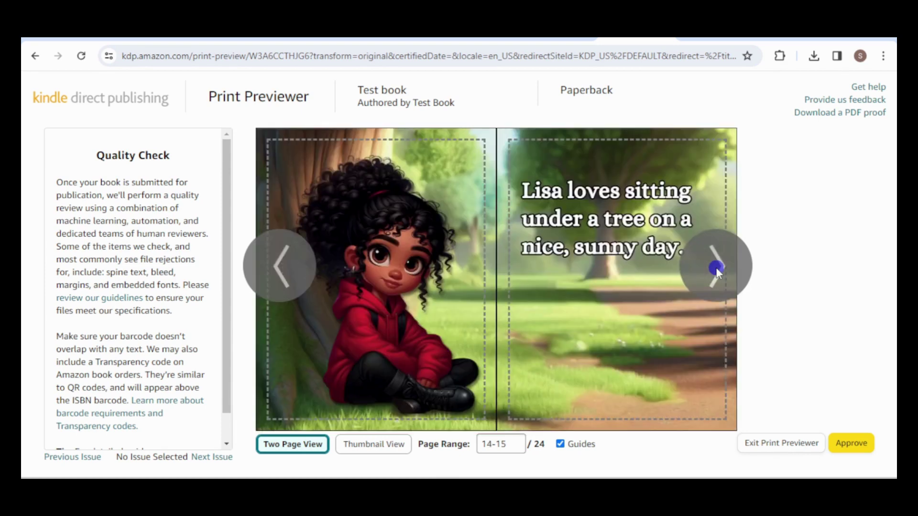
{"action": "left_click", "coordinate": [716, 268]}
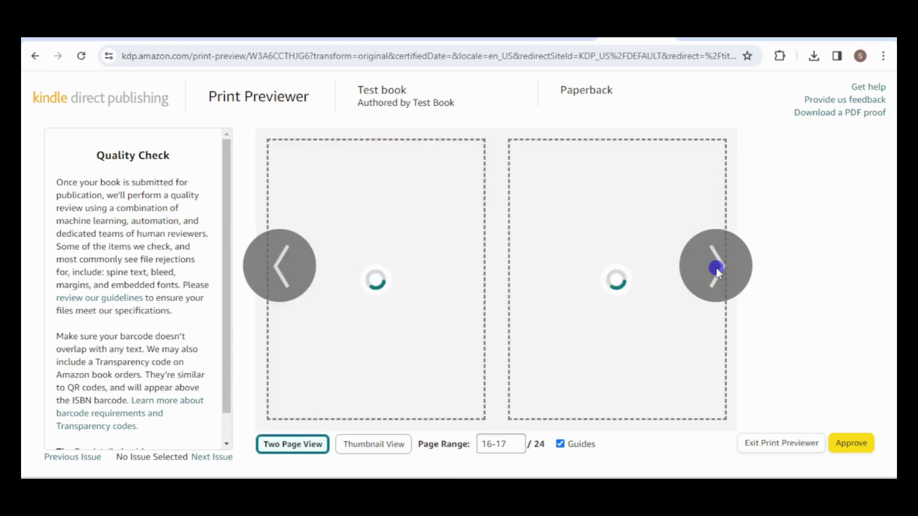